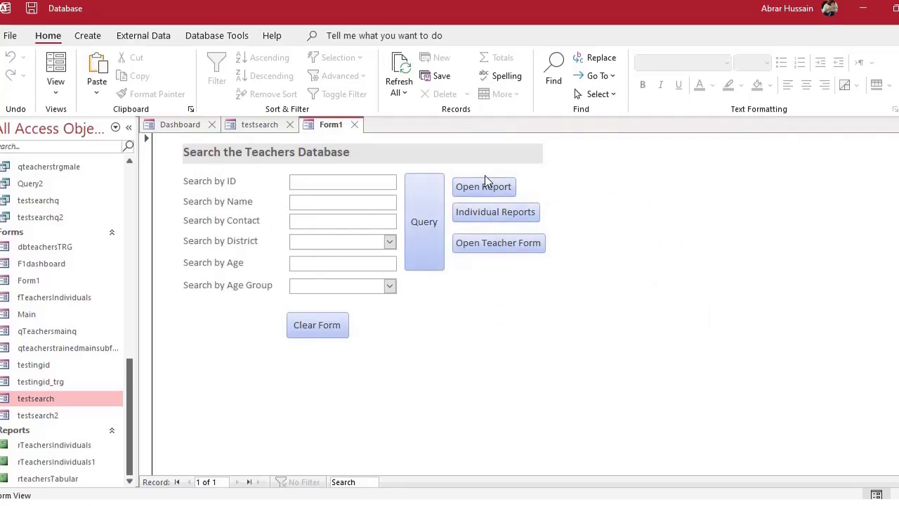
Step: Close Form1 and examine the testsearch form's search boxes, including the two registration date boxes
{"action": "left_click", "coordinate": [355, 124]}
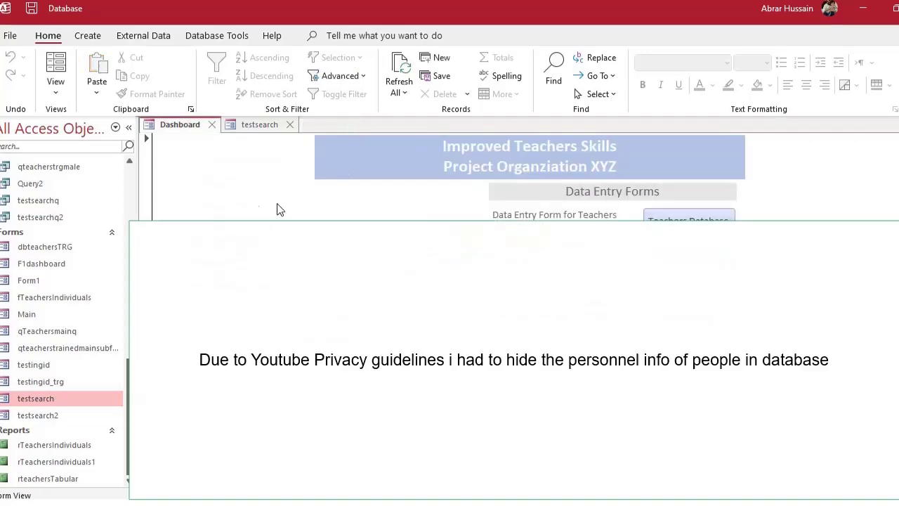
{"action": "left_click", "coordinate": [257, 126]}
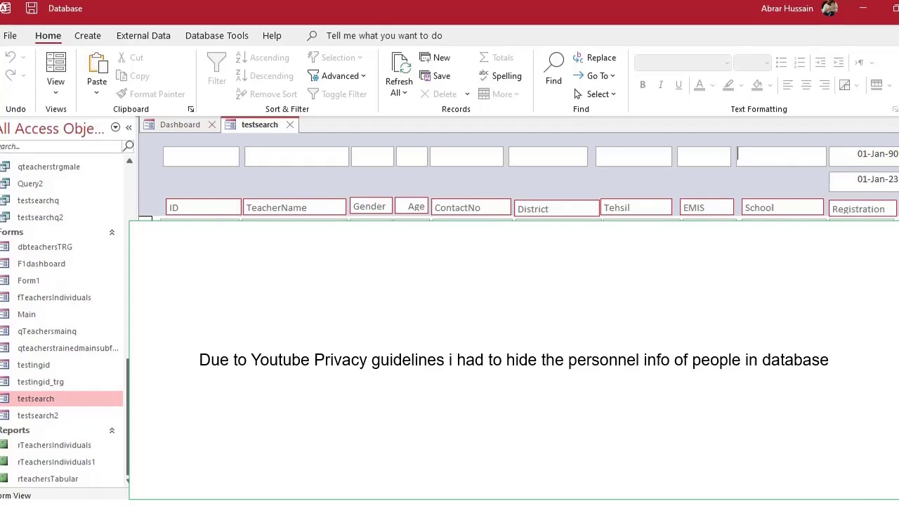
{"action": "left_click", "coordinate": [282, 155]}
{"action": "left_click", "coordinate": [416, 154]}
{"action": "left_click", "coordinate": [457, 159]}
{"action": "left_click", "coordinate": [539, 161]}
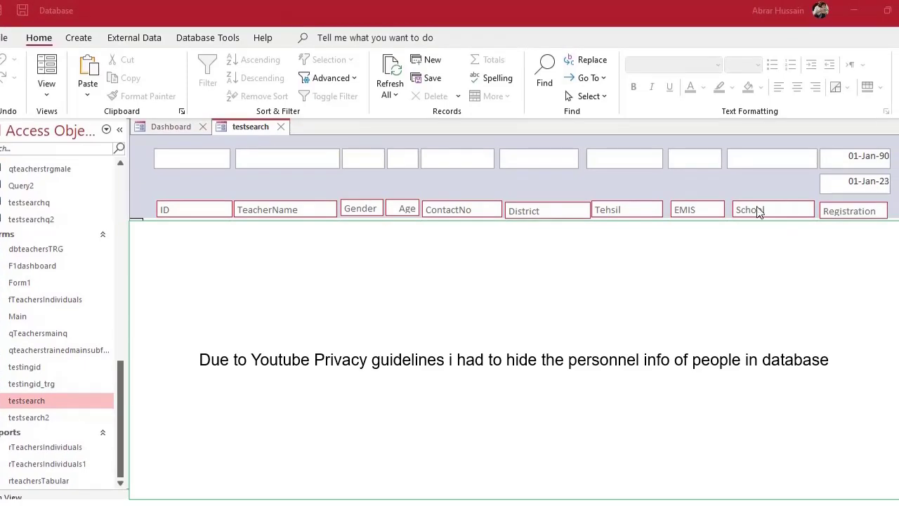
{"action": "left_click", "coordinate": [846, 157]}
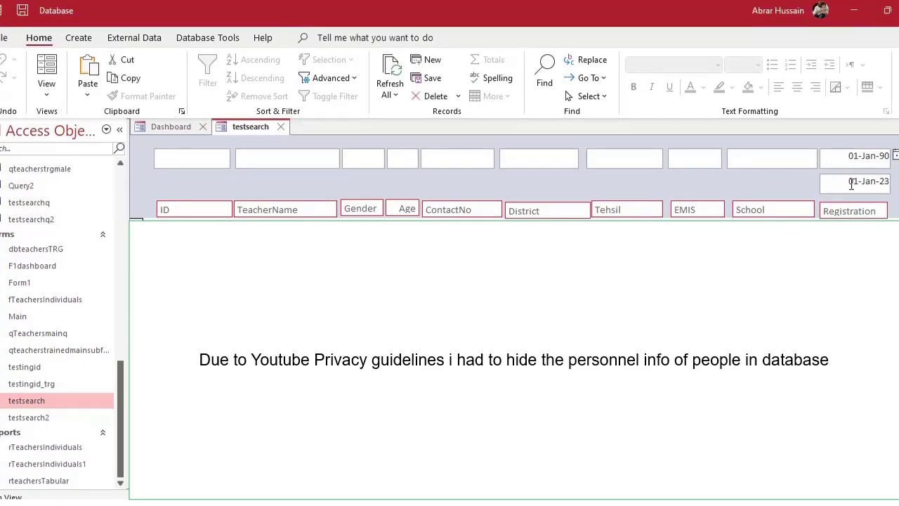
{"action": "left_click", "coordinate": [845, 157]}
{"action": "left_click", "coordinate": [848, 183]}
Step: Search the teacher records by a teacher's name, gender female and age 21
{"action": "left_click", "coordinate": [265, 159]}
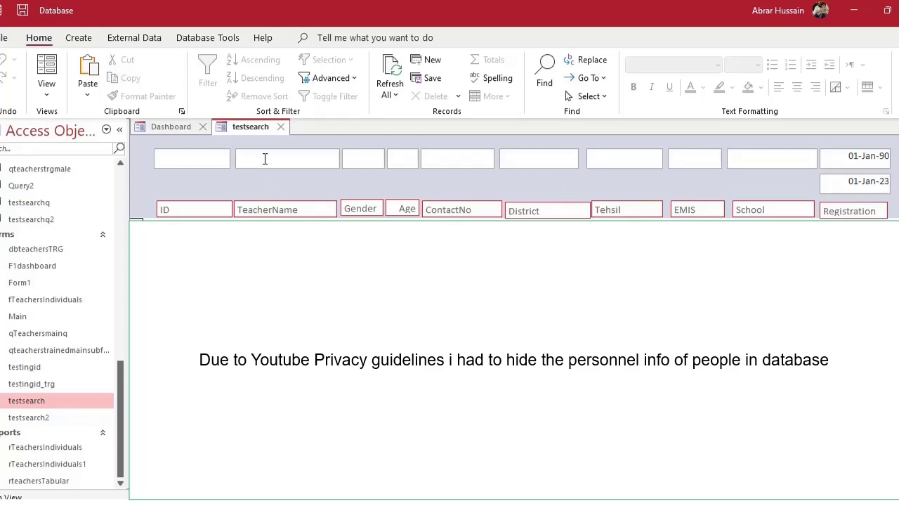
{"action": "type", "text": "sultan"}
{"action": "key", "text": "Return"}
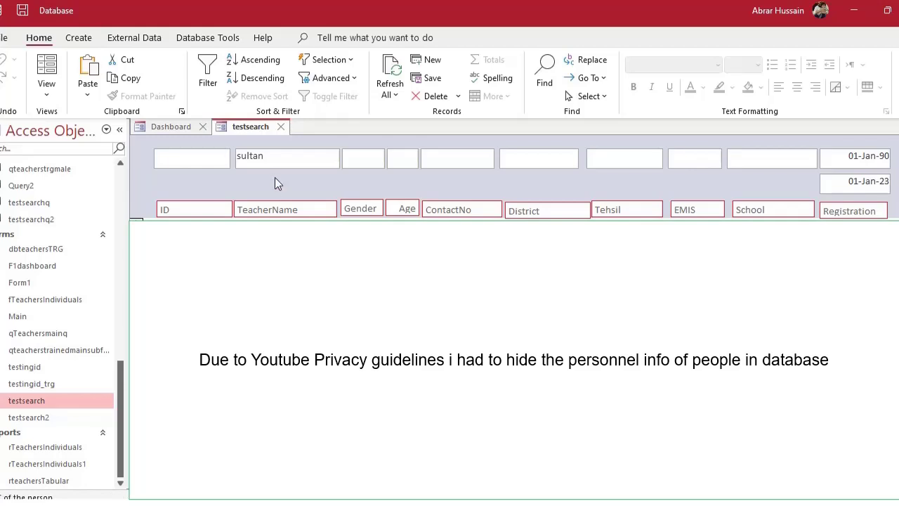
{"action": "left_click", "coordinate": [373, 161]}
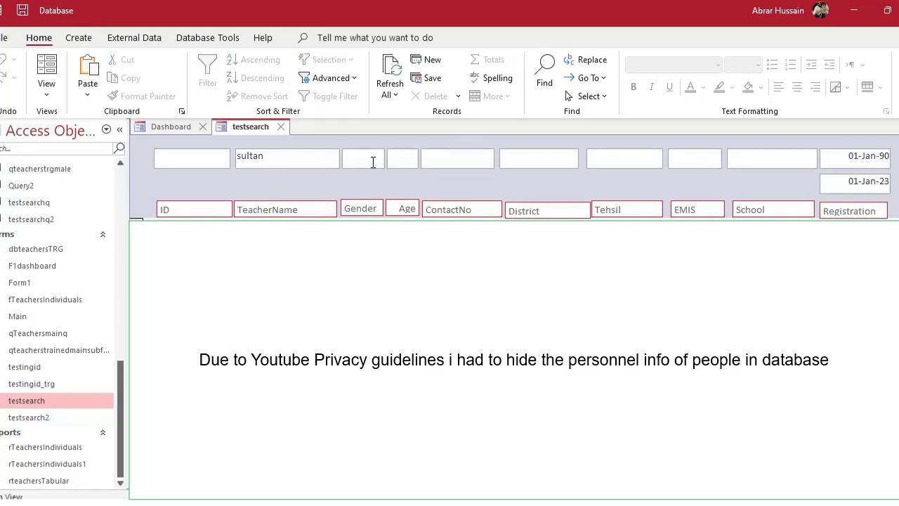
{"action": "type", "text": "female"}
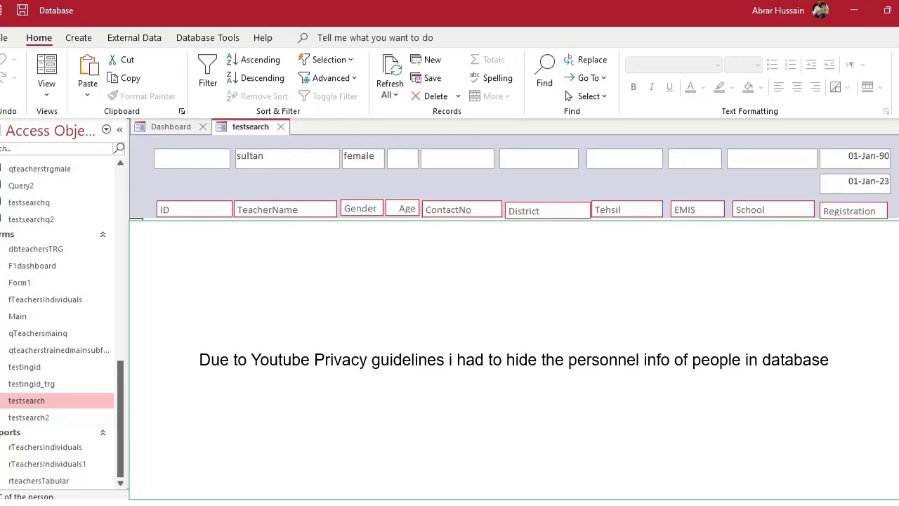
{"action": "left_click", "coordinate": [411, 161]}
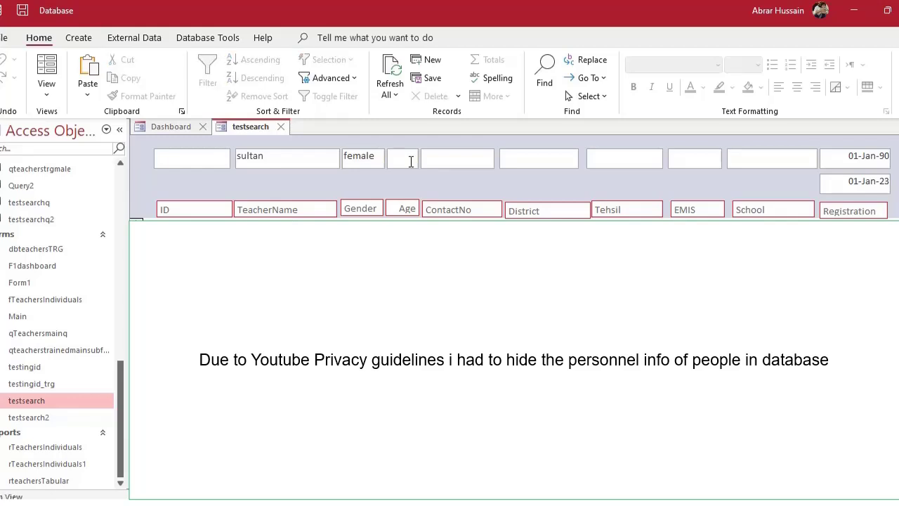
{"action": "type", "text": "21"}
Step: Clear the age, teacher name and gender search boxes on the testsearch form
{"action": "double_click", "coordinate": [408, 159]}
{"action": "key", "text": "BackSpace"}
{"action": "double_click", "coordinate": [366, 156]}
{"action": "double_click", "coordinate": [277, 156]}
{"action": "key", "text": "BackSpace"}
{"action": "left_click_drag", "start_coordinate": [379, 156], "coordinate": [303, 158]}
{"action": "key", "text": "BackSpace"}
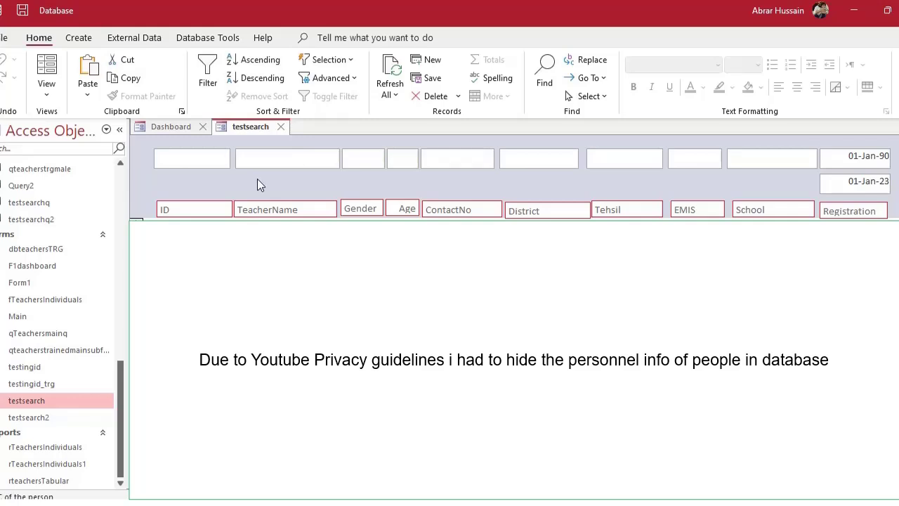
Step: Search the teacher records by age 21 and district dera
{"action": "left_click", "coordinate": [368, 157]}
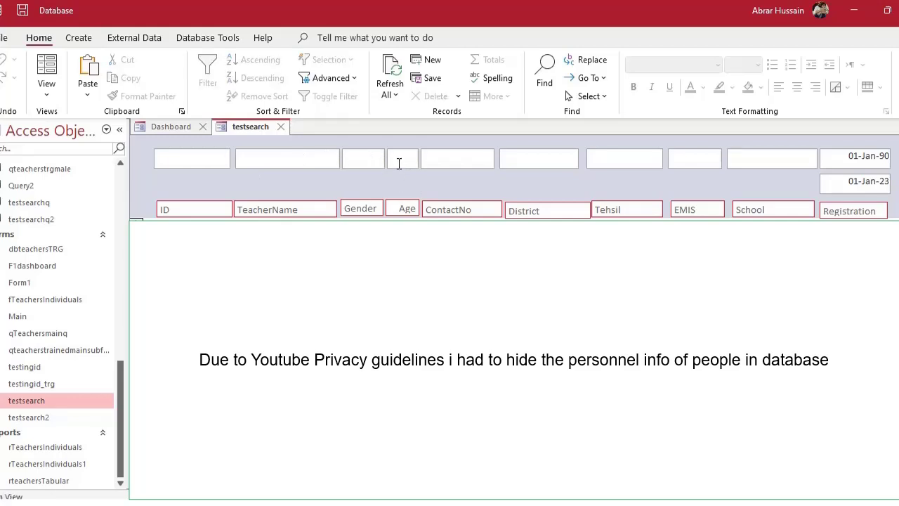
{"action": "left_click", "coordinate": [447, 159]}
{"action": "left_click", "coordinate": [770, 156]}
{"action": "left_click", "coordinate": [362, 158]}
{"action": "type", "text": "21"}
{"action": "key", "text": "Return"}
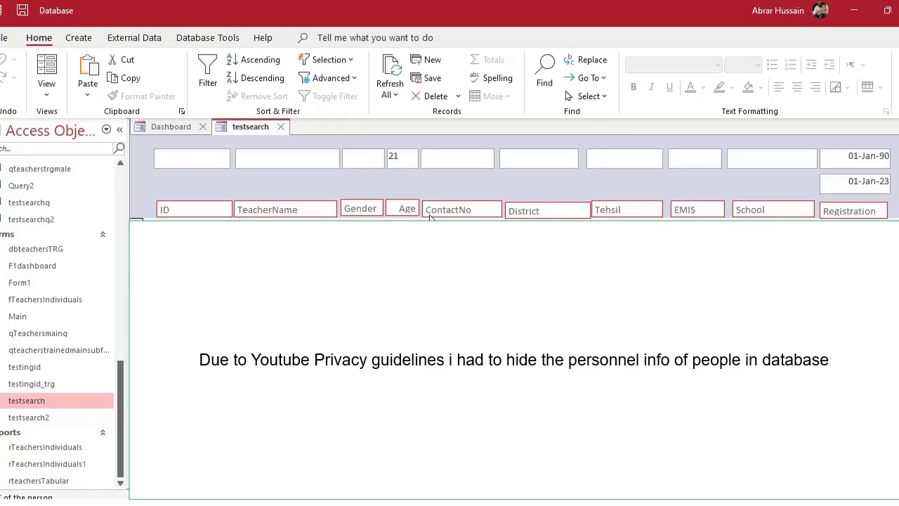
{"action": "left_click", "coordinate": [540, 153]}
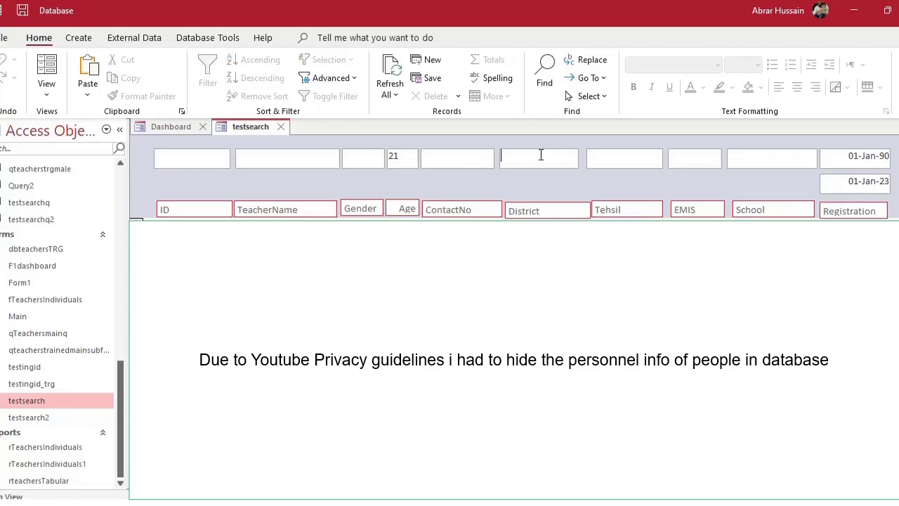
{"action": "type", "text": "dera"}
{"action": "key", "text": "Return"}
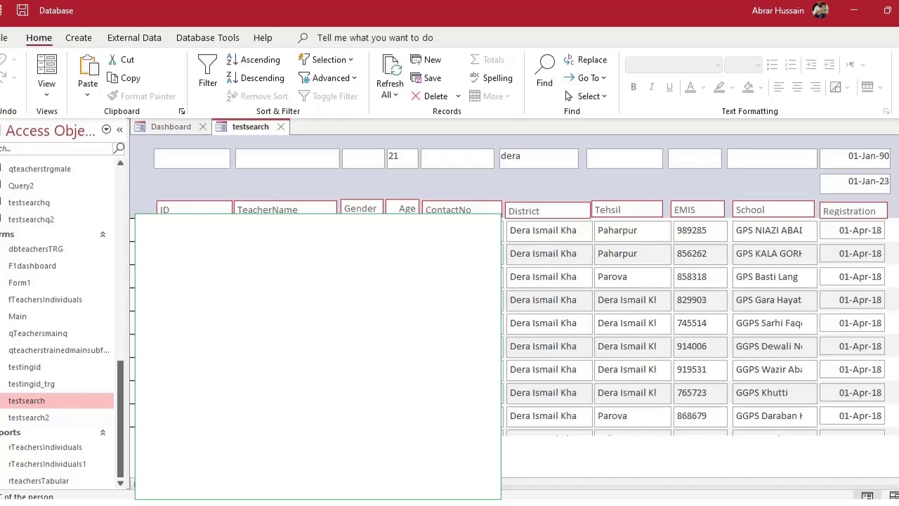
{"action": "left_click", "coordinate": [638, 157]}
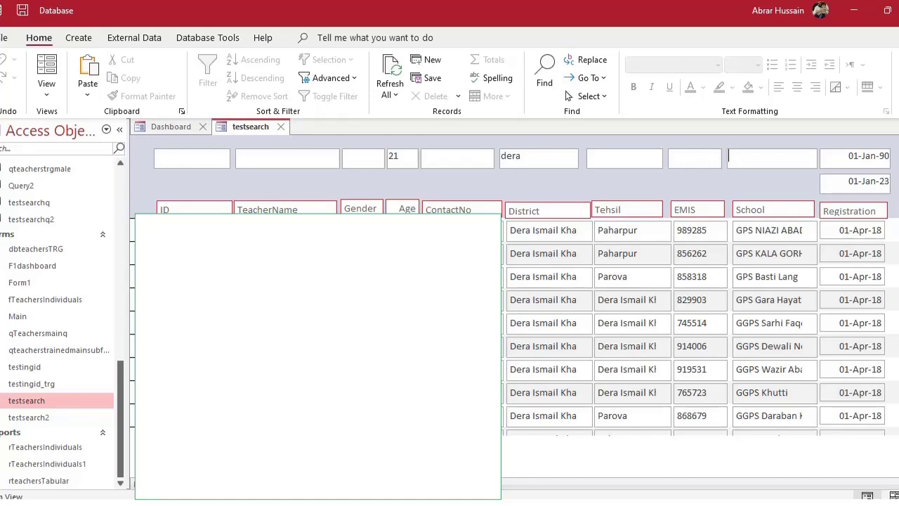
{"action": "key", "text": "Tab"}
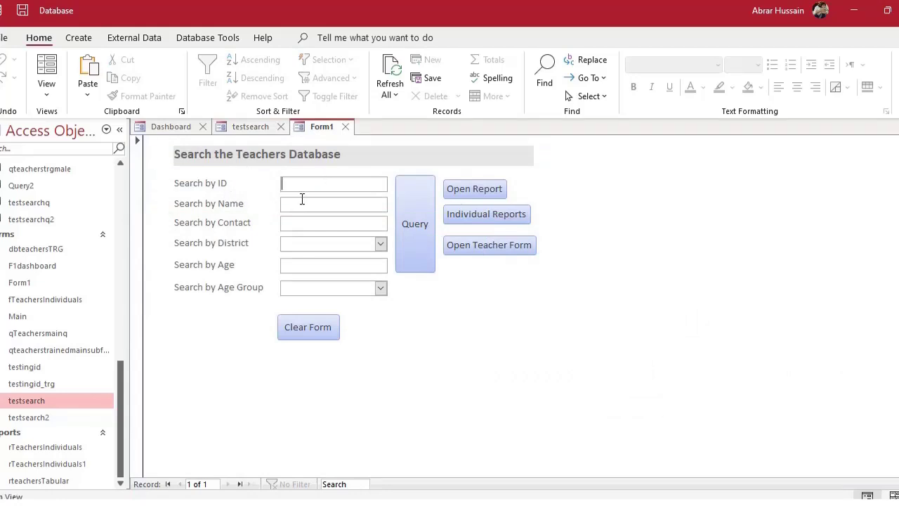
Step: Open a teacher's profile from Form1 by pasting the teacher's ID into Search by ID, and return to the testsearch form
{"action": "key", "text": "ctrl+v"}
{"action": "left_click_drag", "start_coordinate": [360, 182], "coordinate": [227, 173]}
{"action": "left_click", "coordinate": [493, 250]}
{"action": "scroll", "coordinate": [270, 216], "scroll_direction": "down", "scroll_amount": 3}
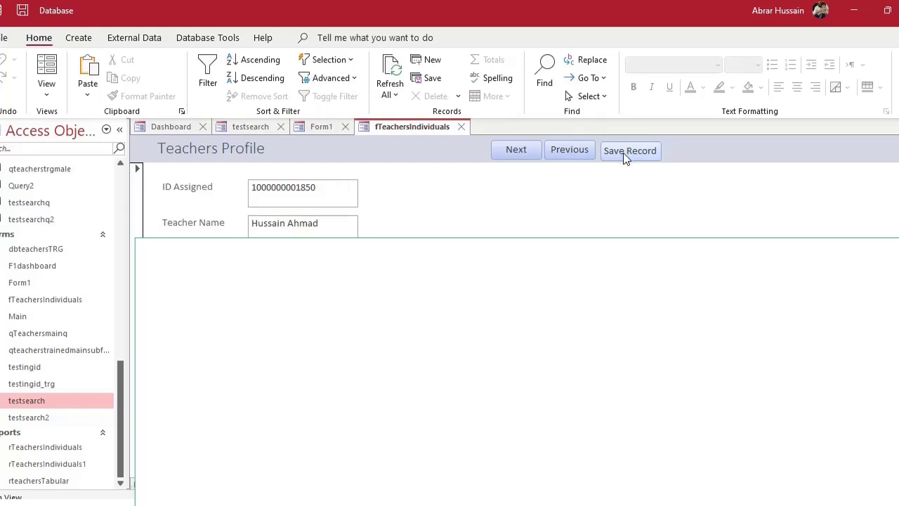
{"action": "left_click", "coordinate": [324, 128]}
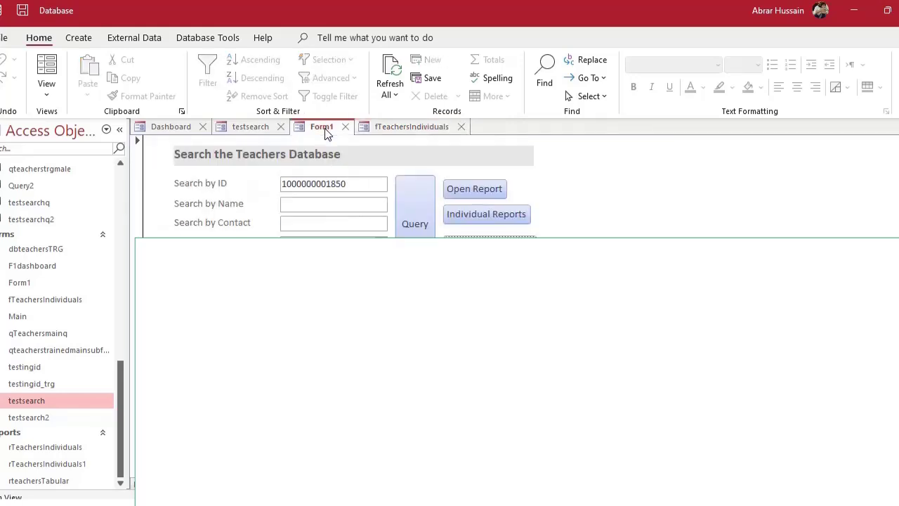
{"action": "left_click", "coordinate": [248, 130]}
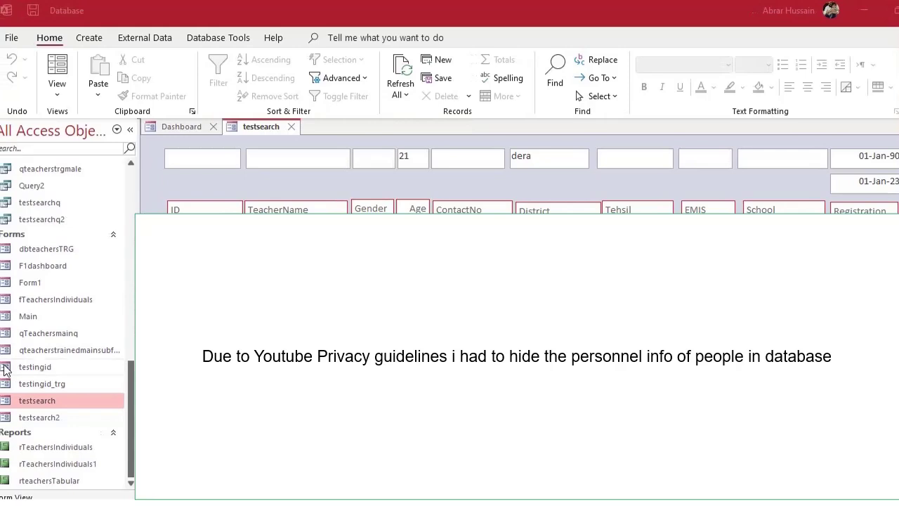
Step: Create a new query in Design view with the dbTeachersmain table and enlarge the table's field list
{"action": "scroll", "coordinate": [82, 323], "scroll_direction": "up", "scroll_amount": 4}
{"action": "scroll", "coordinate": [91, 237], "scroll_direction": "up", "scroll_amount": 6}
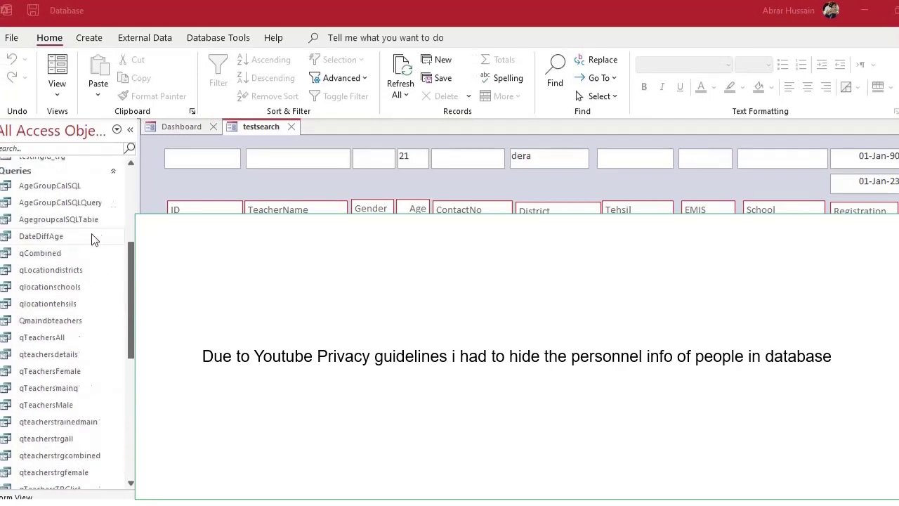
{"action": "left_click", "coordinate": [42, 198]}
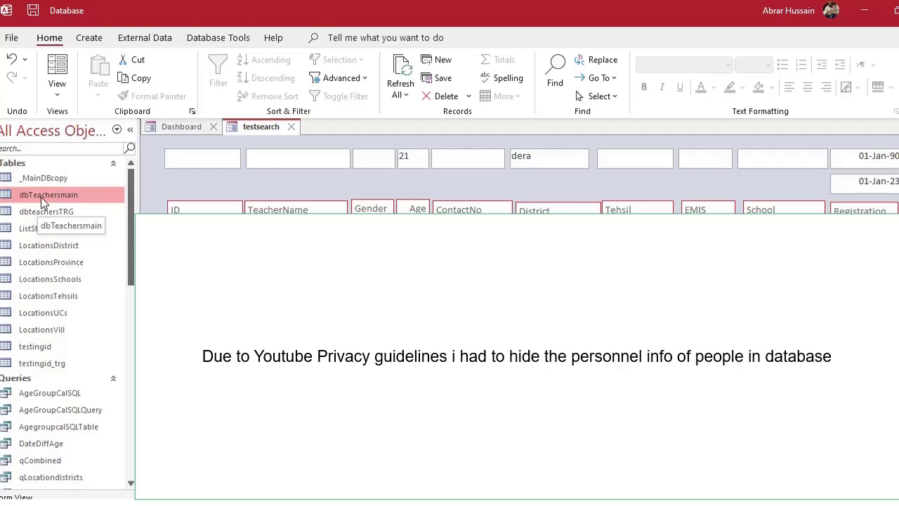
{"action": "left_click", "coordinate": [91, 38]}
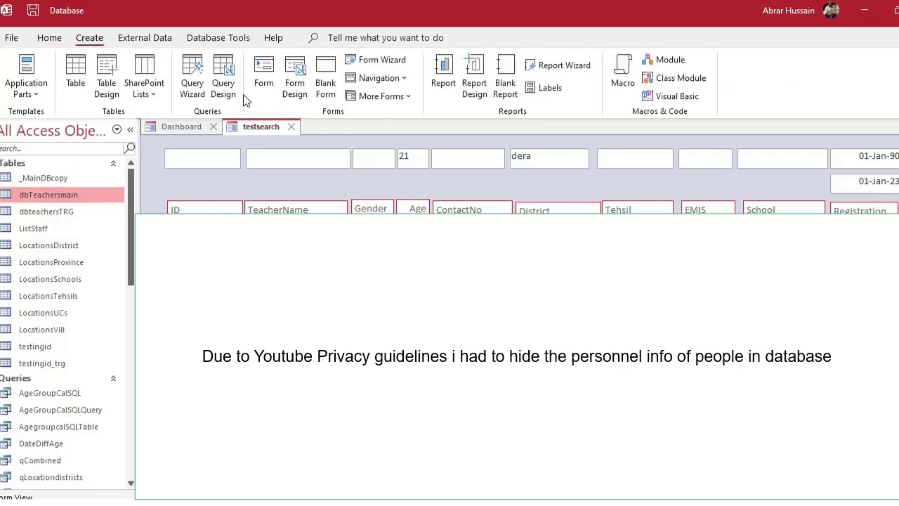
{"action": "left_click", "coordinate": [223, 67]}
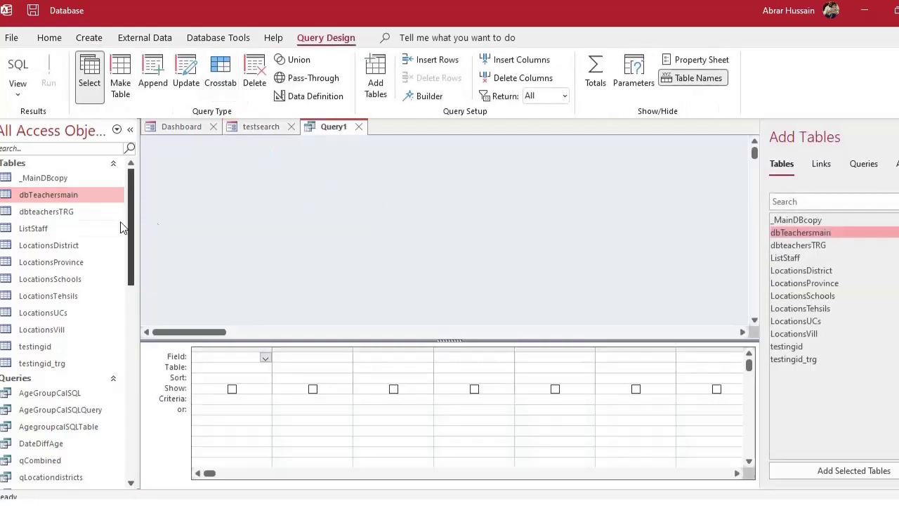
{"action": "left_click_drag", "start_coordinate": [69, 194], "coordinate": [312, 193]}
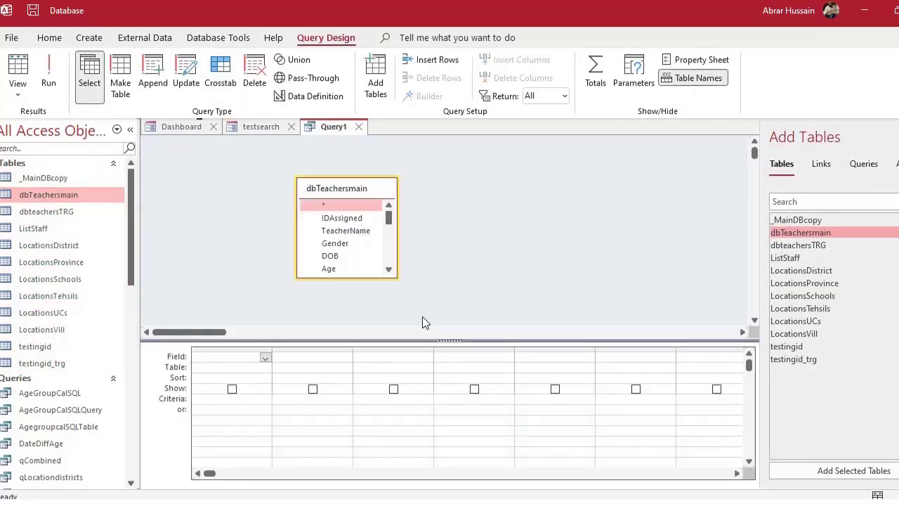
{"action": "left_click_drag", "start_coordinate": [399, 279], "coordinate": [513, 326]}
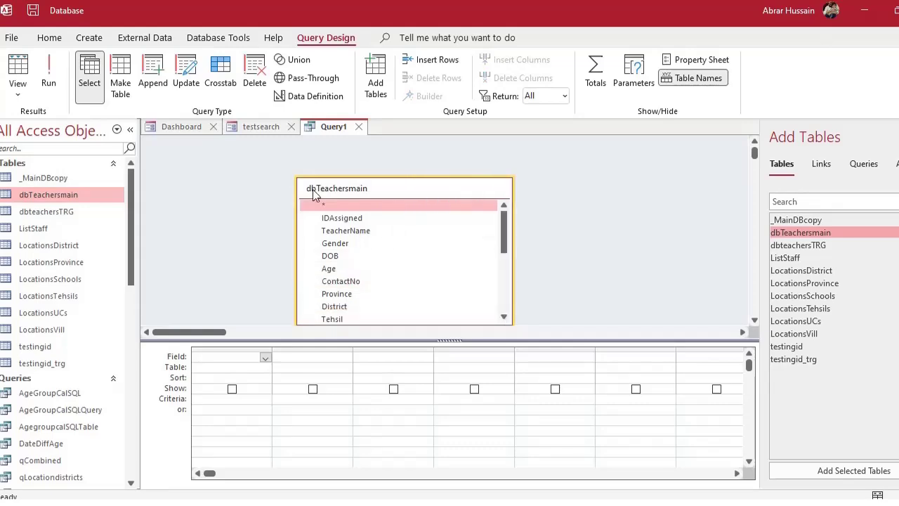
Step: Check the testsearch form's columns and add IDAssigned, TeacherName, Gender, Age and ContactNo to the query
{"action": "left_click", "coordinate": [264, 130]}
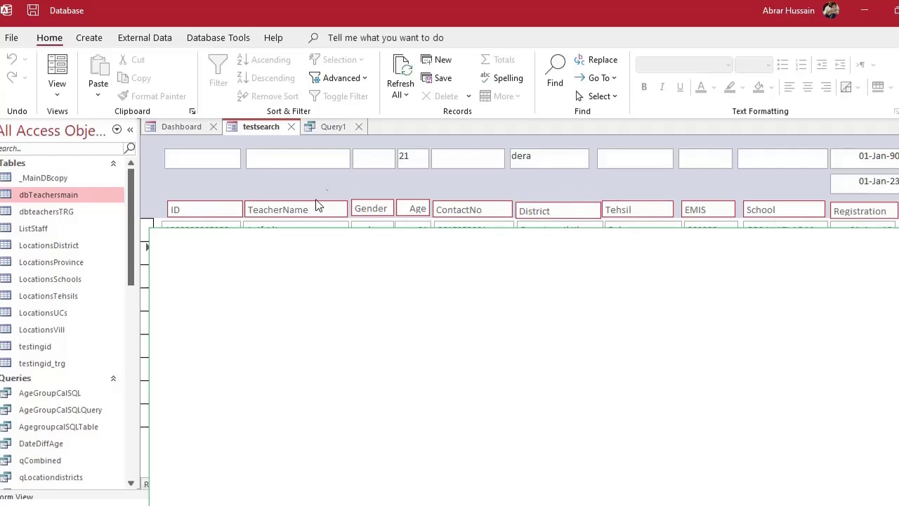
{"action": "left_click", "coordinate": [337, 127]}
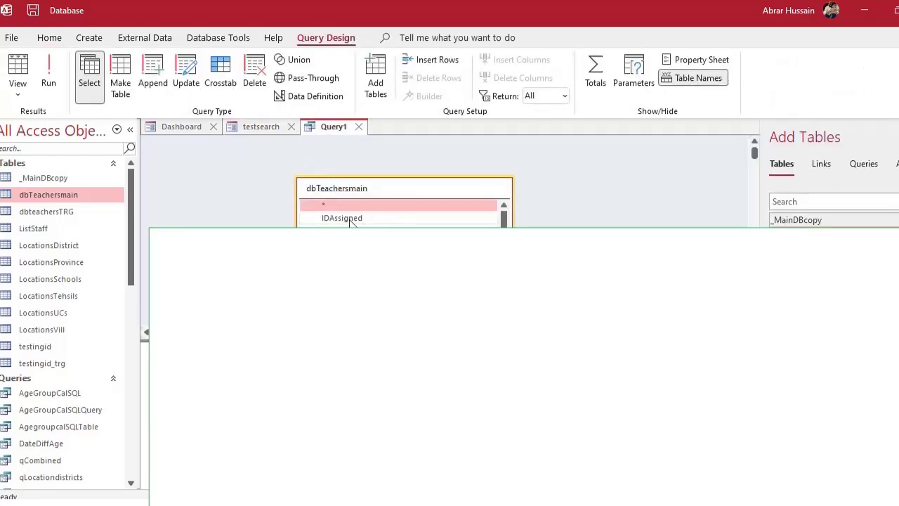
{"action": "double_click", "coordinate": [351, 219]}
{"action": "double_click", "coordinate": [355, 231]}
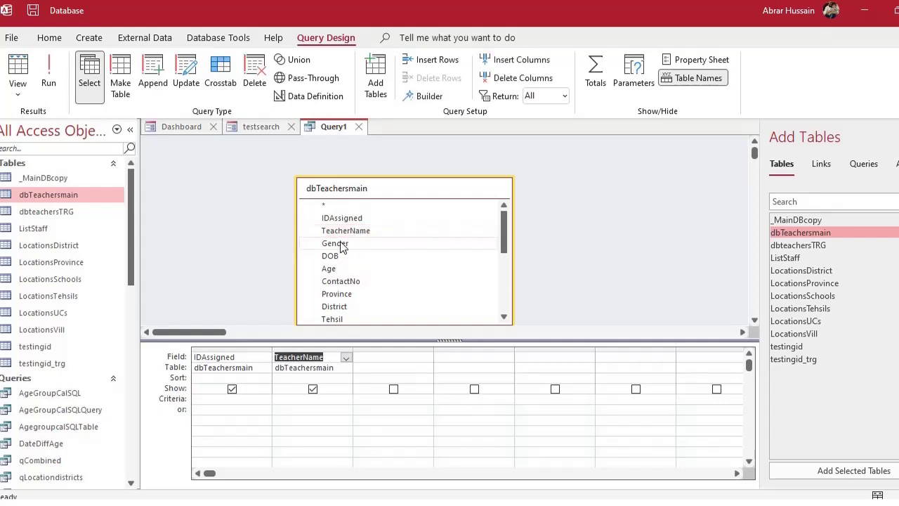
{"action": "double_click", "coordinate": [341, 244]}
{"action": "double_click", "coordinate": [337, 269]}
{"action": "left_click", "coordinate": [341, 282]}
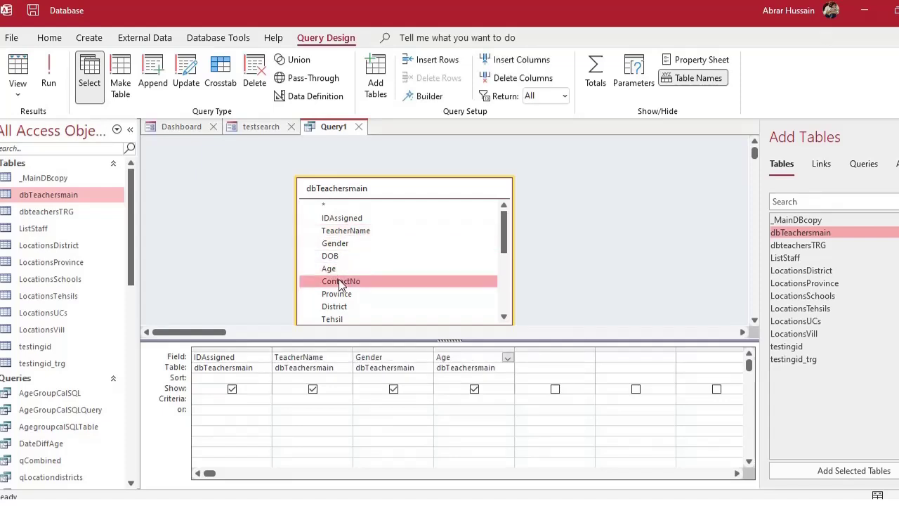
{"action": "double_click", "coordinate": [341, 281]}
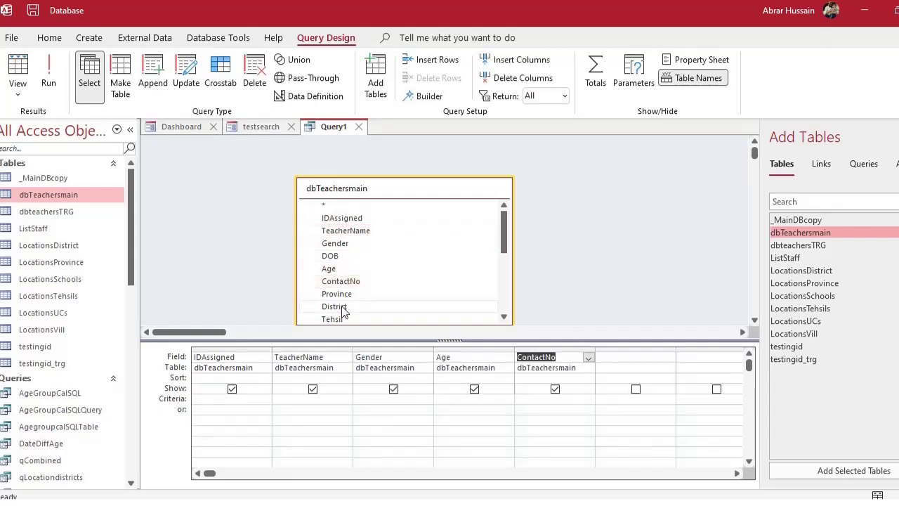
Step: Add the District, Tehsil, EMIS and School fields to the query and dismiss the table list
{"action": "double_click", "coordinate": [343, 309]}
{"action": "scroll", "coordinate": [342, 311], "scroll_direction": "down", "scroll_amount": 1}
{"action": "scroll", "coordinate": [343, 311], "scroll_direction": "down", "scroll_amount": 1}
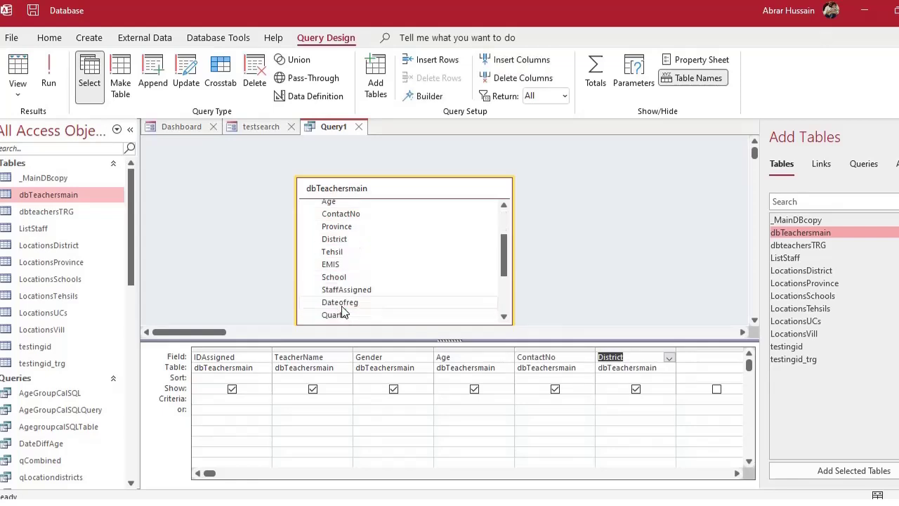
{"action": "left_click", "coordinate": [334, 254]}
{"action": "double_click", "coordinate": [333, 255]}
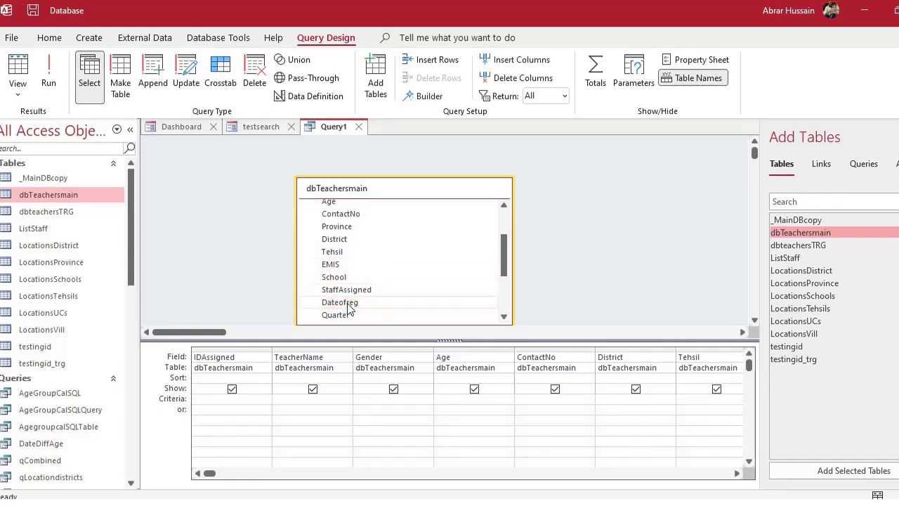
{"action": "left_click", "coordinate": [898, 137]}
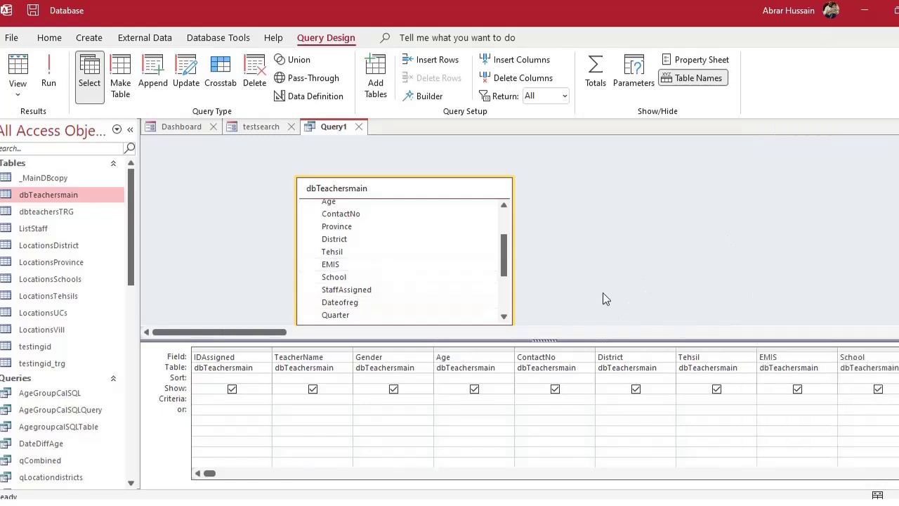
Step: Save the new query under the name testsearchq
{"action": "key", "text": "ctrl+s"}
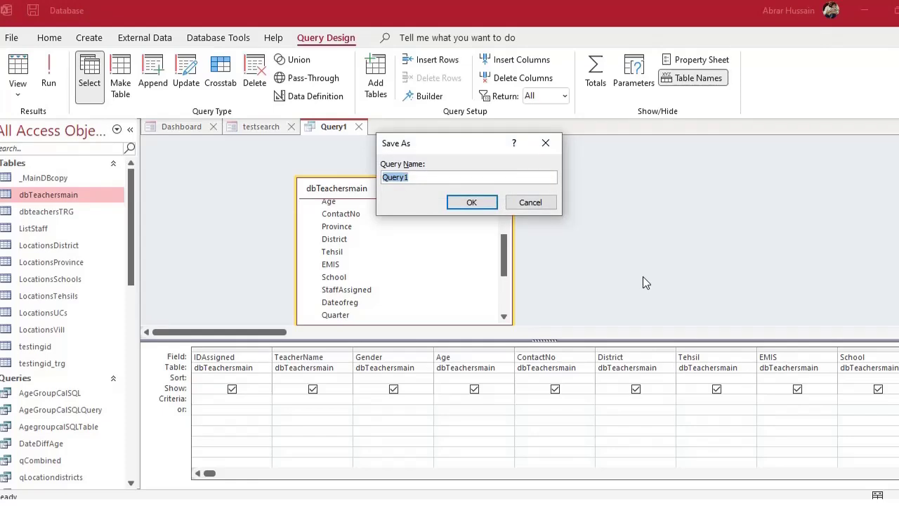
{"action": "scroll", "coordinate": [643, 276], "scroll_direction": "down", "scroll_amount": 3}
{"action": "type", "text": "search"}
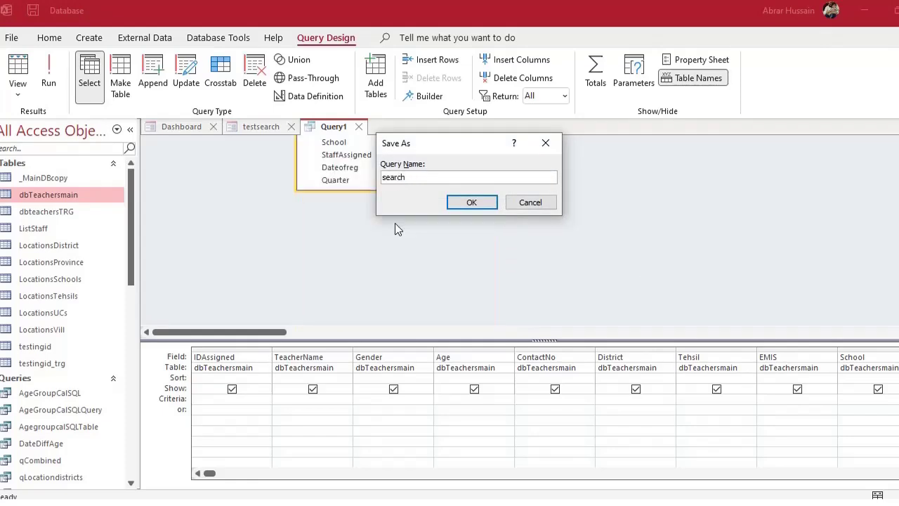
{"action": "type", "text": "test"}
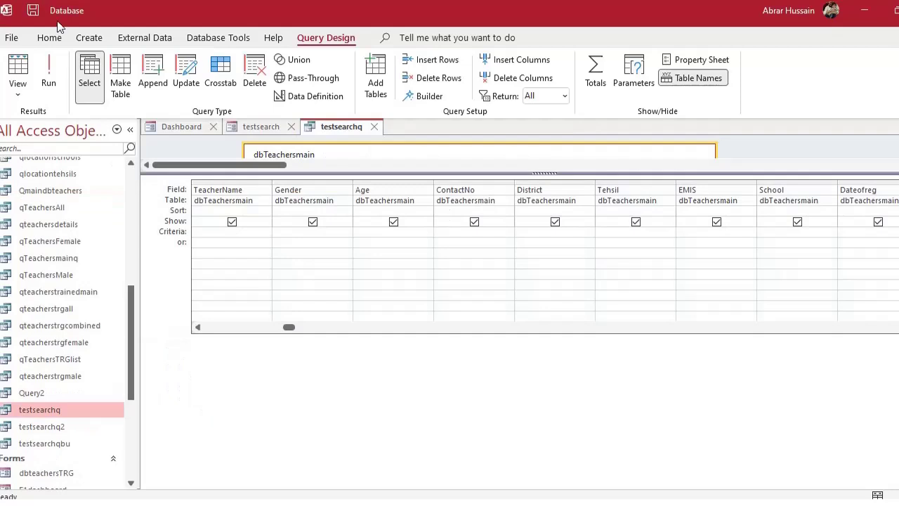
Step: Run the testsearchq query to check its columns and close it
{"action": "left_click", "coordinate": [49, 77]}
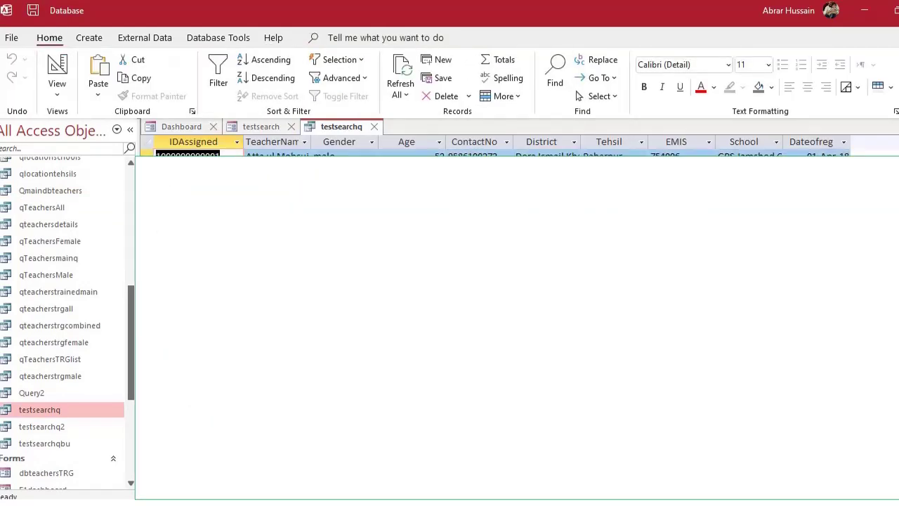
{"action": "left_click", "coordinate": [375, 128]}
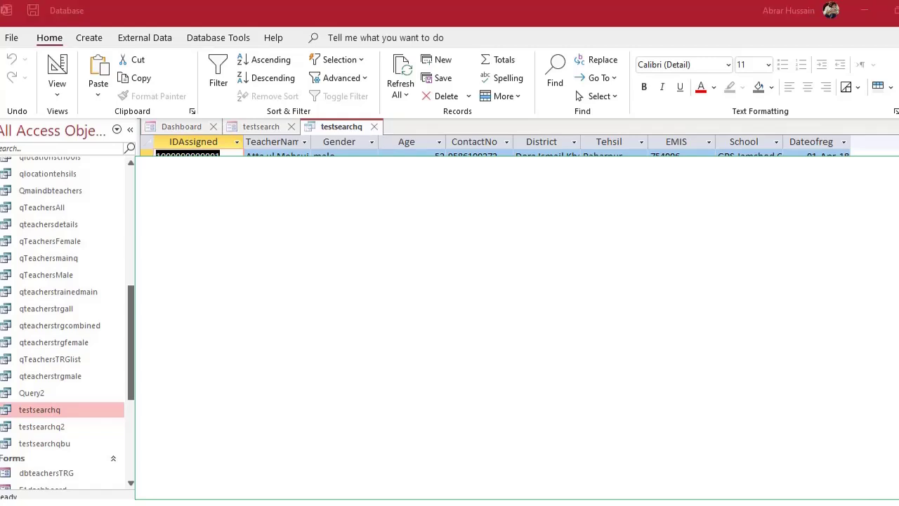
{"action": "key", "text": "Return"}
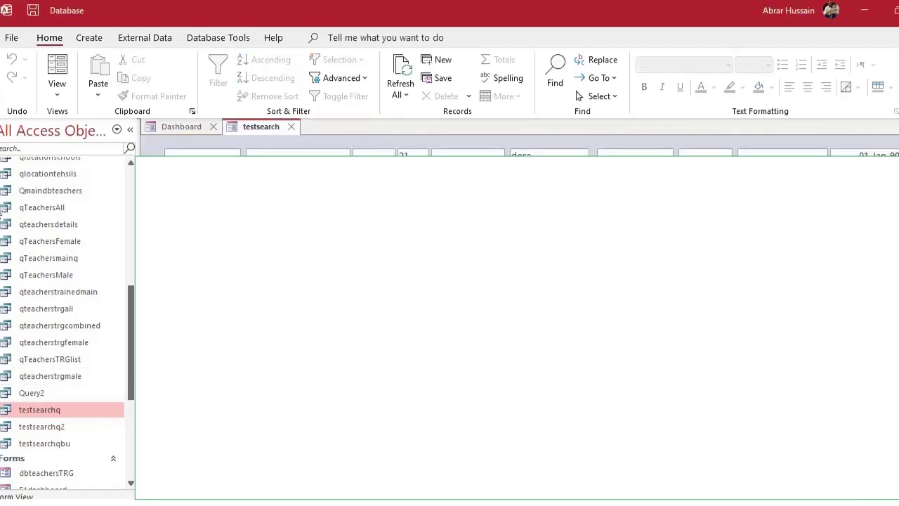
Step: Start a new form with the Form Wizard, using the testsearchq query as its source
{"action": "left_click", "coordinate": [90, 37]}
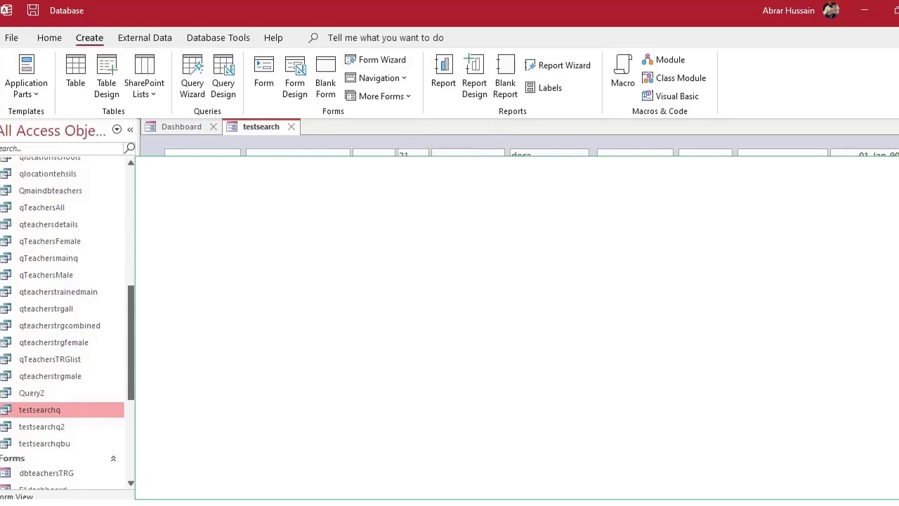
{"action": "left_click", "coordinate": [383, 63]}
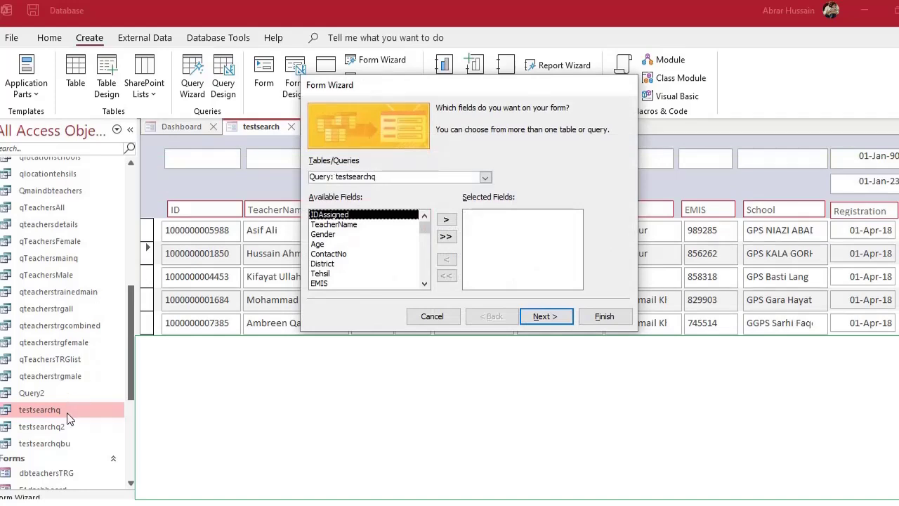
{"action": "left_click", "coordinate": [485, 177]}
{"action": "left_click", "coordinate": [486, 178]}
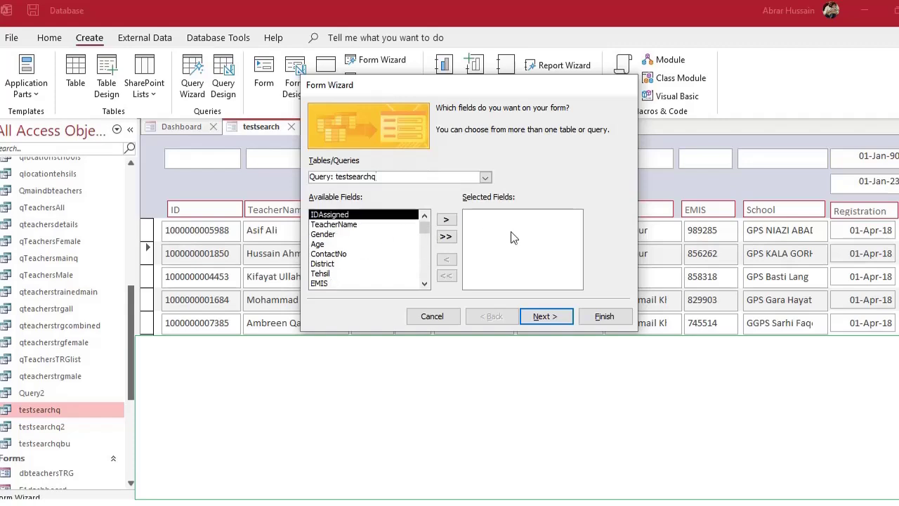
{"action": "left_click", "coordinate": [445, 236]}
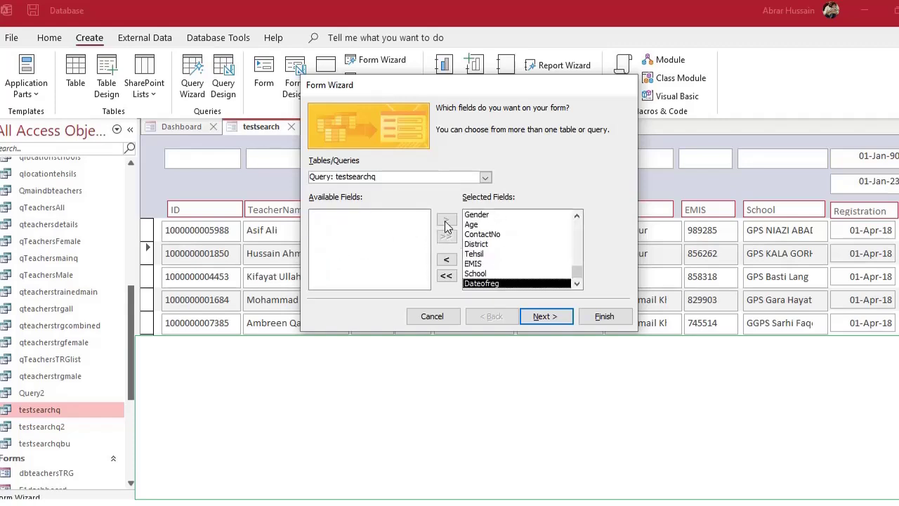
{"action": "left_click", "coordinate": [446, 275]}
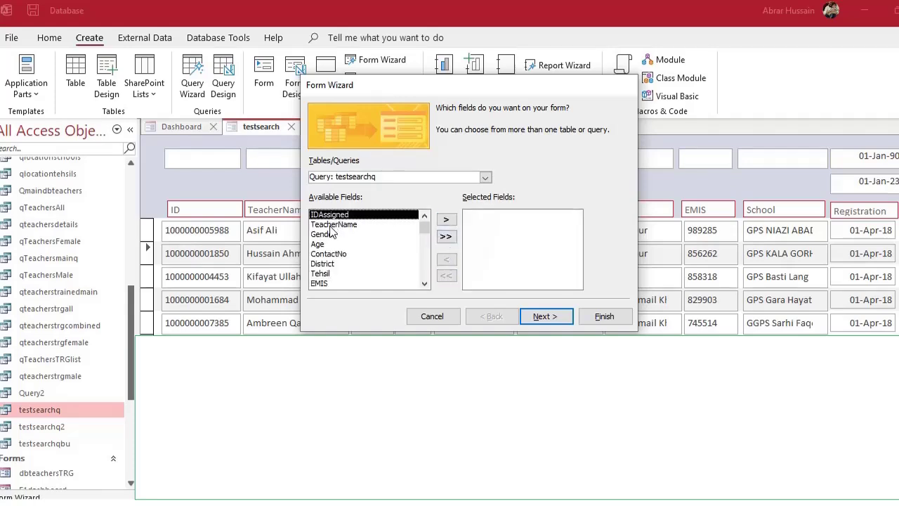
{"action": "left_click", "coordinate": [331, 224]}
{"action": "left_click", "coordinate": [330, 264]}
{"action": "left_click", "coordinate": [332, 225]}
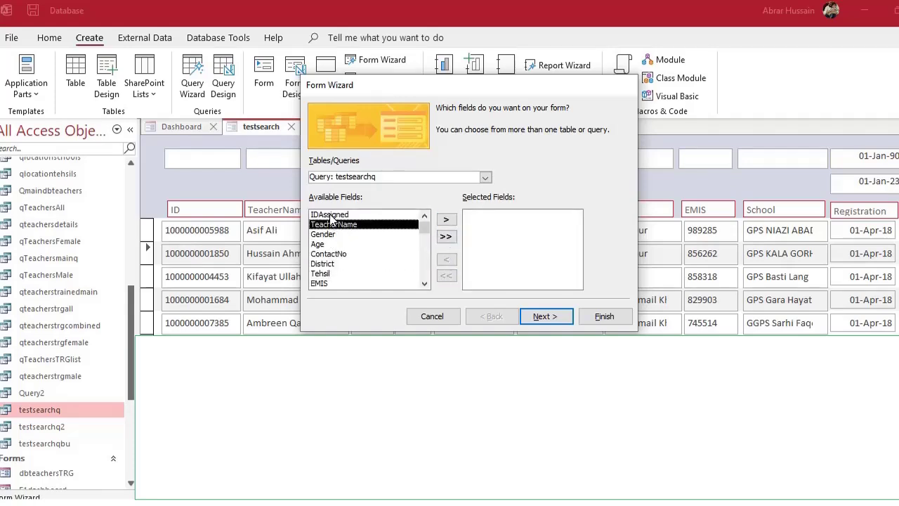
{"action": "left_click", "coordinate": [330, 215]}
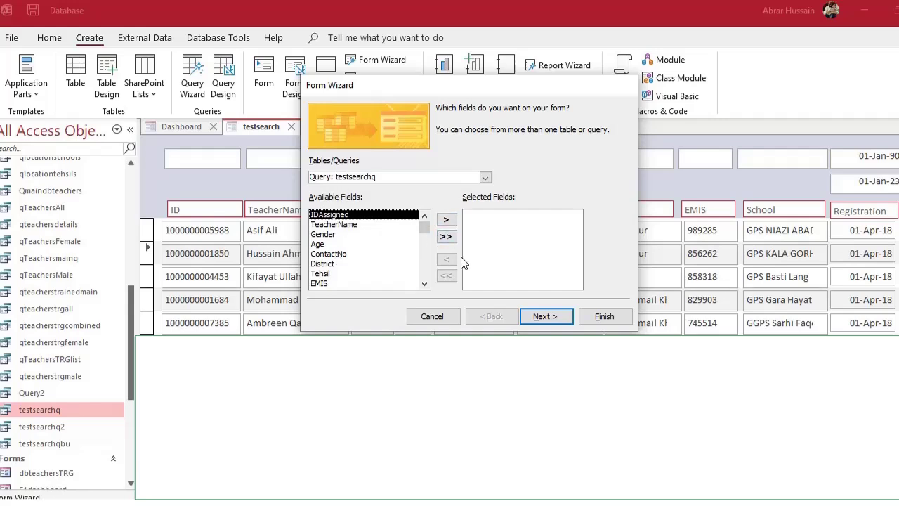
Step: Include all of the query's fields in the form, choose the Tabular layout and finish the form titled testsearchq
{"action": "left_click", "coordinate": [445, 236]}
{"action": "left_click", "coordinate": [551, 310]}
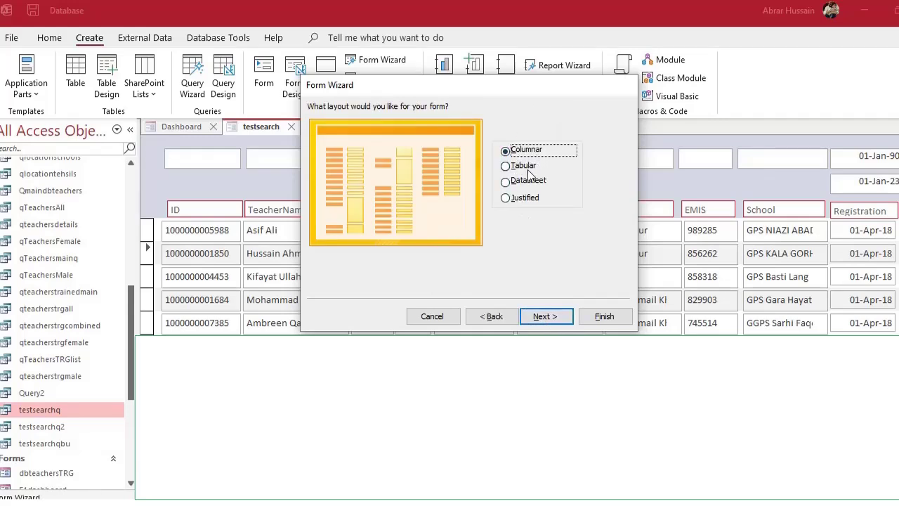
{"action": "left_click", "coordinate": [514, 168]}
{"action": "left_click", "coordinate": [512, 199]}
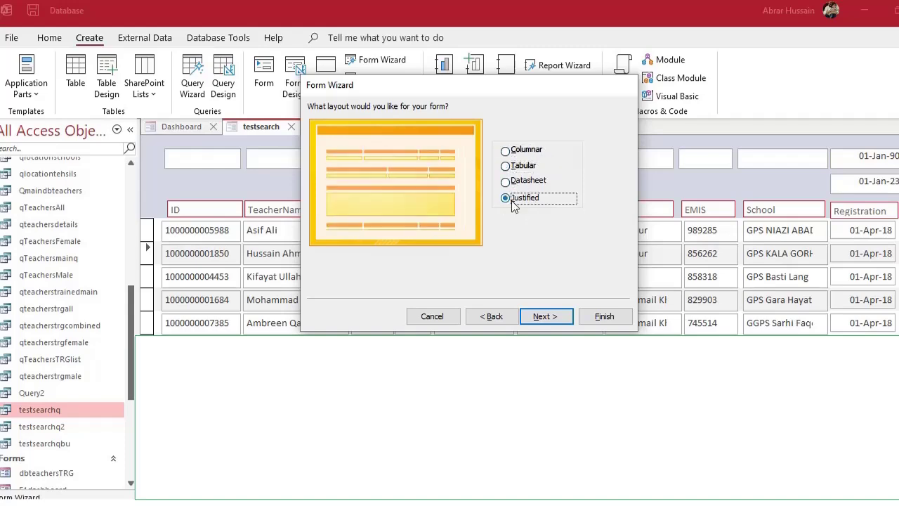
{"action": "left_click", "coordinate": [512, 167]}
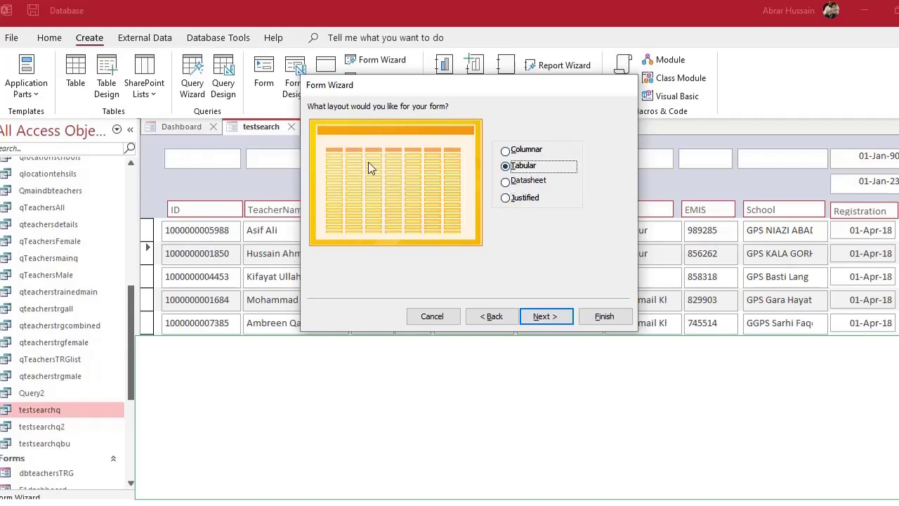
{"action": "left_click", "coordinate": [555, 317]}
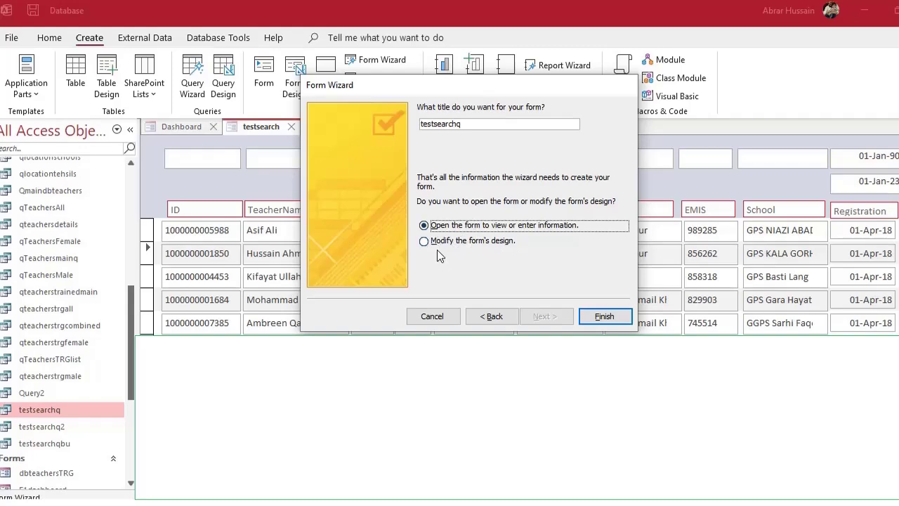
{"action": "left_click", "coordinate": [603, 316]}
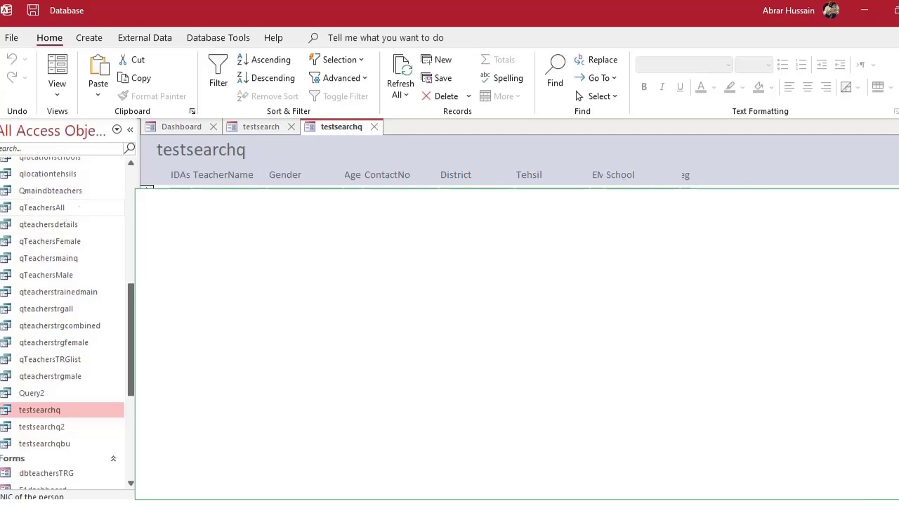
Step: In Design view, extend the IDAssigned text box to the left and widen the form to about 9.75 inches
{"action": "left_click", "coordinate": [57, 89]}
{"action": "left_click", "coordinate": [89, 184]}
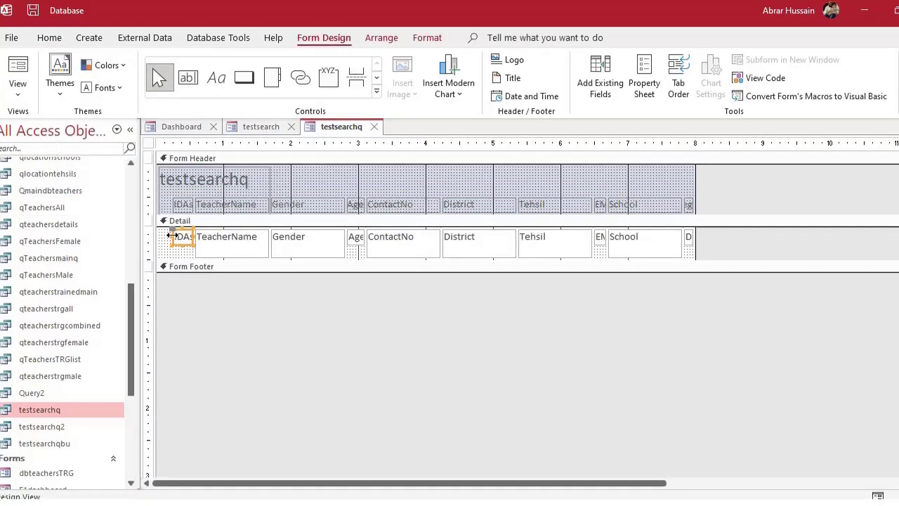
{"action": "left_click_drag", "start_coordinate": [171, 236], "coordinate": [161, 236]}
{"action": "left_click", "coordinate": [178, 209]}
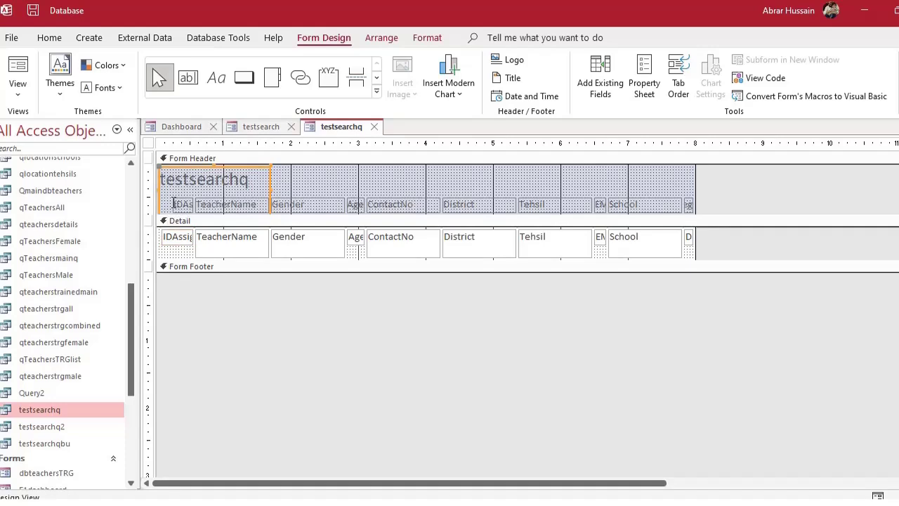
{"action": "left_click", "coordinate": [657, 243]}
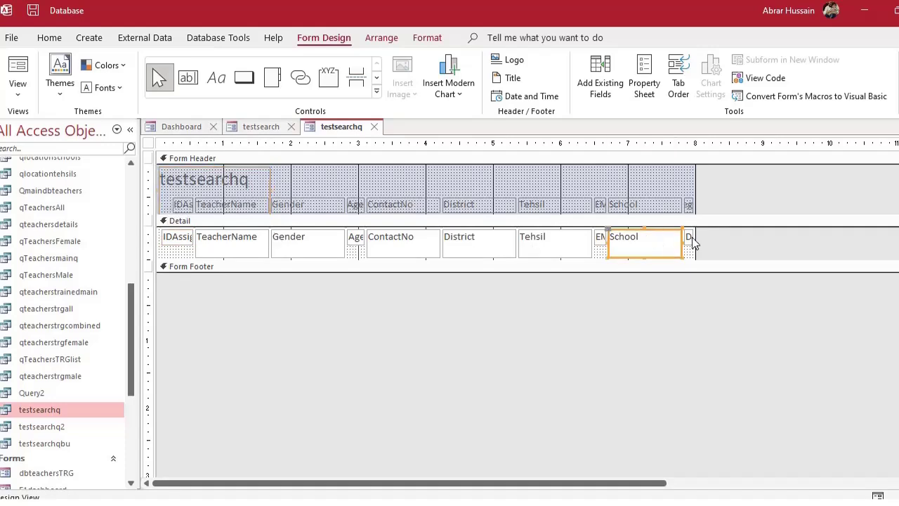
{"action": "left_click_drag", "start_coordinate": [697, 184], "coordinate": [813, 184]}
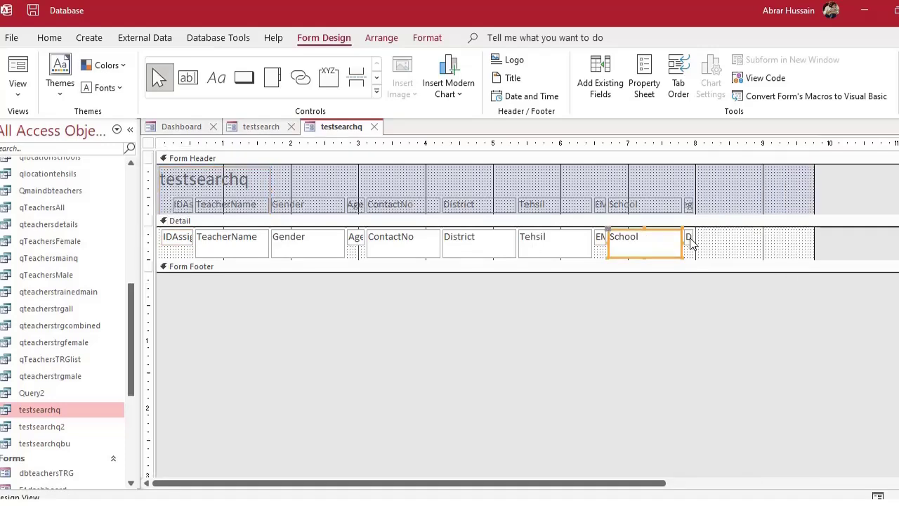
Step: In Layout view, widen the Dateofreg header label and the Dateofreg text box below it
{"action": "left_click", "coordinate": [18, 84]}
{"action": "left_click", "coordinate": [60, 157]}
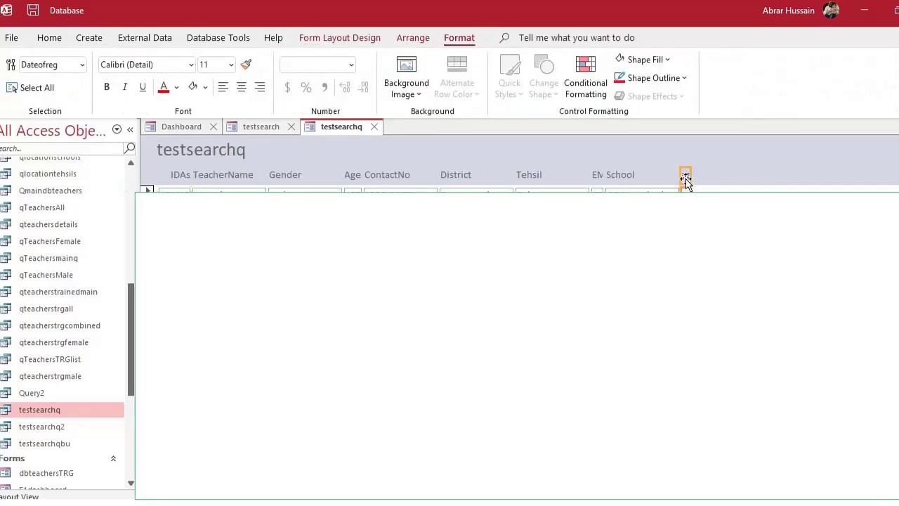
{"action": "left_click", "coordinate": [687, 177]}
{"action": "left_click_drag", "start_coordinate": [691, 180], "coordinate": [752, 183]}
{"action": "left_click", "coordinate": [686, 190]}
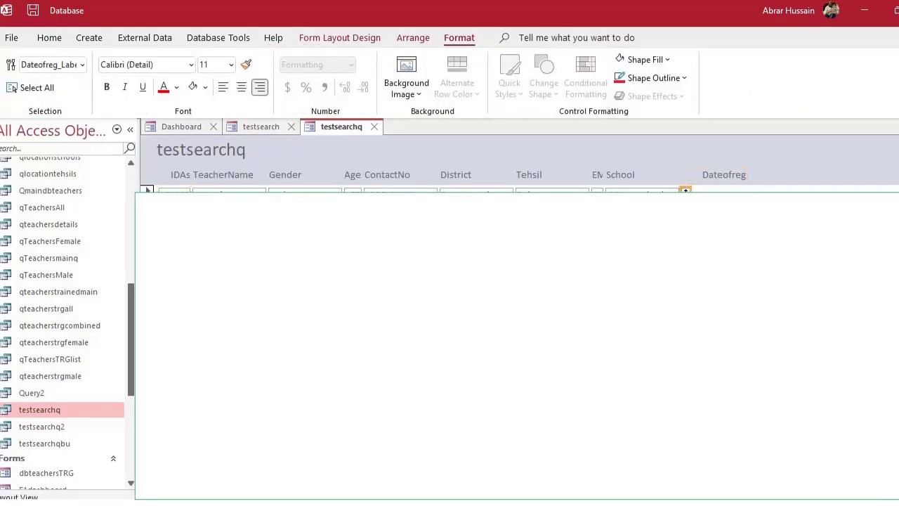
{"action": "left_click", "coordinate": [710, 189]}
{"action": "left_click", "coordinate": [688, 190]}
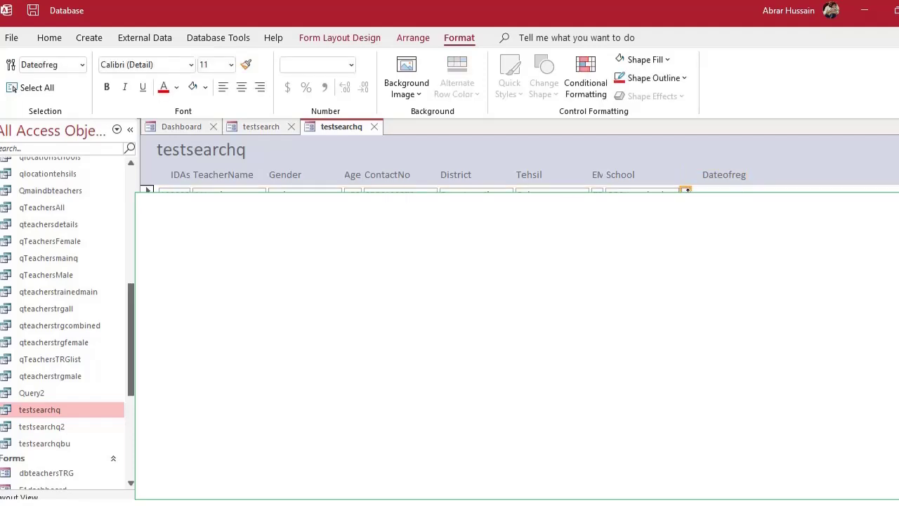
{"action": "left_click_drag", "start_coordinate": [688, 190], "coordinate": [757, 190]}
Step: Return to Design view, remove the header title, and apply a Tabular layout to all field labels and text boxes
{"action": "left_click", "coordinate": [642, 191]}
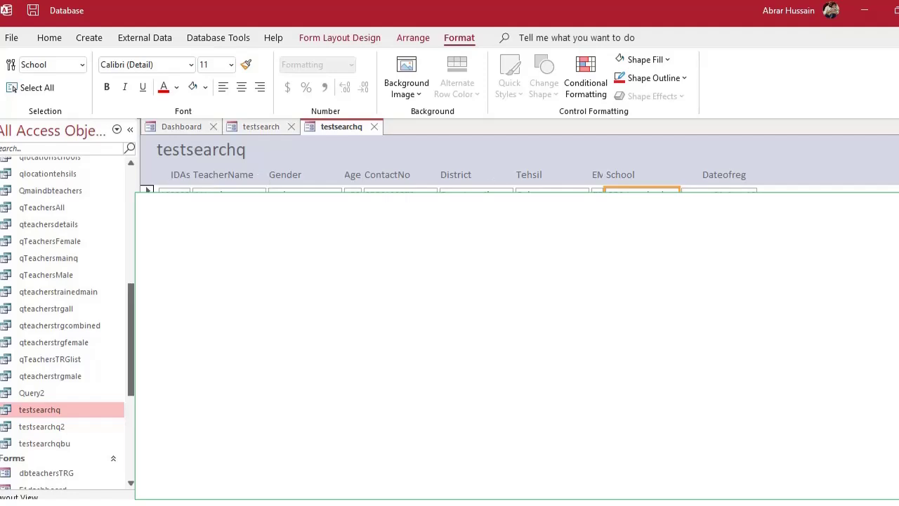
{"action": "key", "text": "ctrl+period"}
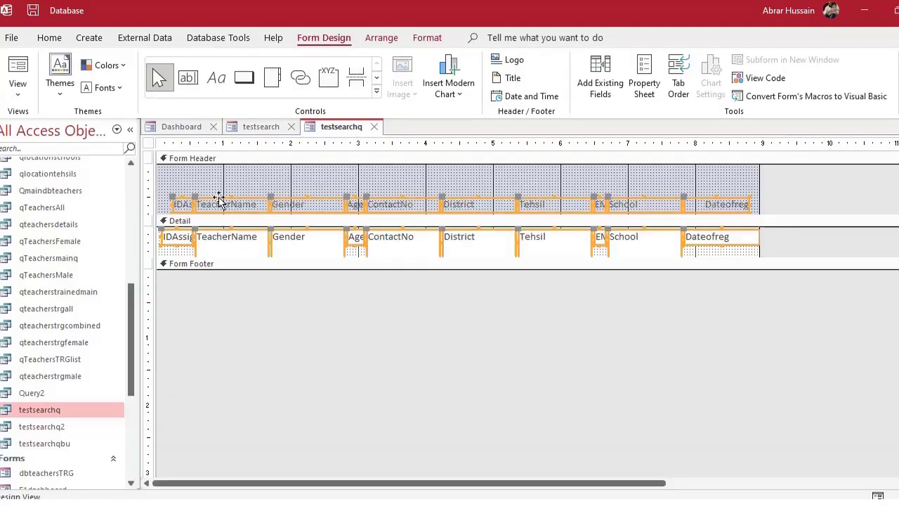
{"action": "right_click", "coordinate": [220, 201]}
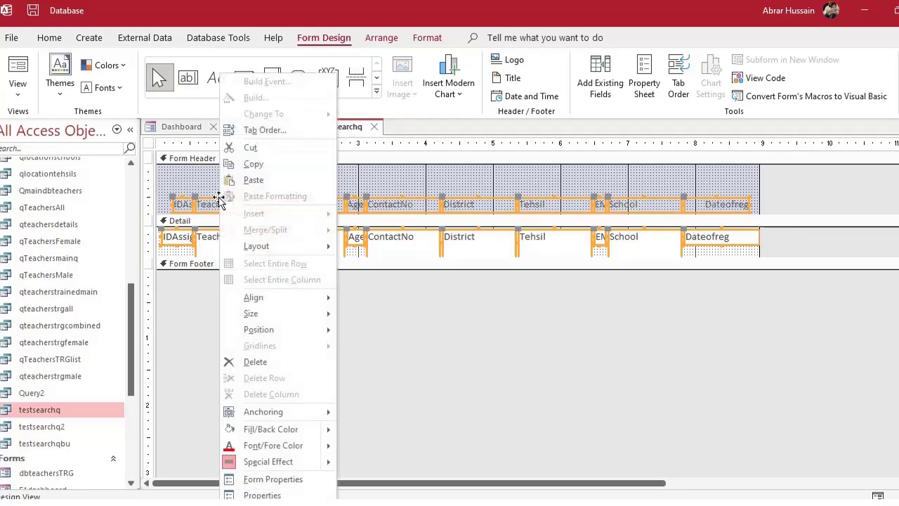
{"action": "mouse_move", "coordinate": [288, 242]}
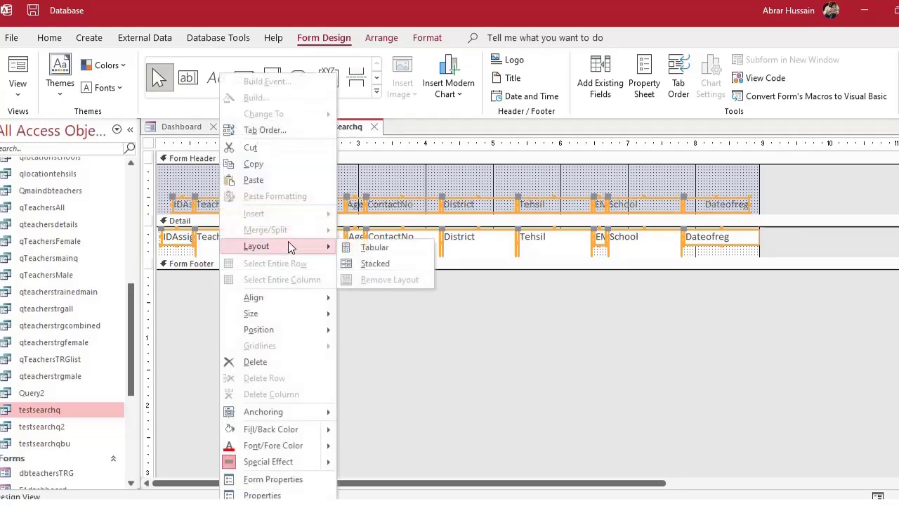
{"action": "left_click", "coordinate": [390, 250]}
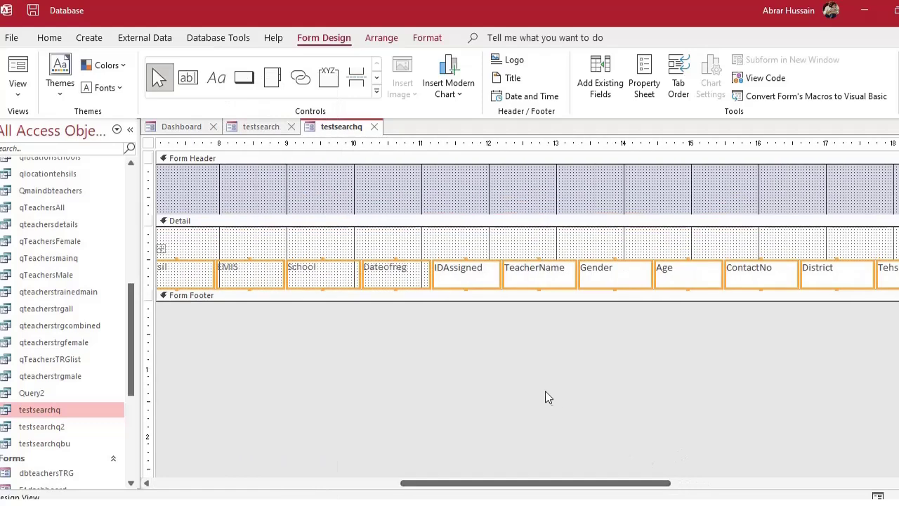
Step: Remove the layout from the row of field labels in the Detail section and move the labels into the Form Header
{"action": "left_click", "coordinate": [445, 276]}
{"action": "left_click", "coordinate": [555, 275]}
{"action": "left_click", "coordinate": [615, 278]}
{"action": "left_click", "coordinate": [665, 275]}
{"action": "left_click", "coordinate": [455, 280]}
{"action": "left_click_drag", "start_coordinate": [481, 287], "coordinate": [853, 307]}
{"action": "left_click_drag", "start_coordinate": [321, 251], "coordinate": [181, 303]}
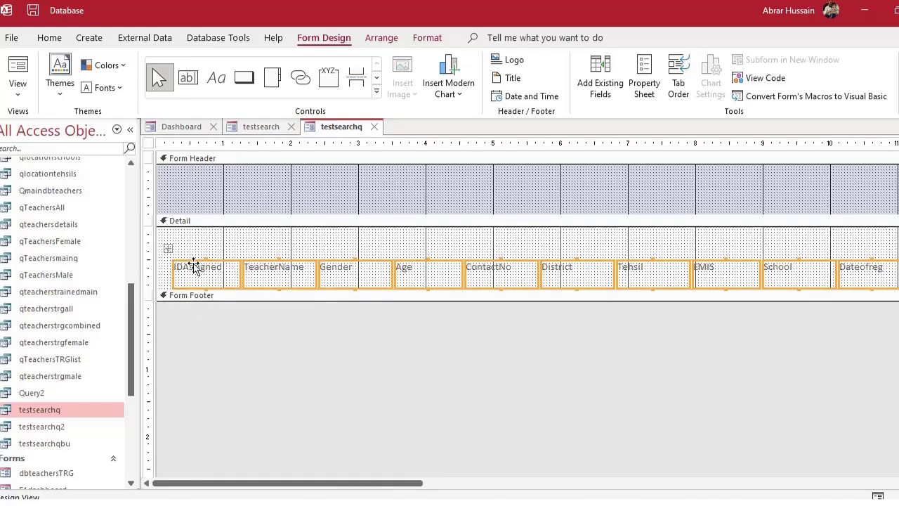
{"action": "right_click", "coordinate": [196, 268]}
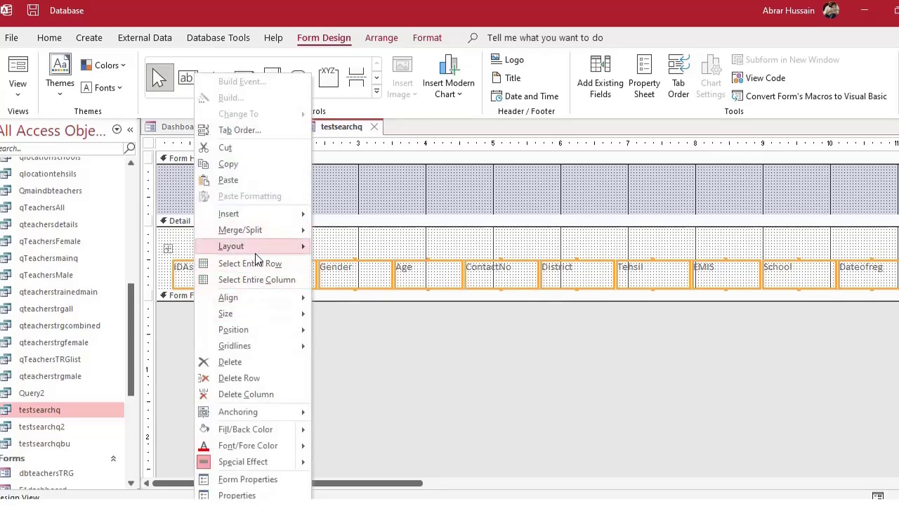
{"action": "mouse_move", "coordinate": [256, 248]}
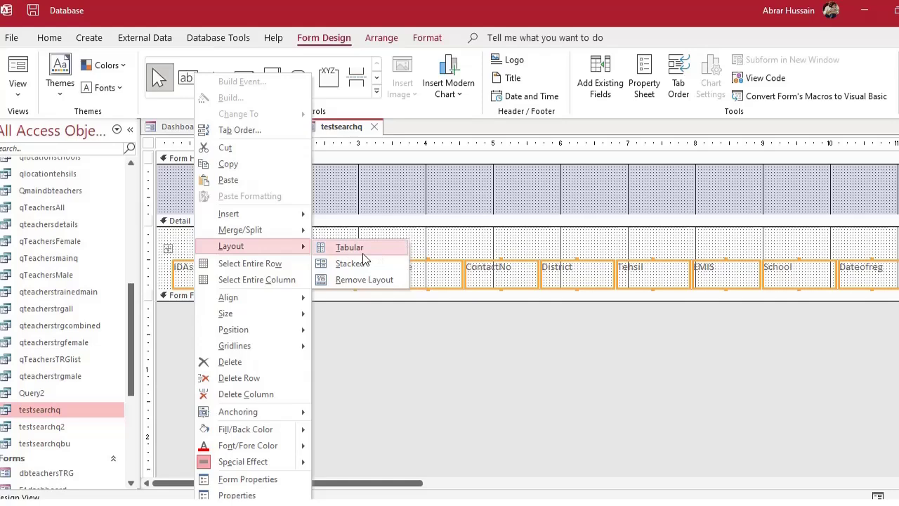
{"action": "left_click", "coordinate": [367, 279]}
{"action": "left_click_drag", "start_coordinate": [209, 262], "coordinate": [211, 186]}
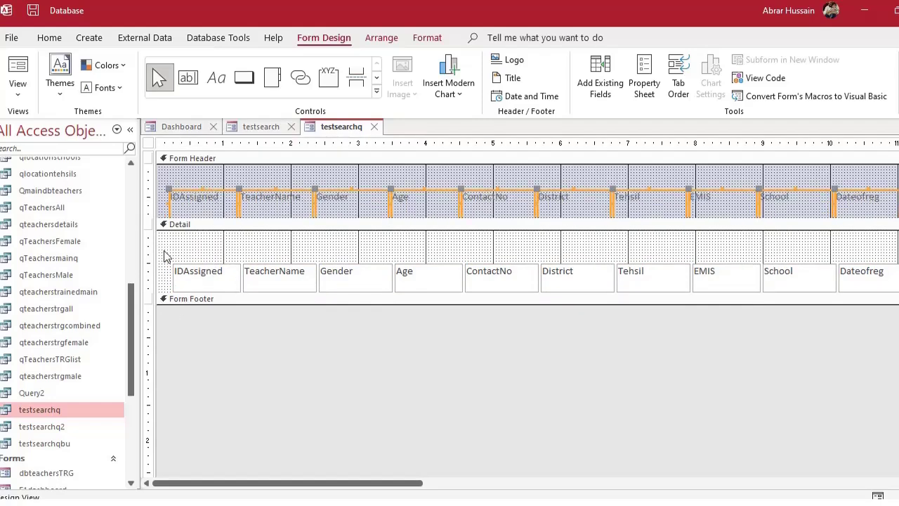
Step: Move the row of field text boxes up to the start of the Detail section and preview the form in Form view before returning to Design view
{"action": "left_click", "coordinate": [148, 261]}
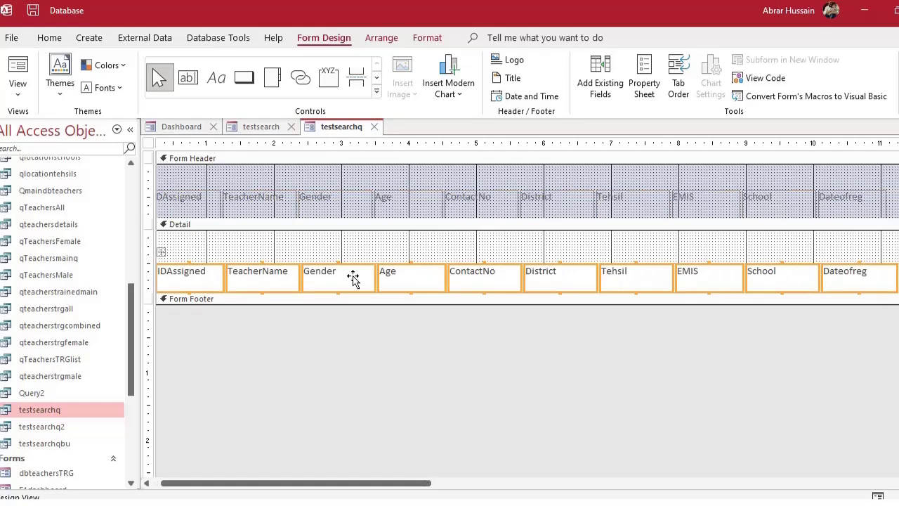
{"action": "left_click_drag", "start_coordinate": [286, 270], "coordinate": [282, 236]}
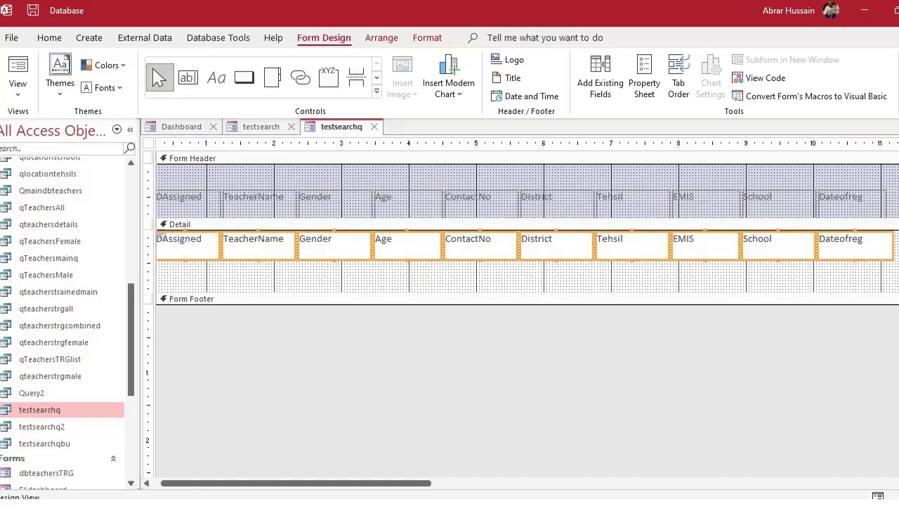
{"action": "key", "text": "F5"}
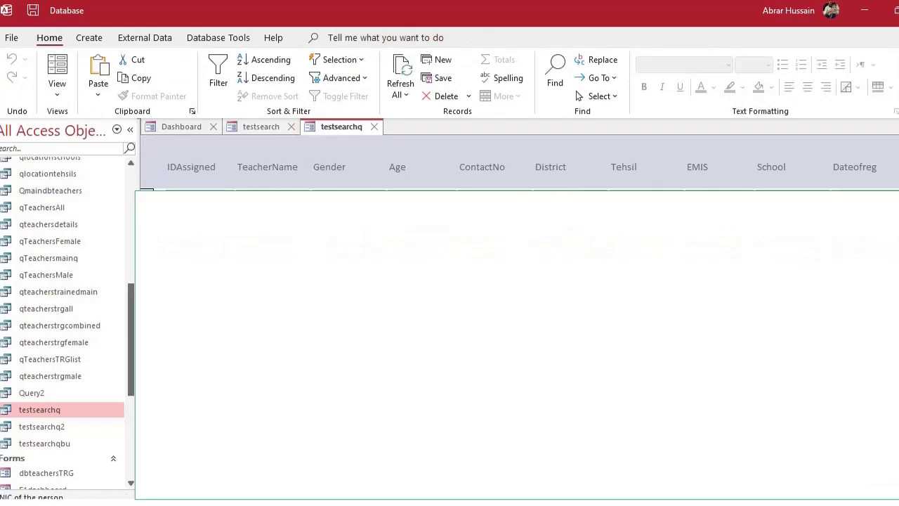
{"action": "left_click", "coordinate": [59, 89]}
{"action": "left_click", "coordinate": [85, 191]}
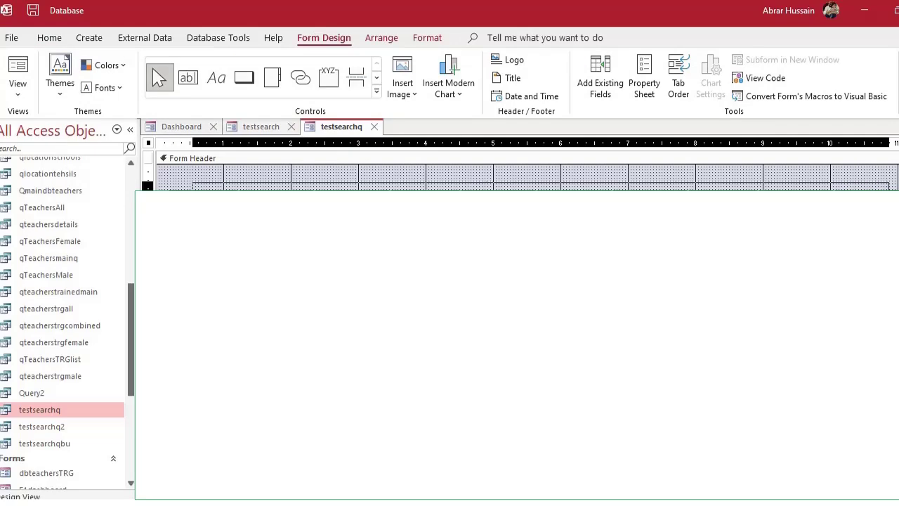
Step: Compare with the testsearch form, then move the testsearchq header labels lower to free space above them in the Form Header
{"action": "left_click", "coordinate": [261, 126]}
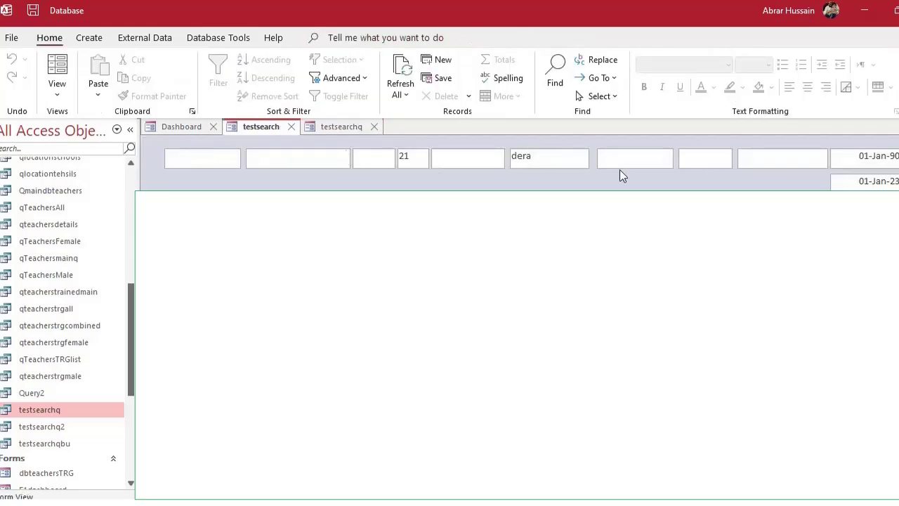
{"action": "left_click", "coordinate": [344, 127]}
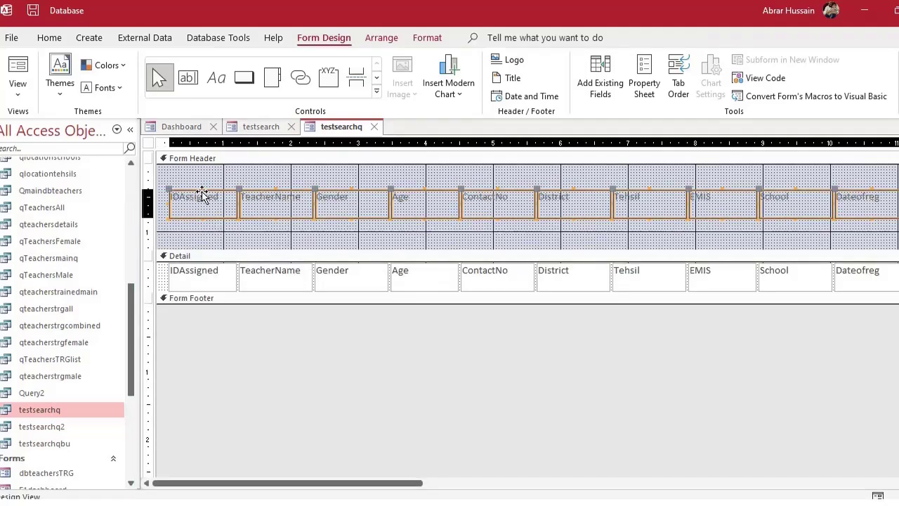
{"action": "left_click_drag", "start_coordinate": [202, 195], "coordinate": [202, 223]}
{"action": "left_click", "coordinate": [185, 181]}
{"action": "left_click_drag", "start_coordinate": [176, 193], "coordinate": [895, 197]}
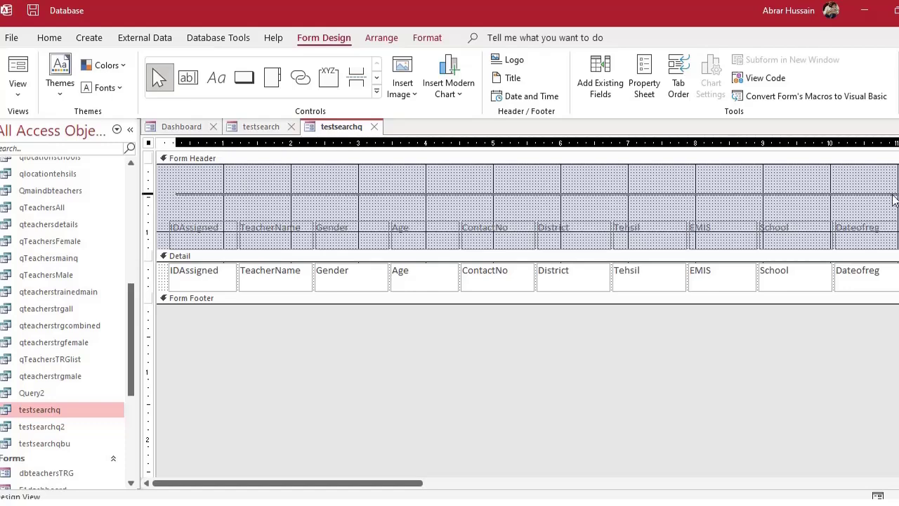
Step: Add an unbound text box above the IDAssigned label in the Form Header and remove its attached label
{"action": "left_click", "coordinate": [194, 81]}
{"action": "left_click_drag", "start_coordinate": [170, 174], "coordinate": [241, 198]}
{"action": "left_click", "coordinate": [163, 183]}
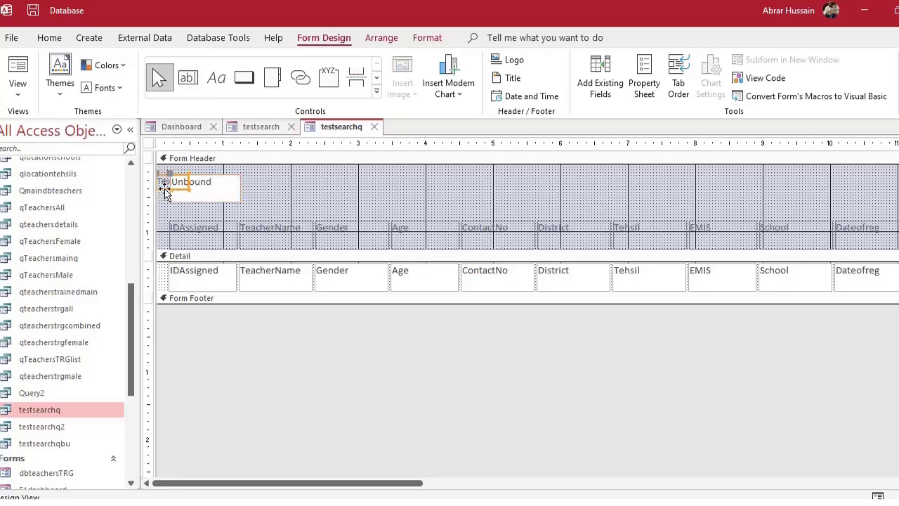
Step: Name the new unbound text box above IDAssigned id
{"action": "double_click", "coordinate": [185, 177]}
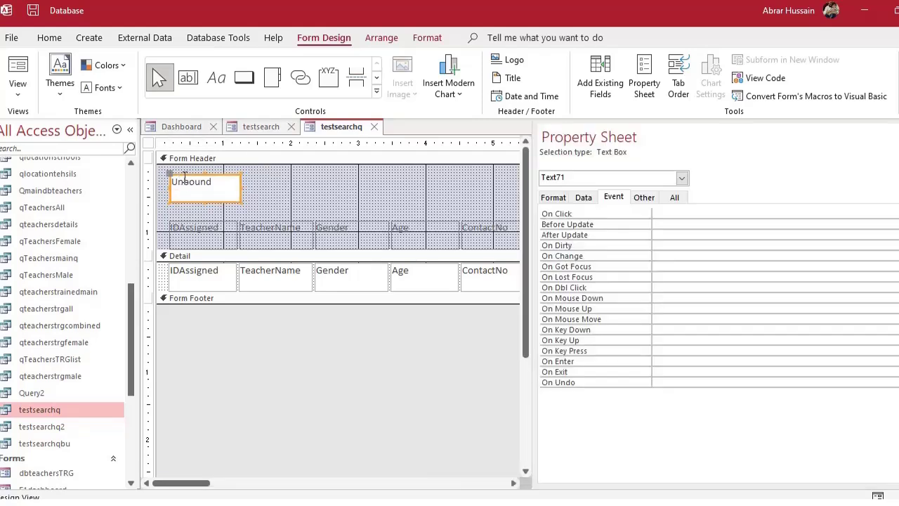
{"action": "left_click", "coordinate": [645, 197]}
{"action": "double_click", "coordinate": [684, 214]}
{"action": "type", "text": "id"}
{"action": "key", "text": "Return"}
Step: Duplicate the id text box, place the copy above the TeacherName label, and name it tname
{"action": "left_click", "coordinate": [218, 178]}
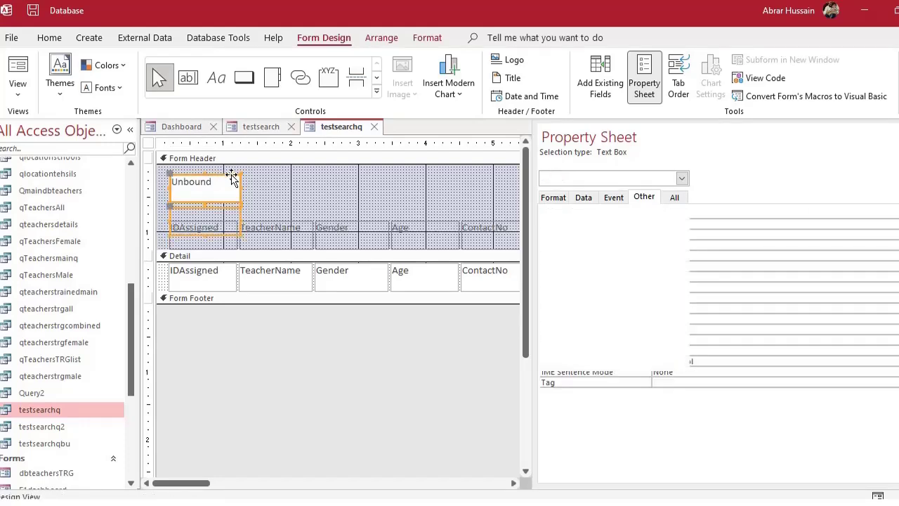
{"action": "key", "text": "ctrl+c"}
{"action": "key", "text": "ctrl+v"}
{"action": "left_click_drag", "start_coordinate": [231, 204], "coordinate": [301, 177]}
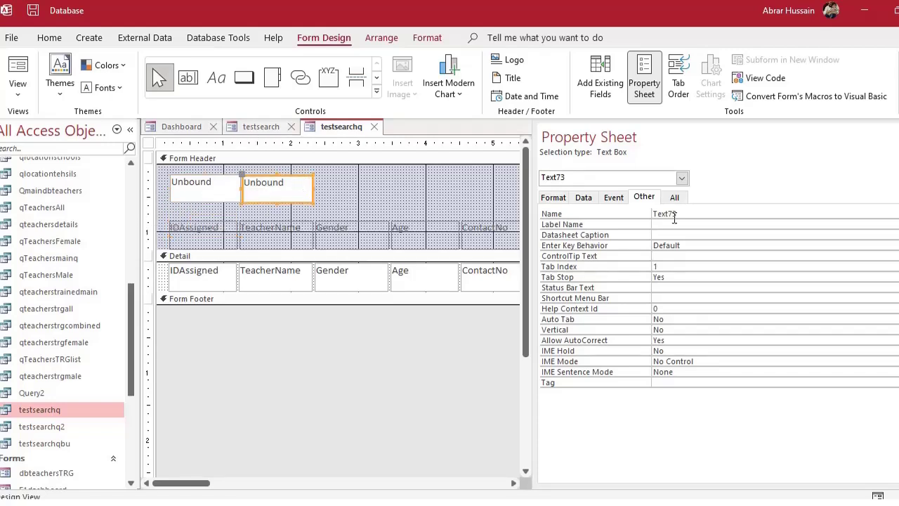
{"action": "left_click", "coordinate": [605, 212]}
{"action": "type", "text": "tname"}
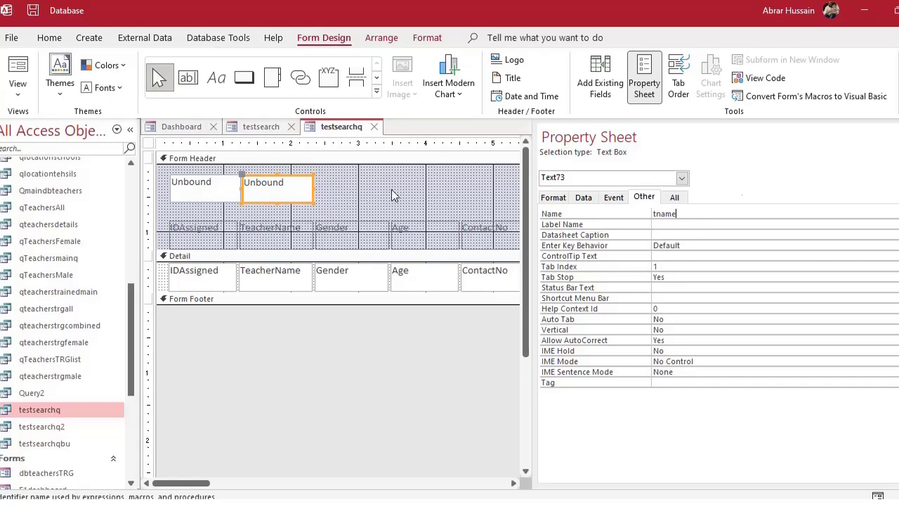
{"action": "key", "text": "F4"}
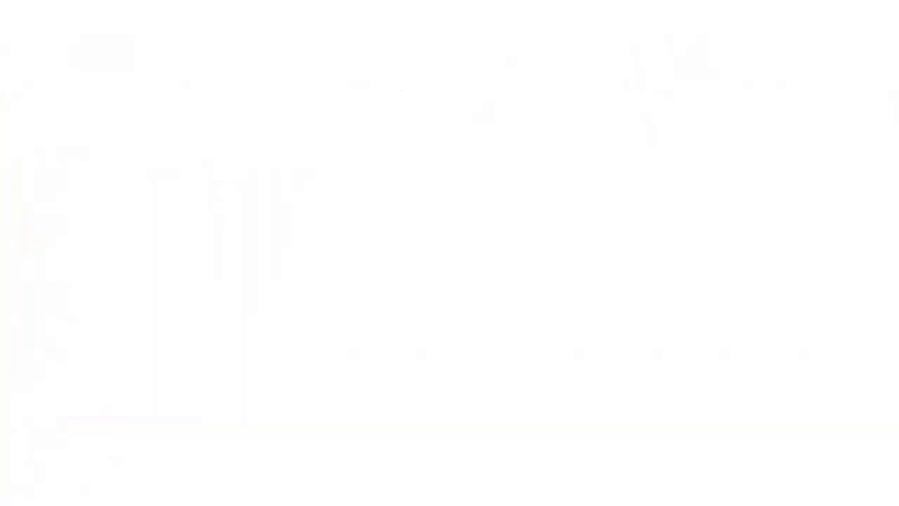
Step: Paste another copy of the unbound text box above the Gender label and open its Name property for editing
{"action": "key", "text": "ctrl+v"}
{"action": "left_click_drag", "start_coordinate": [293, 206], "coordinate": [366, 176]}
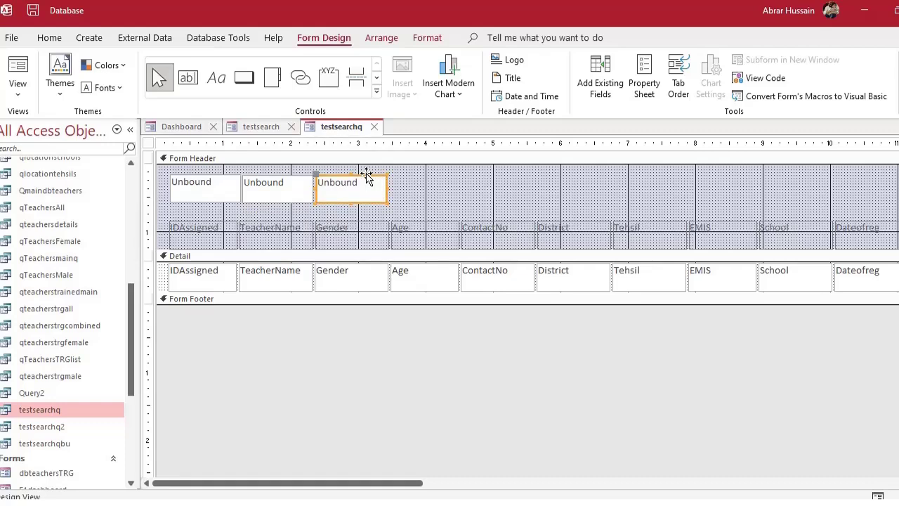
{"action": "key", "text": "F4"}
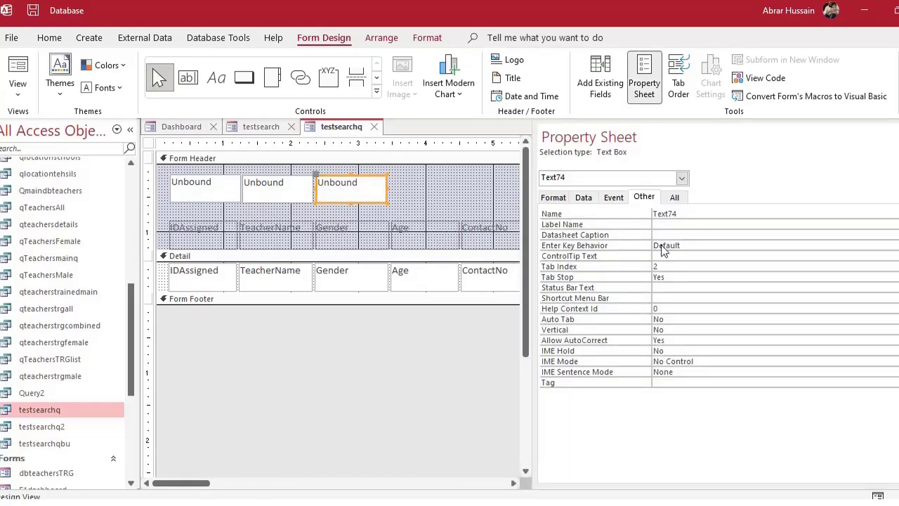
{"action": "double_click", "coordinate": [688, 214]}
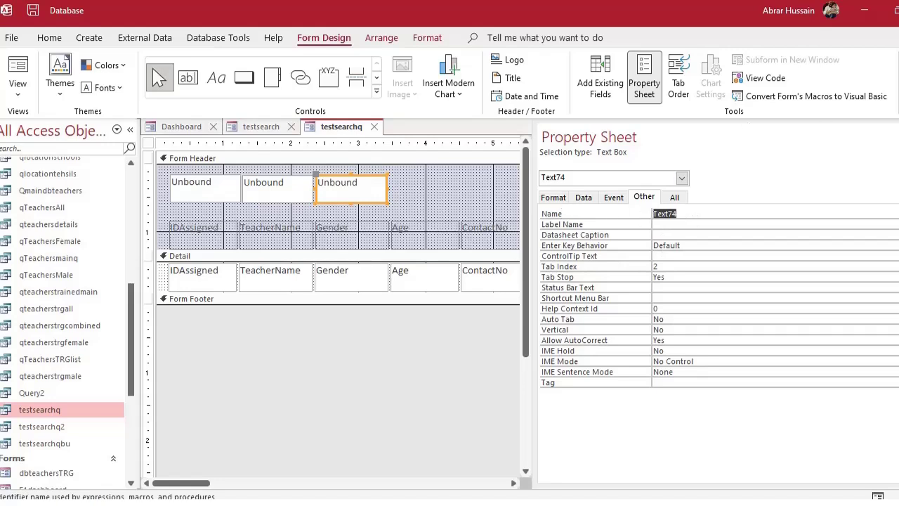
{"action": "key", "text": "F4"}
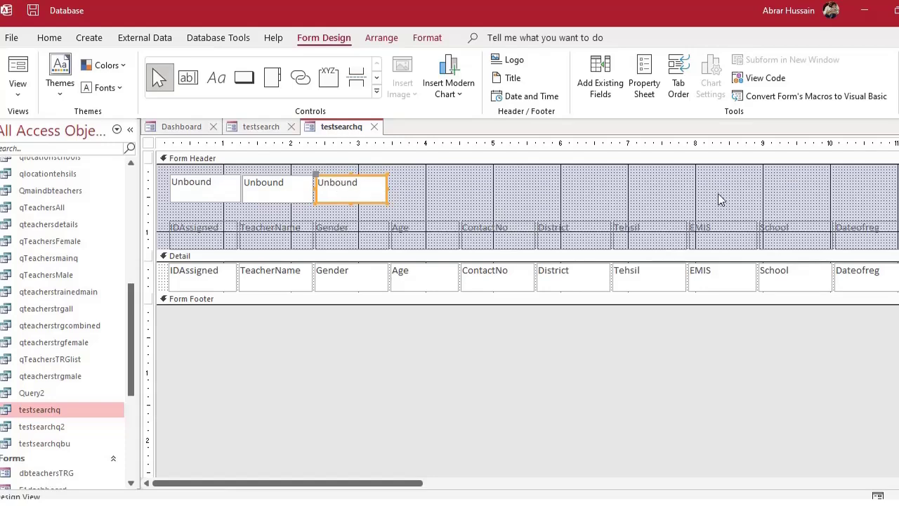
Step: Examine the unbound search boxes in the testsearch form's header and the name of the upper Registration search box
{"action": "key", "text": "ctrl+F6"}
{"action": "left_click_drag", "start_coordinate": [180, 171], "coordinate": [780, 217]}
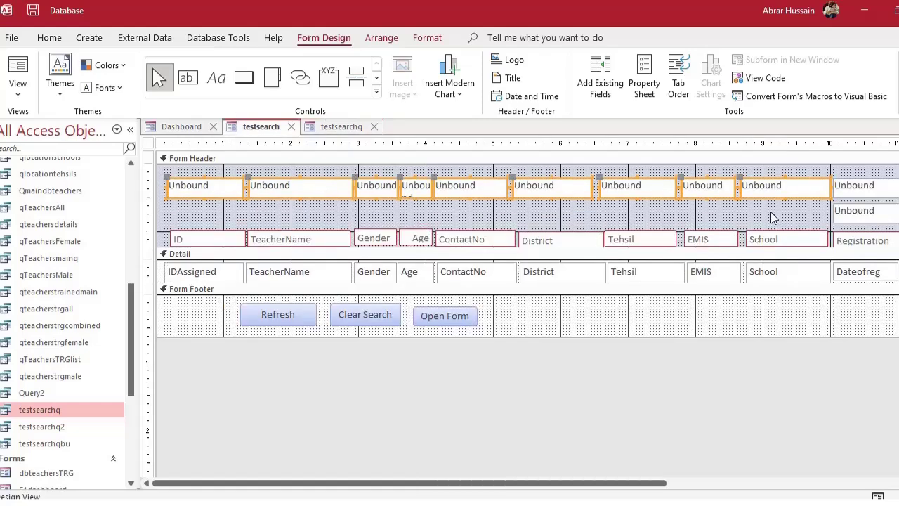
{"action": "left_click", "coordinate": [869, 181]}
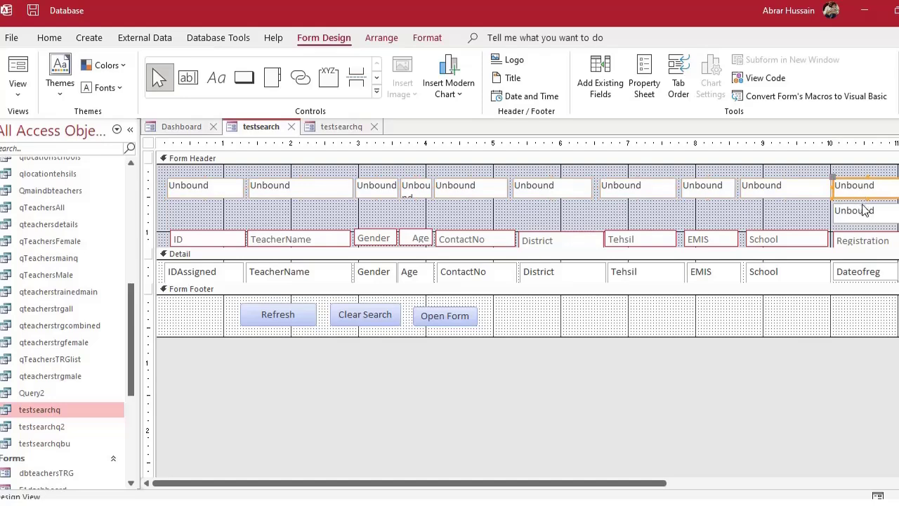
{"action": "left_click", "coordinate": [866, 209]}
{"action": "scroll", "coordinate": [634, 385], "scroll_direction": "right", "scroll_amount": 3}
{"action": "left_click", "coordinate": [723, 182]}
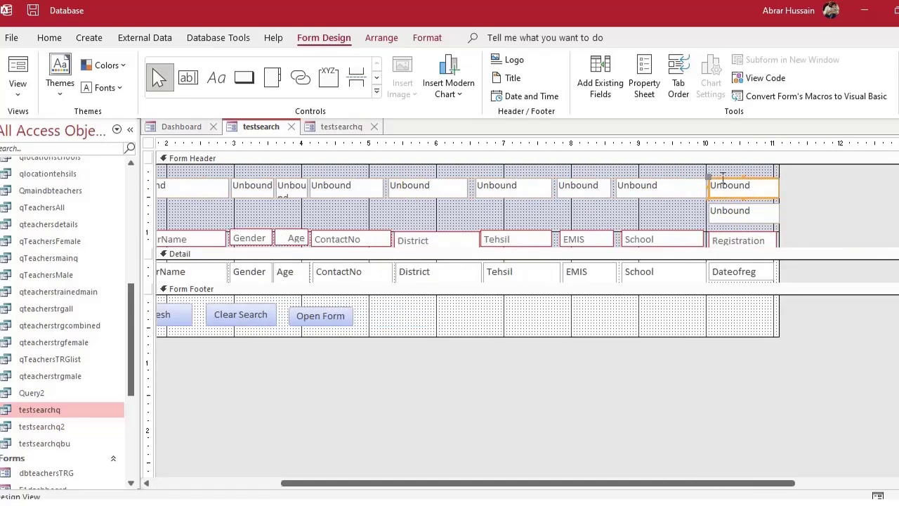
{"action": "double_click", "coordinate": [723, 182]}
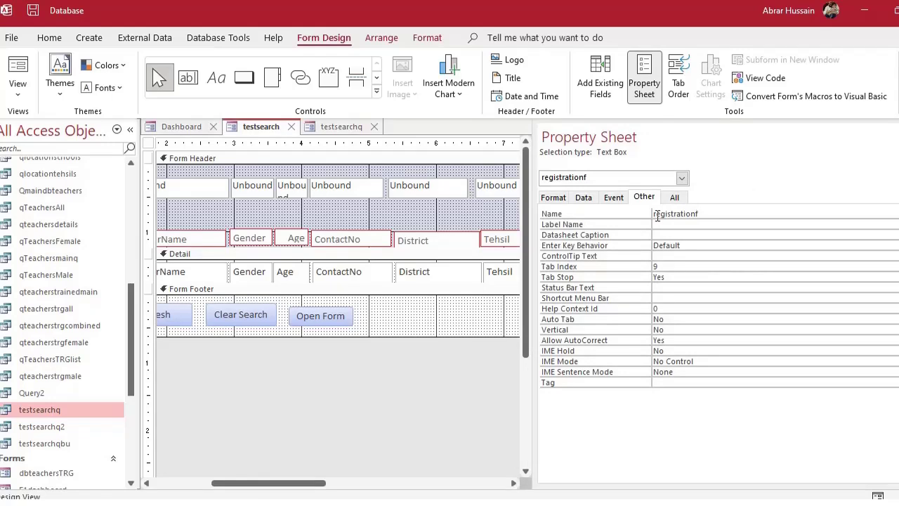
{"action": "left_click", "coordinate": [703, 215]}
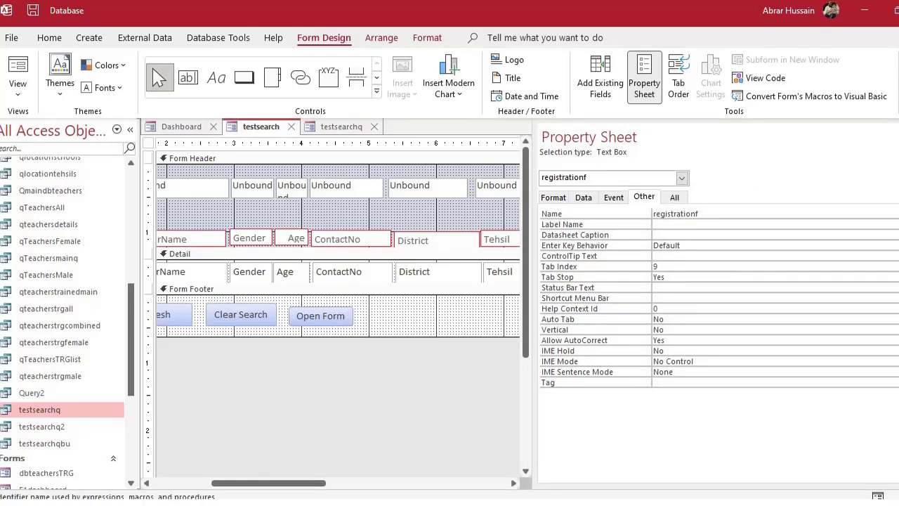
{"action": "key", "text": "F4"}
Step: Make the lower of the two Registration search boxes in the testsearch header slightly taller
{"action": "left_click", "coordinate": [746, 210]}
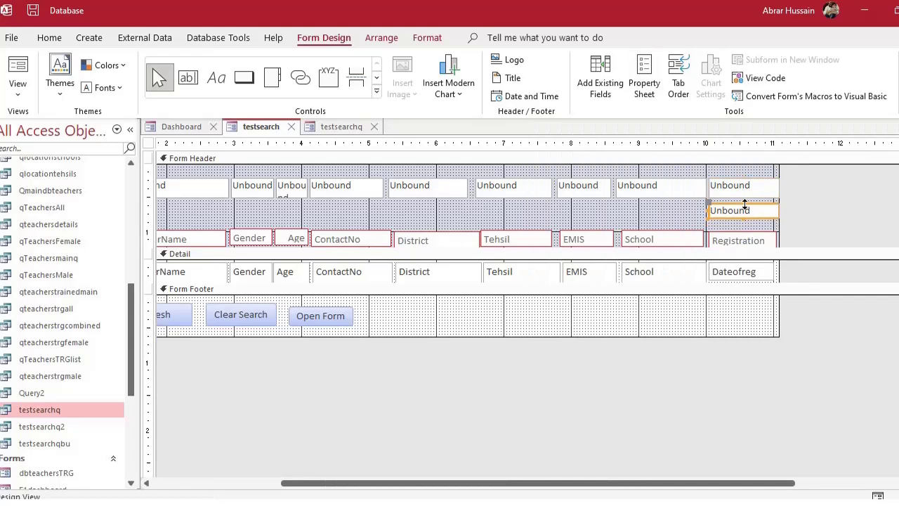
{"action": "left_click_drag", "start_coordinate": [743, 218], "coordinate": [754, 233]}
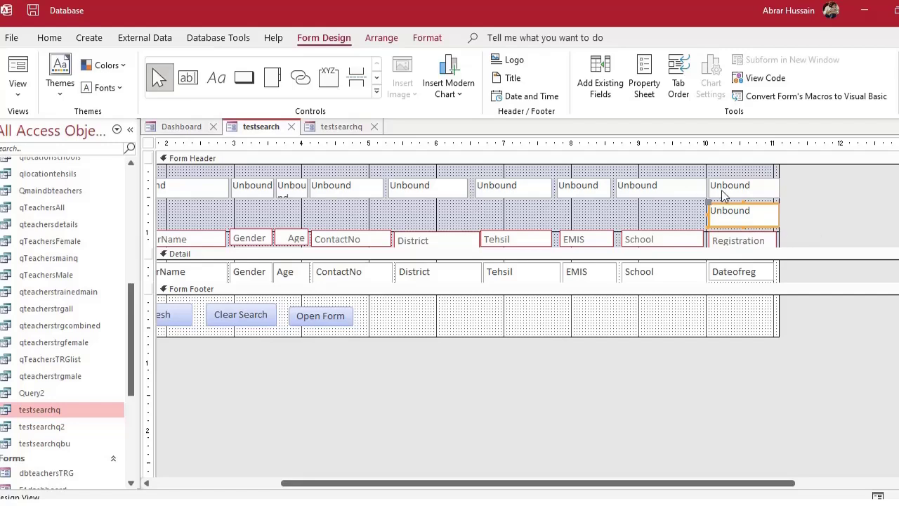
{"action": "left_click", "coordinate": [851, 209]}
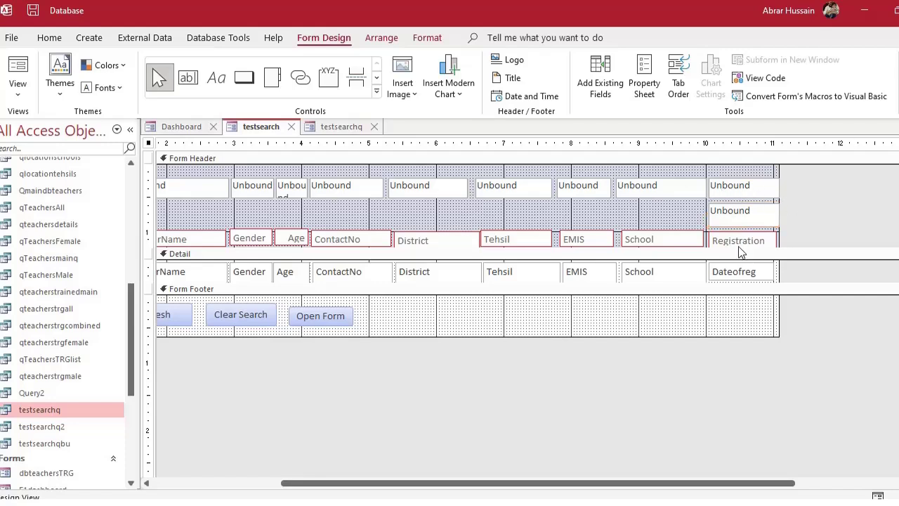
{"action": "left_click", "coordinate": [727, 190]}
{"action": "key", "text": "Tab"}
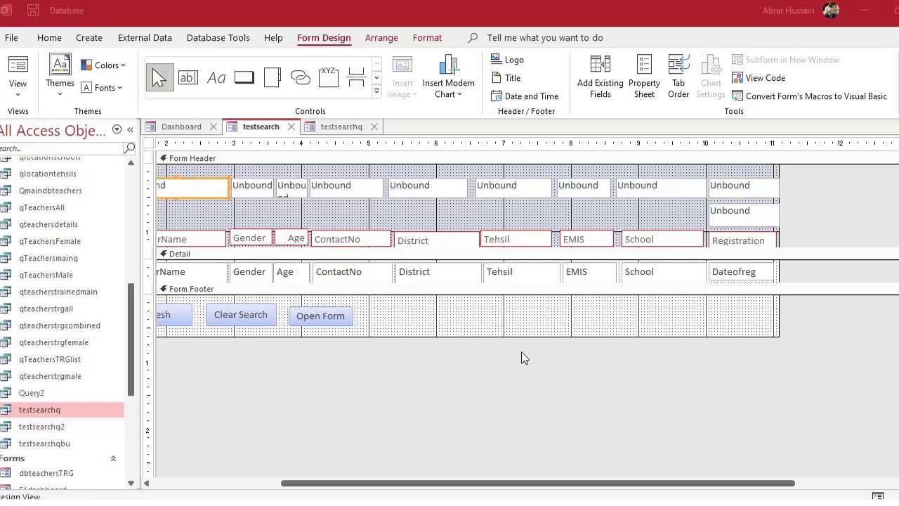
Step: Switch to Word, select the first Like expression with the FormName and Textboxname placeholders, and compare it with the testsearch form in Access
{"action": "key", "text": "alt+Tab"}
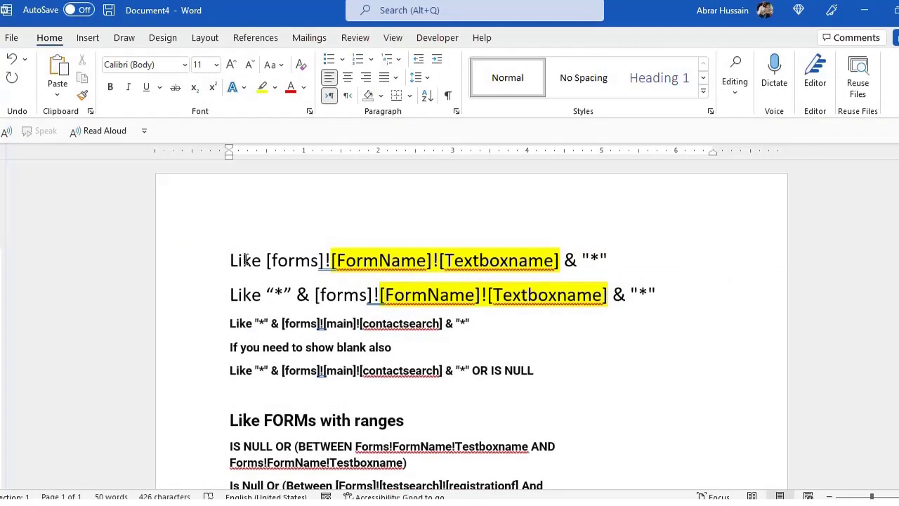
{"action": "key", "text": "End"}
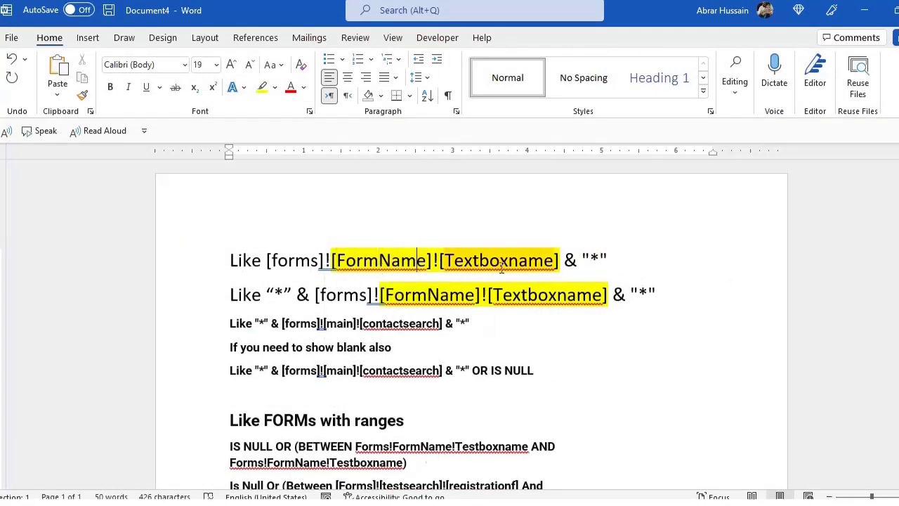
{"action": "left_click_drag", "start_coordinate": [608, 261], "coordinate": [239, 236]}
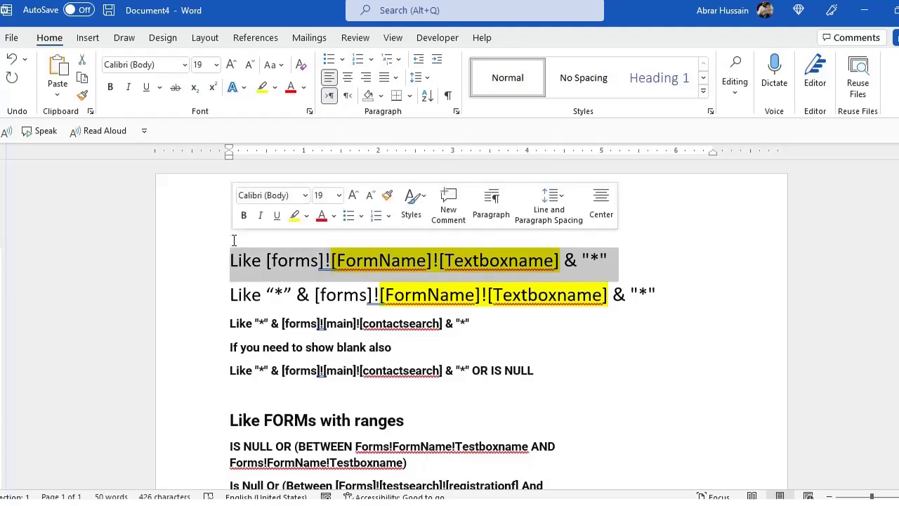
{"action": "key", "text": "alt+Tab"}
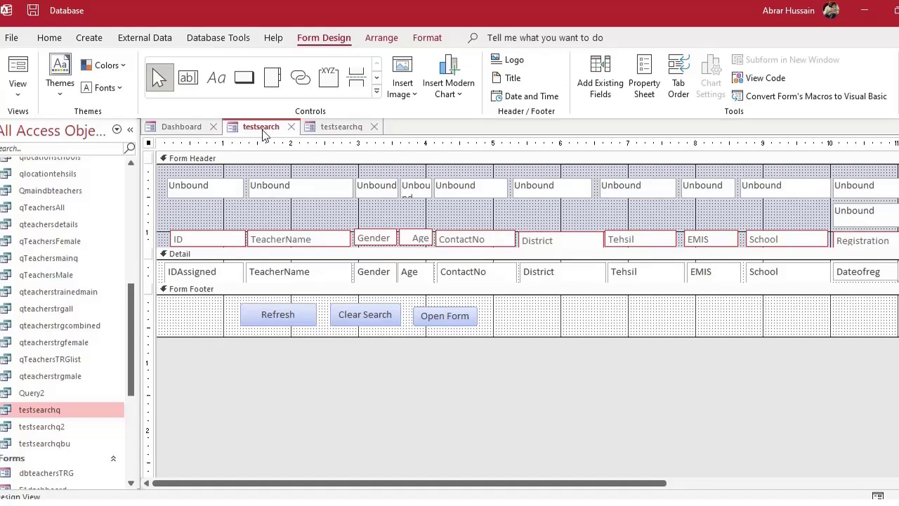
{"action": "key", "text": "alt+Tab"}
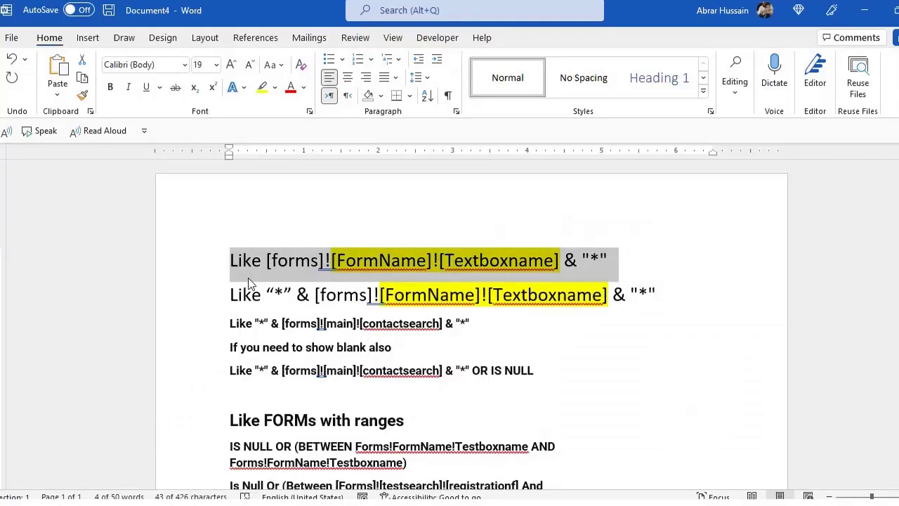
Step: Capitalize forms as Forms in the first Like expression of the Word document
{"action": "left_click", "coordinate": [251, 262]}
{"action": "left_click", "coordinate": [289, 260]}
{"action": "key", "text": "Left"}
{"action": "key", "text": "BackSpace"}
{"action": "type", "text": "F"}
{"action": "key", "text": "Right"}
{"action": "key", "text": "Right"}
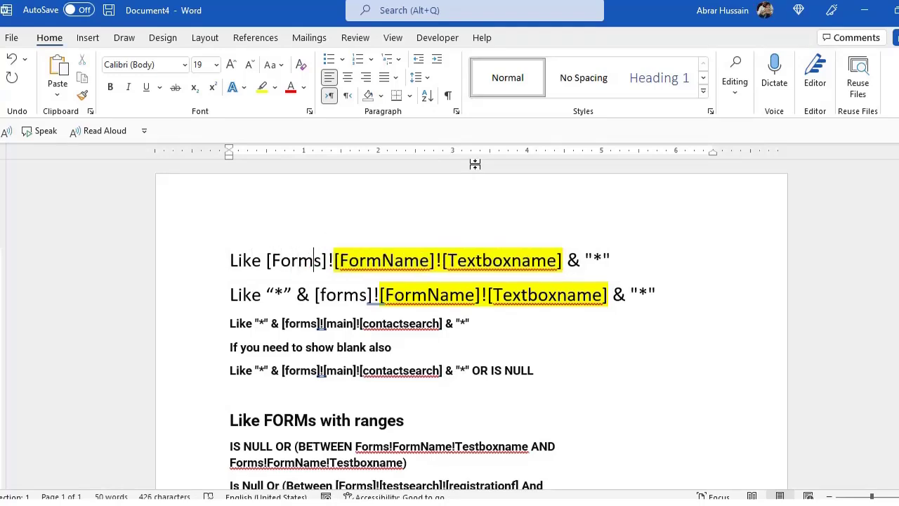
Step: Select the FormName placeholder in the first Like expression and check the form's name in Access before returning to Word
{"action": "key", "text": "shift+Right"}
{"action": "key", "text": "Right"}
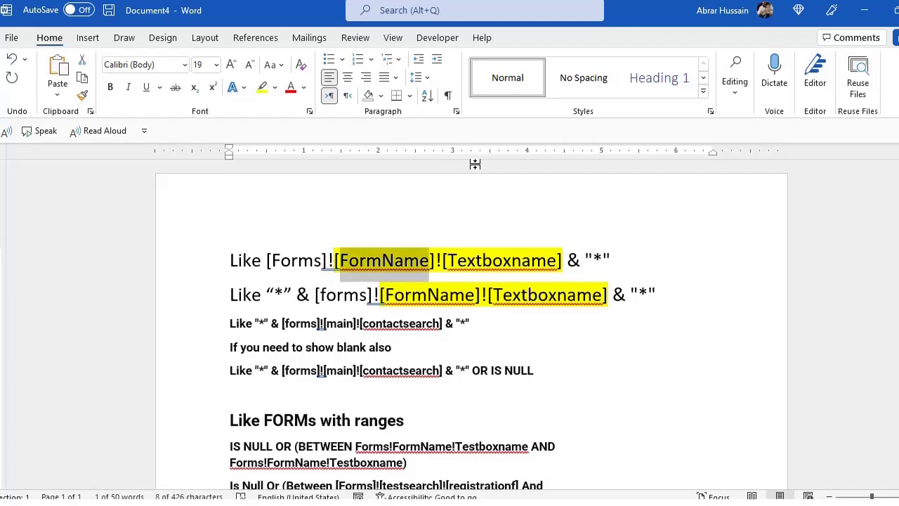
{"action": "key", "text": "alt+Tab"}
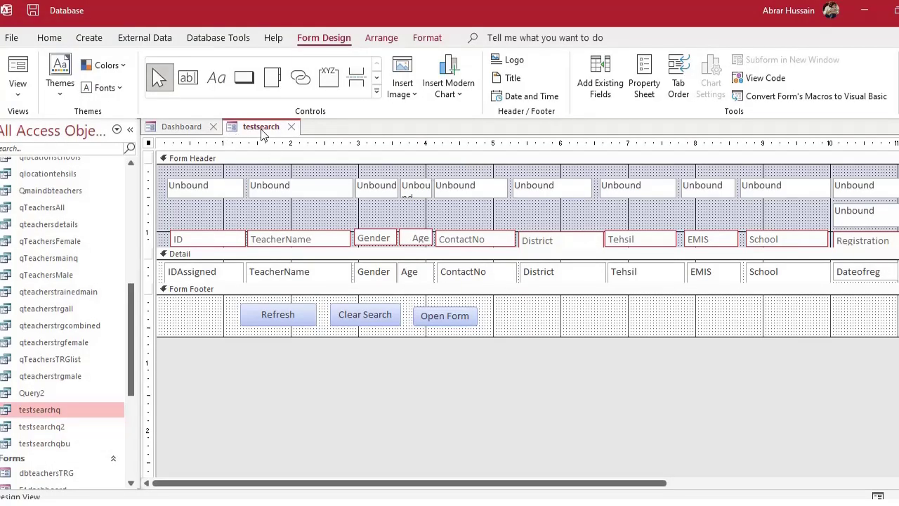
{"action": "key", "text": "alt+Tab"}
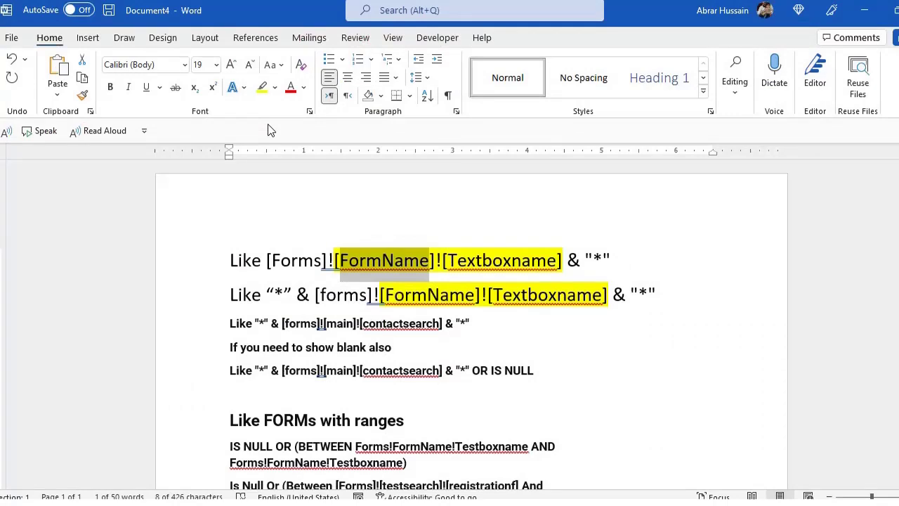
Step: Select the Textboxname placeholder in the first Like expression and check the ID search box's name on the testsearch form in Access
{"action": "key", "text": "Right"}
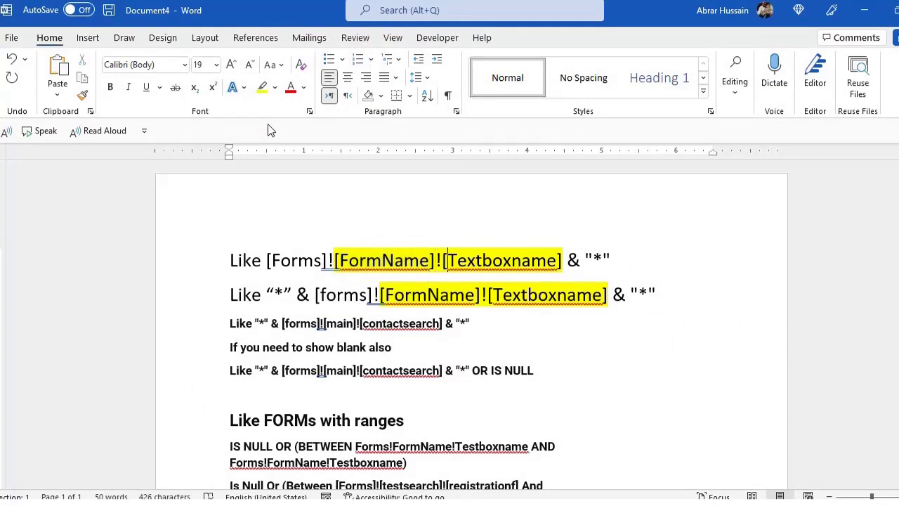
{"action": "key", "text": "ctrl+shift+Right"}
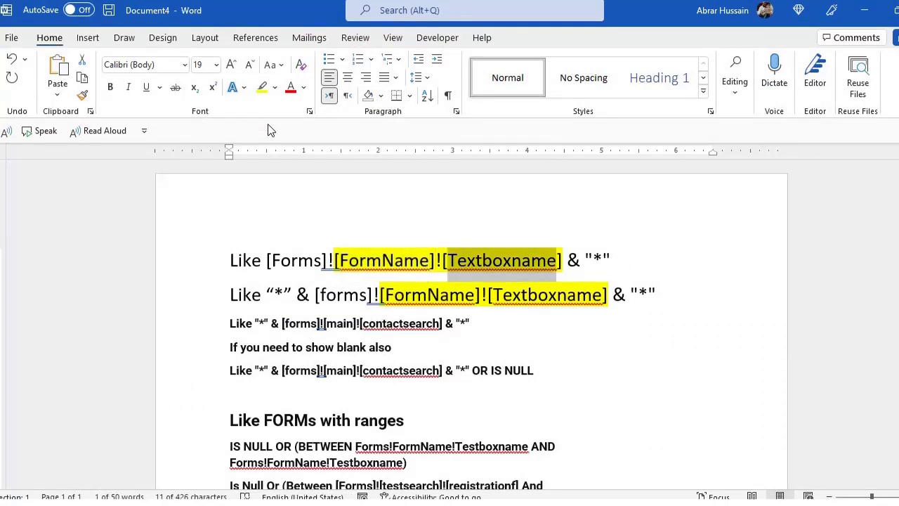
{"action": "key", "text": "alt+Tab"}
{"action": "left_click", "coordinate": [207, 188]}
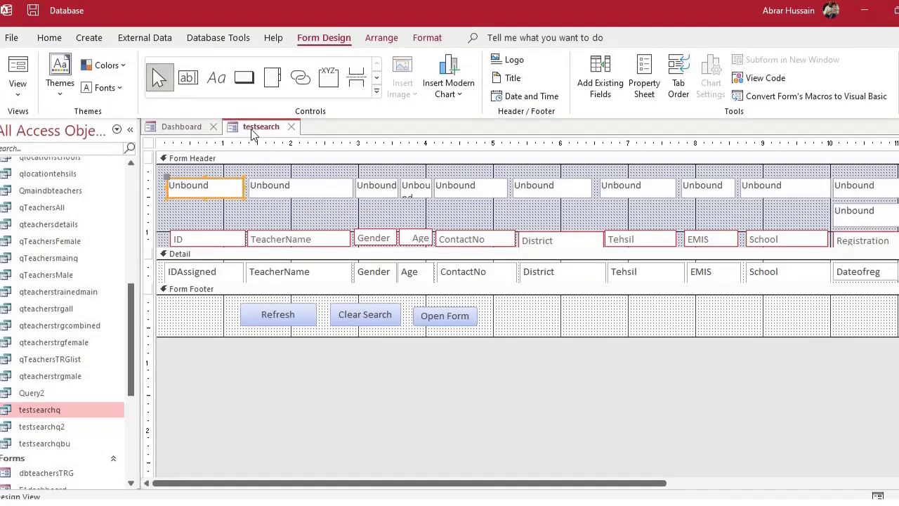
{"action": "double_click", "coordinate": [210, 183]}
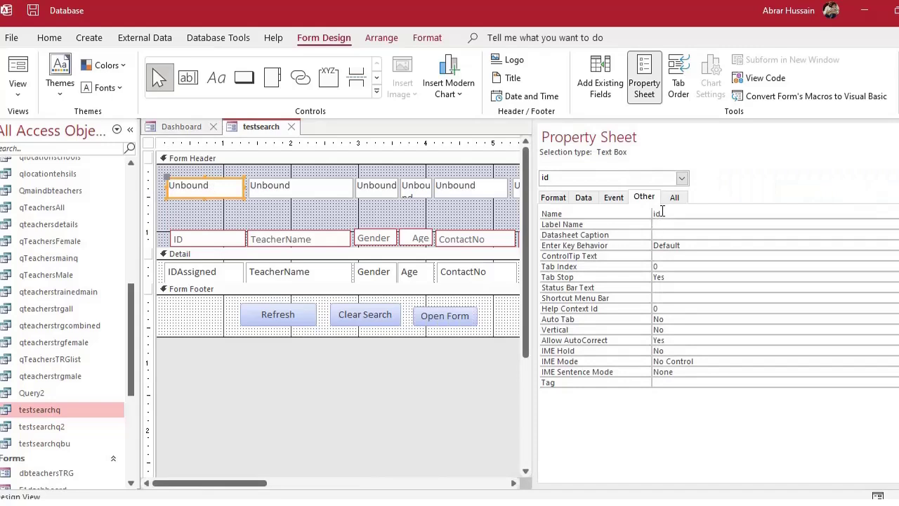
{"action": "left_click", "coordinate": [629, 213]}
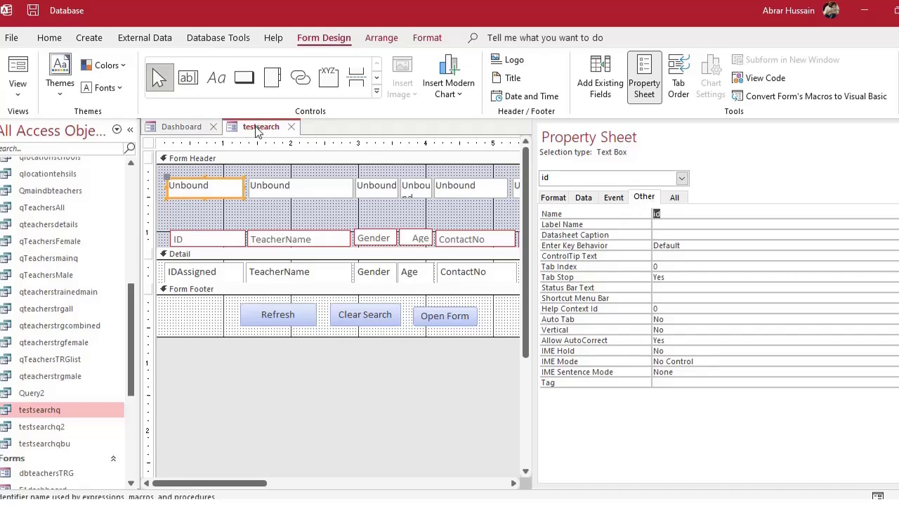
{"action": "key", "text": "F4"}
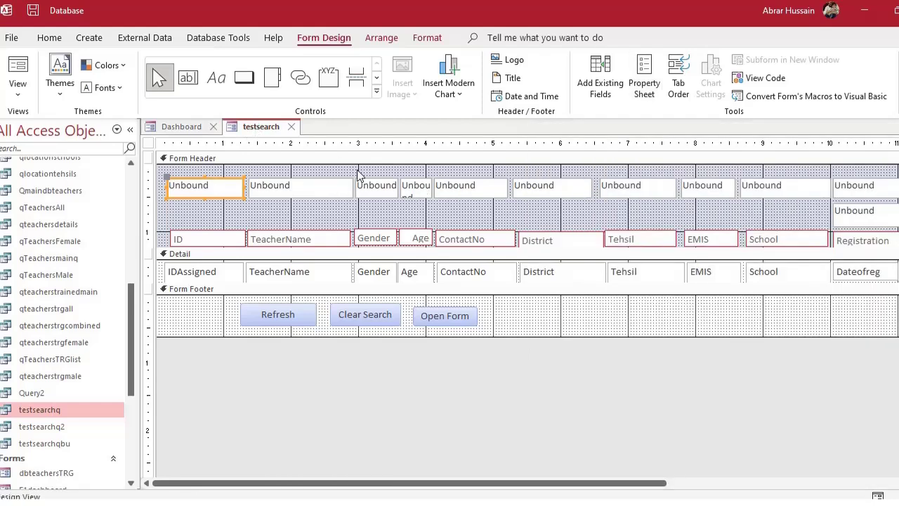
Step: Open the testsearchq query in Design View, and in Word select the FormName and Textboxname placeholders of the first Like expression
{"action": "double_click", "coordinate": [56, 413]}
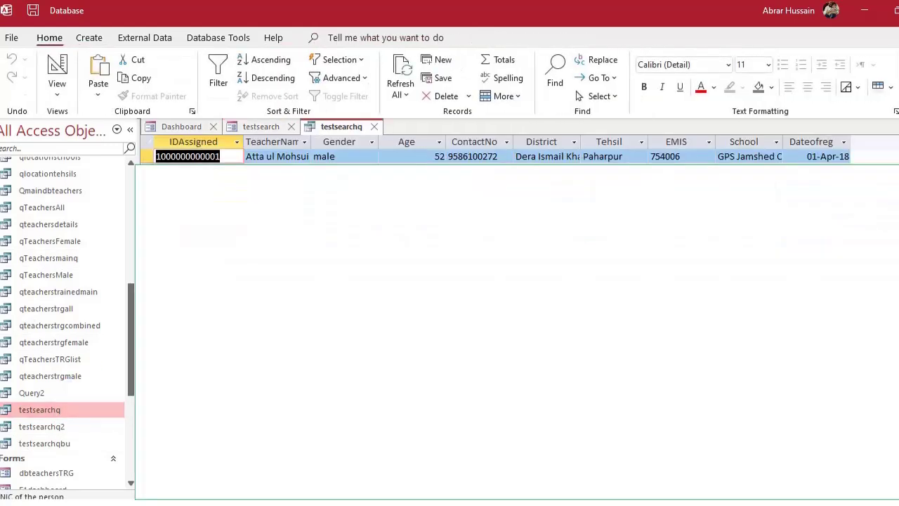
{"action": "left_click", "coordinate": [57, 84]}
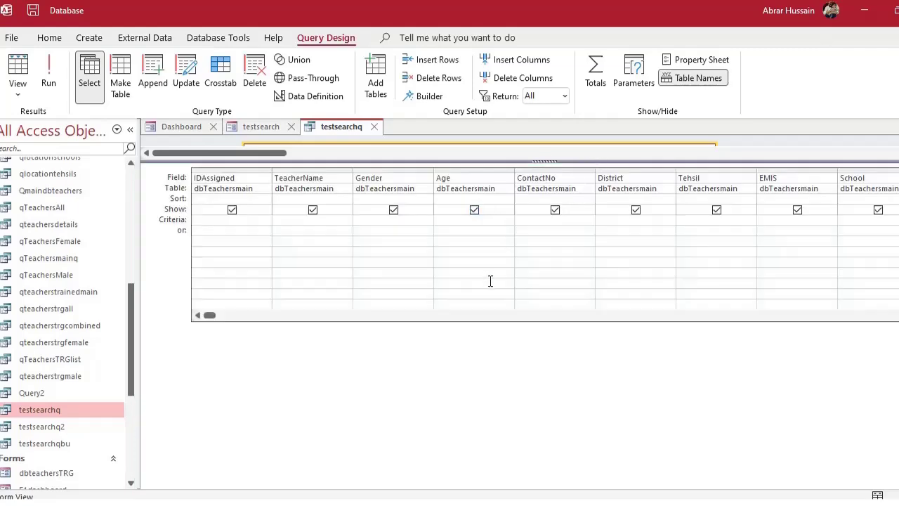
{"action": "key", "text": "alt+Tab"}
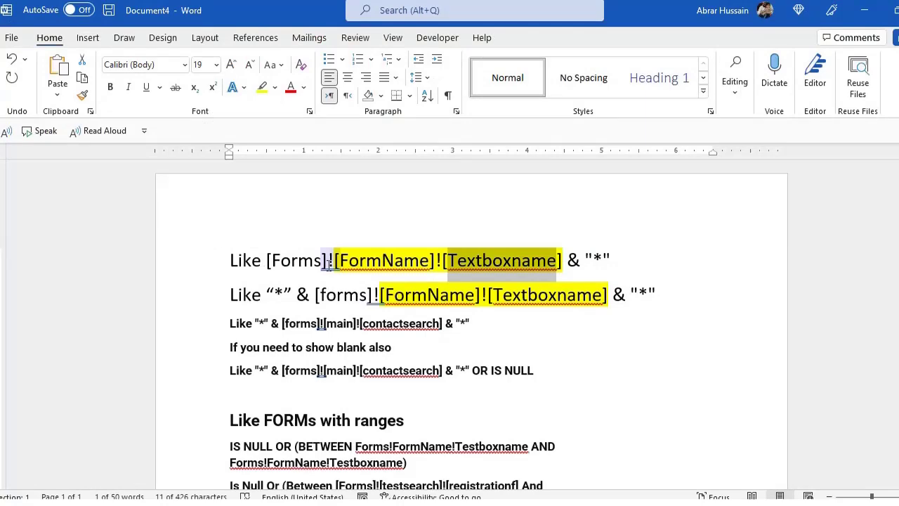
{"action": "left_click_drag", "start_coordinate": [344, 260], "coordinate": [560, 260]}
Step: Return to Access and check the names of the ID, TeacherName and Gender search boxes on the testsearch form
{"action": "key", "text": "alt+Tab"}
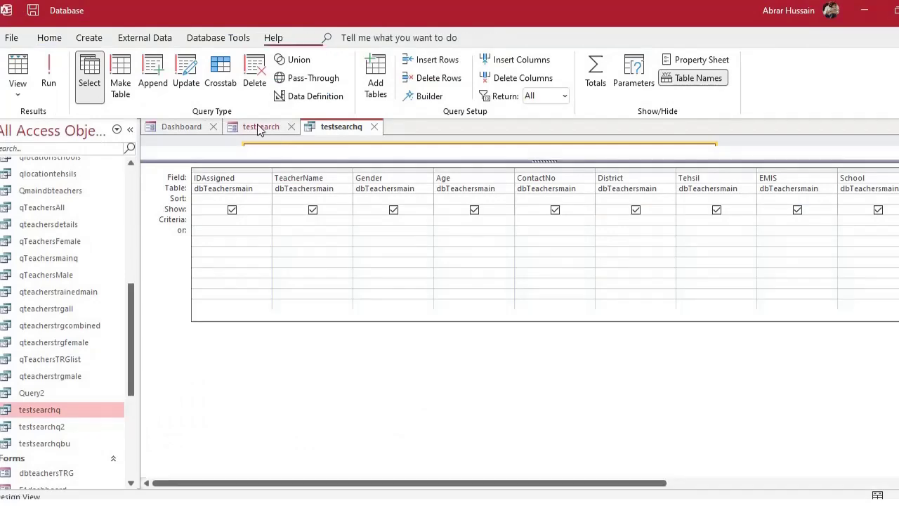
{"action": "left_click", "coordinate": [260, 129]}
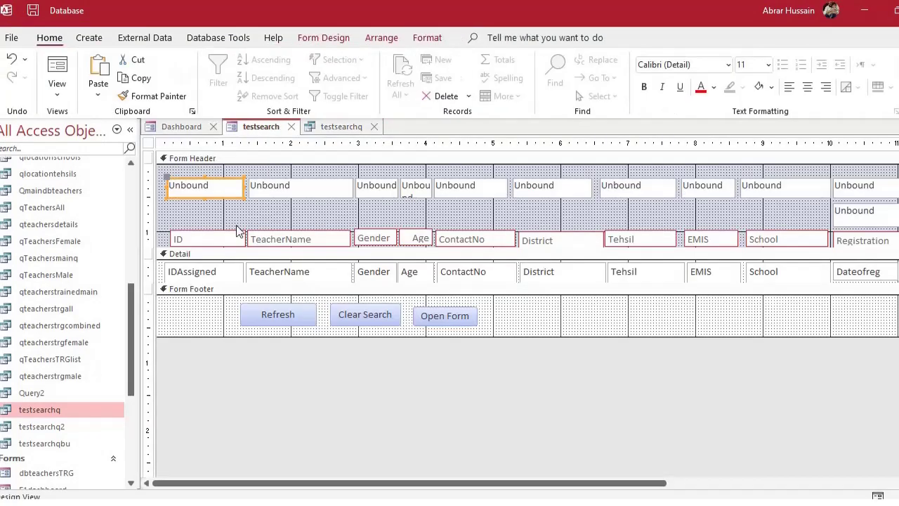
{"action": "double_click", "coordinate": [213, 179]}
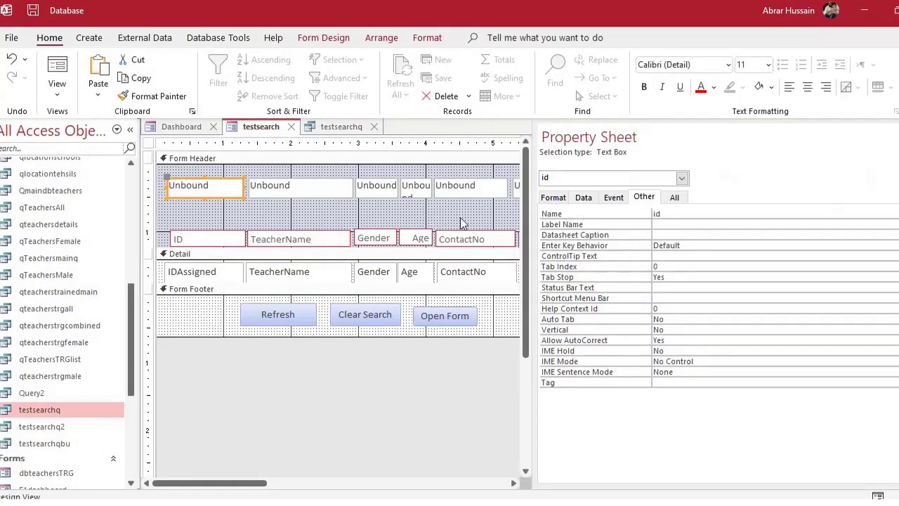
{"action": "left_click", "coordinate": [312, 184]}
{"action": "left_click", "coordinate": [626, 212]}
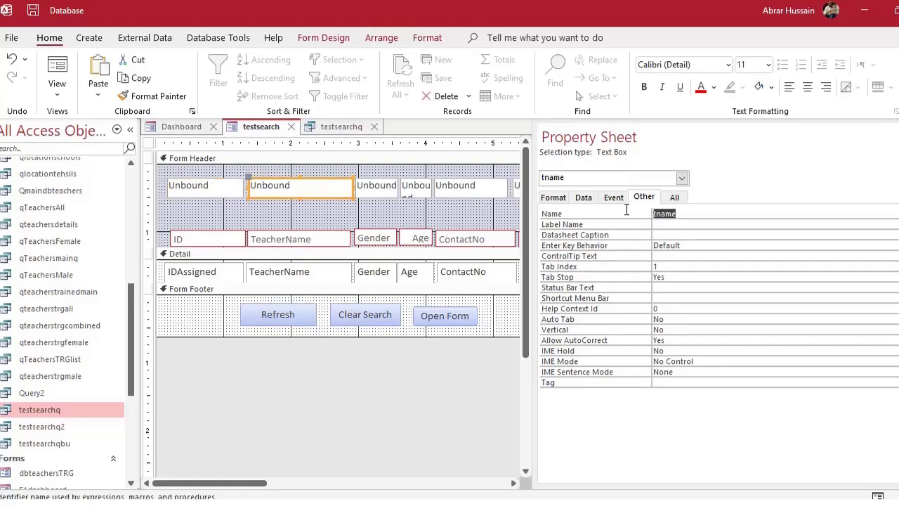
{"action": "left_click", "coordinate": [385, 184]}
{"action": "left_click", "coordinate": [700, 211]}
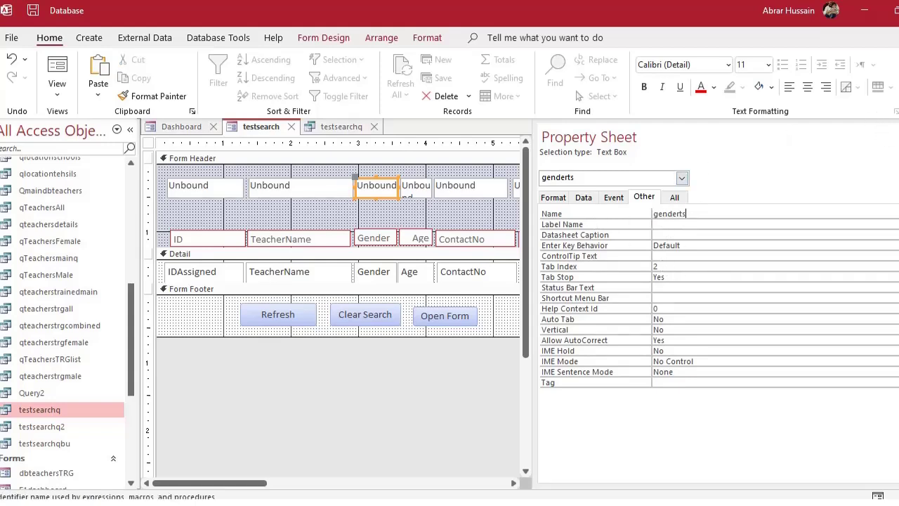
{"action": "key", "text": "F4"}
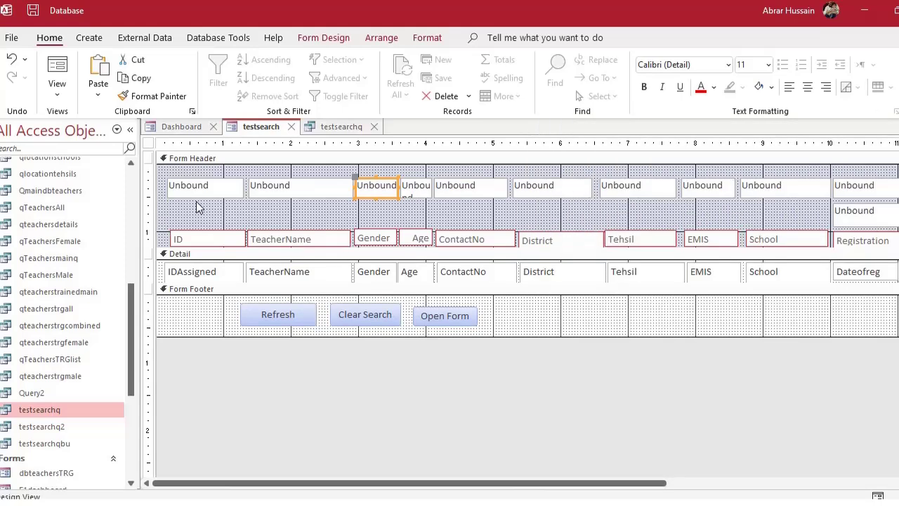
Step: Preview the testsearch form in Form View and return it to Design View
{"action": "left_click", "coordinate": [196, 198]}
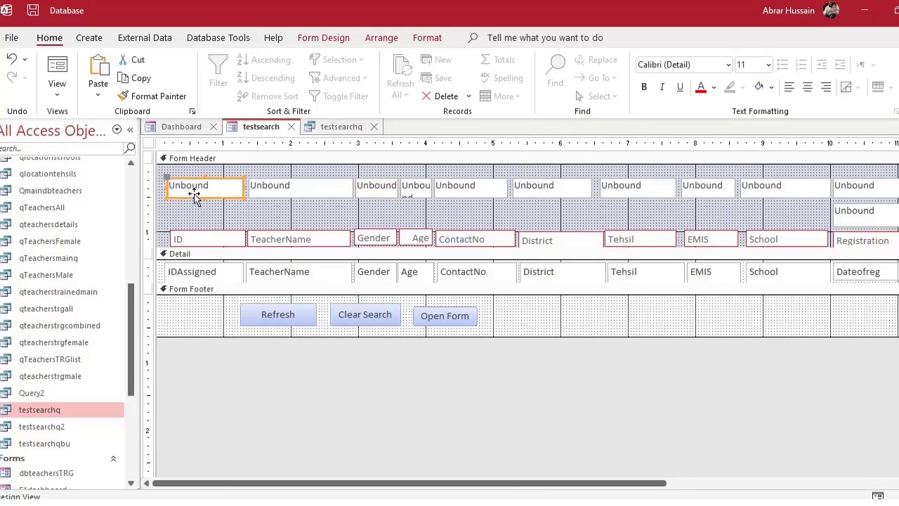
{"action": "left_click", "coordinate": [57, 90]}
{"action": "left_click", "coordinate": [62, 75]}
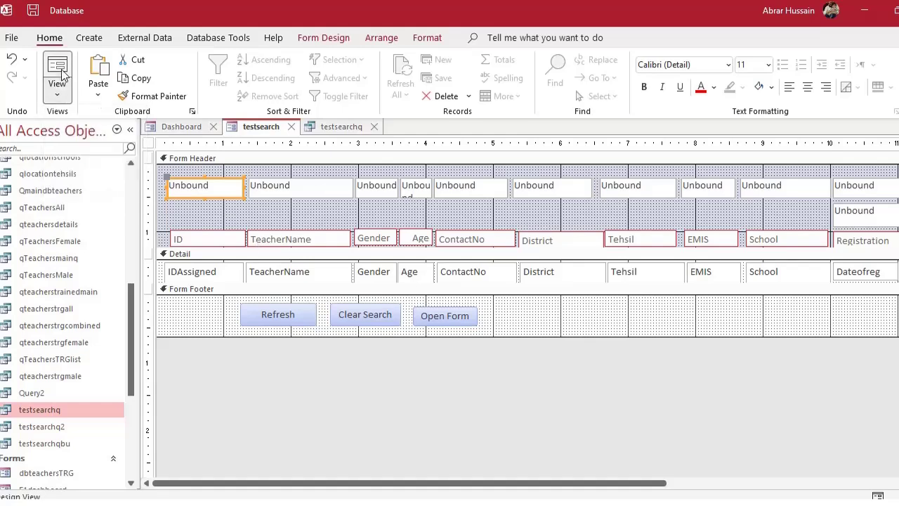
{"action": "left_click", "coordinate": [61, 76]}
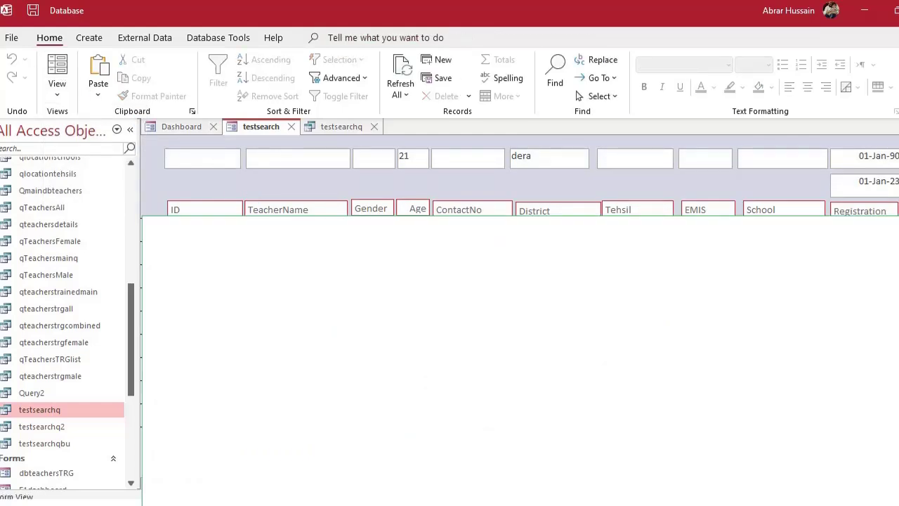
{"action": "left_click", "coordinate": [57, 91]}
{"action": "left_click", "coordinate": [96, 191]}
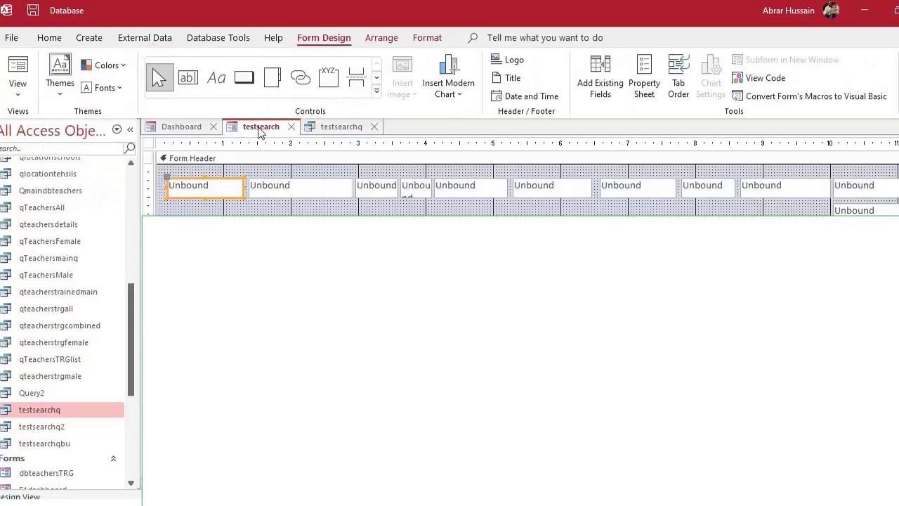
Step: Begin the IDAssigned criterion of the testsearchq query in the Zoom window with Like "*" & Forms!
{"action": "left_click", "coordinate": [342, 127]}
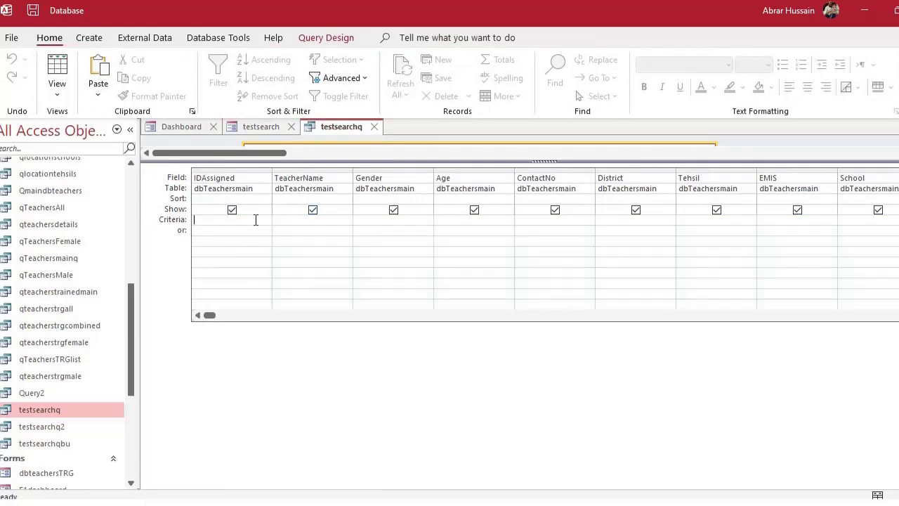
{"action": "key", "text": "shift+F2"}
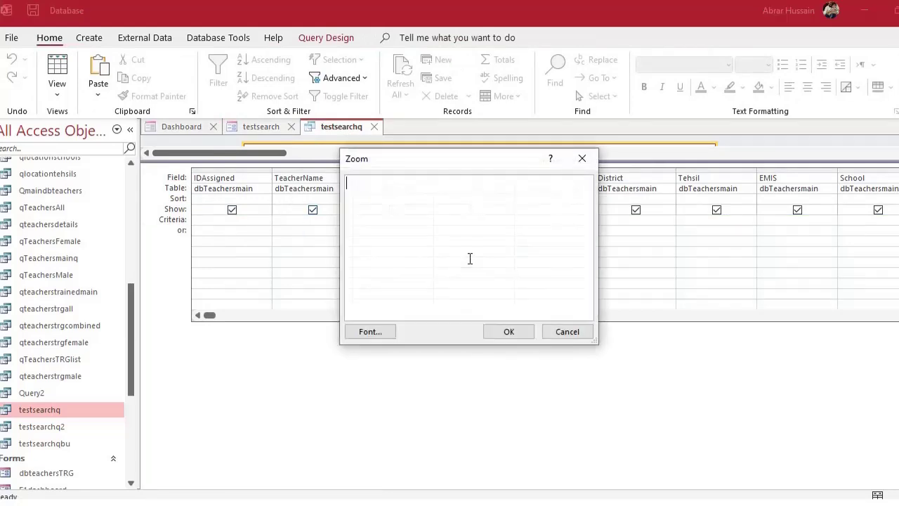
{"action": "type", "text": "Like \"*\""}
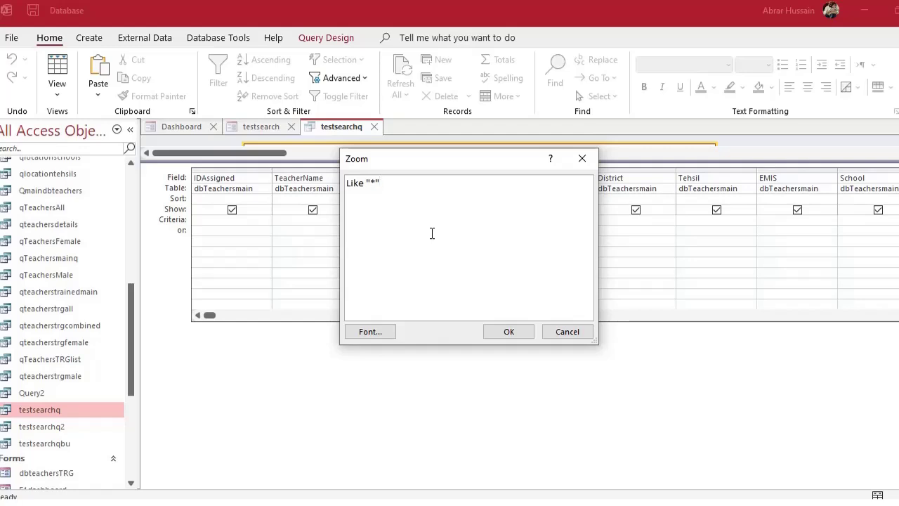
{"action": "type", "text": " & Forms"}
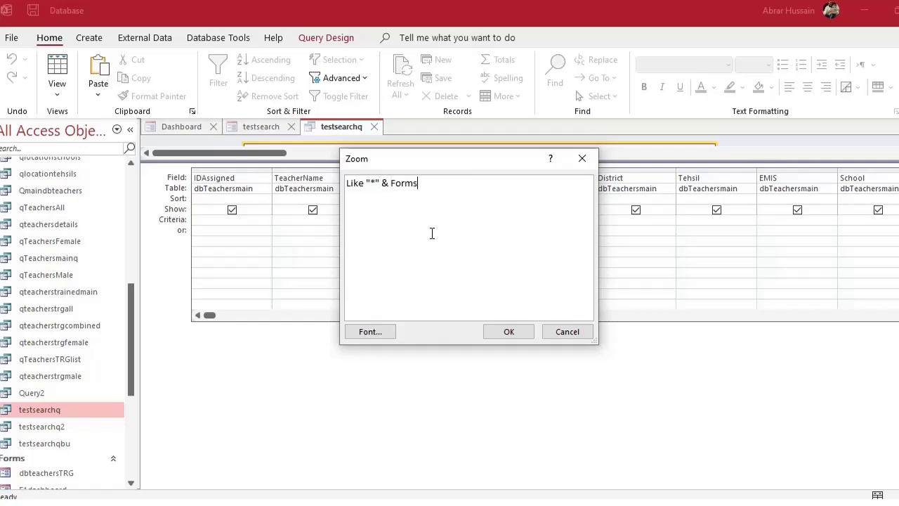
{"action": "type", "text": "!"}
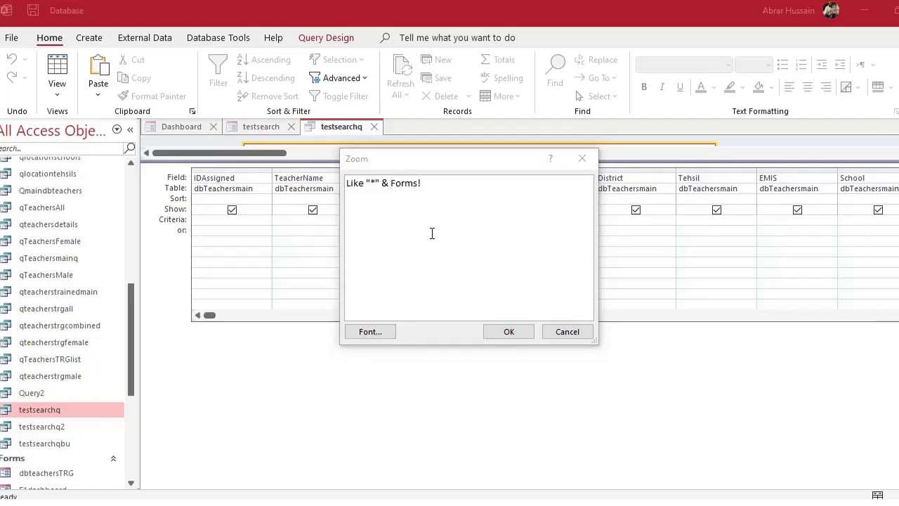
Step: Review the form name and text box name parts of the first Like expression in Word, and return to the Access criterion
{"action": "key", "text": "alt+Tab"}
{"action": "key", "text": "Left"}
{"action": "key", "text": "Left"}
{"action": "key", "text": "Left"}
{"action": "key", "text": "Left"}
{"action": "key", "text": "Left"}
{"action": "key", "text": "Left"}
{"action": "key", "text": "Left"}
{"action": "key", "text": "Left"}
{"action": "key", "text": "Left"}
{"action": "key", "text": "Left"}
{"action": "key", "text": "Left"}
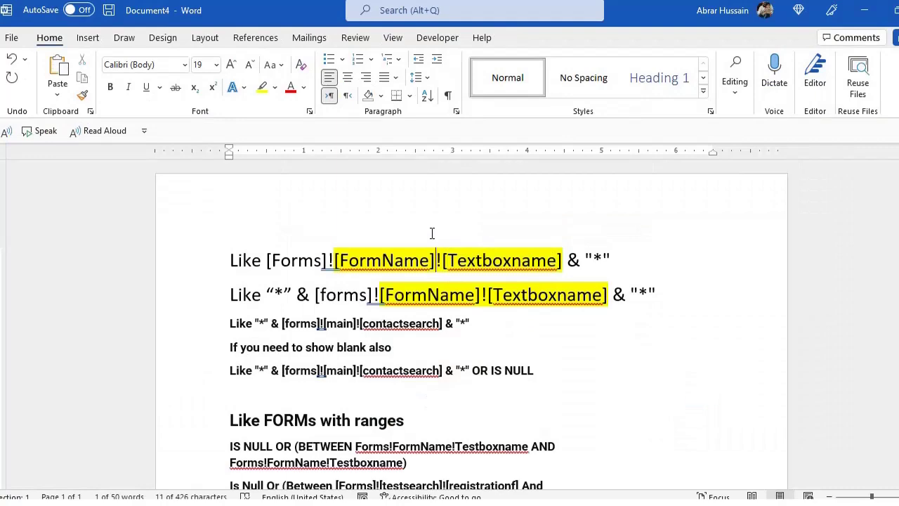
{"action": "key", "text": "Right"}
{"action": "key", "text": "Right"}
{"action": "key", "text": "Right"}
{"action": "key", "text": "Right"}
{"action": "key", "text": "Right"}
{"action": "key", "text": "Right"}
{"action": "key", "text": "Right"}
{"action": "key", "text": "alt+Tab"}
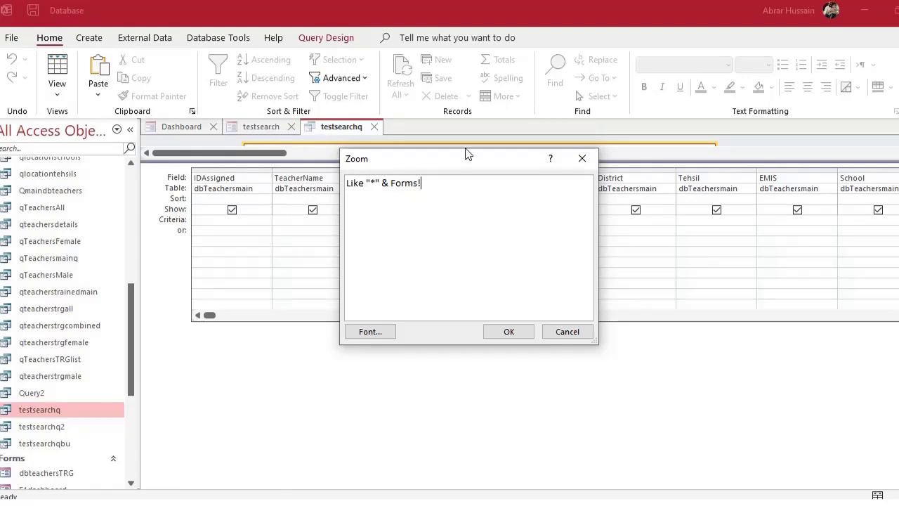
Step: Complete the IDAssigned criterion as Like "*" & Forms!testearch!id and confirm it
{"action": "type", "text": "testearch!"}
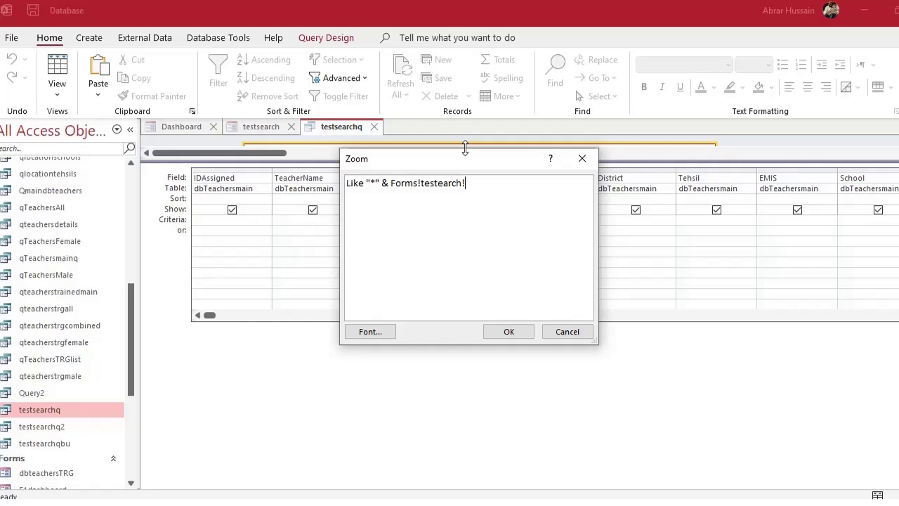
{"action": "key", "text": "ctrl+shift+Left"}
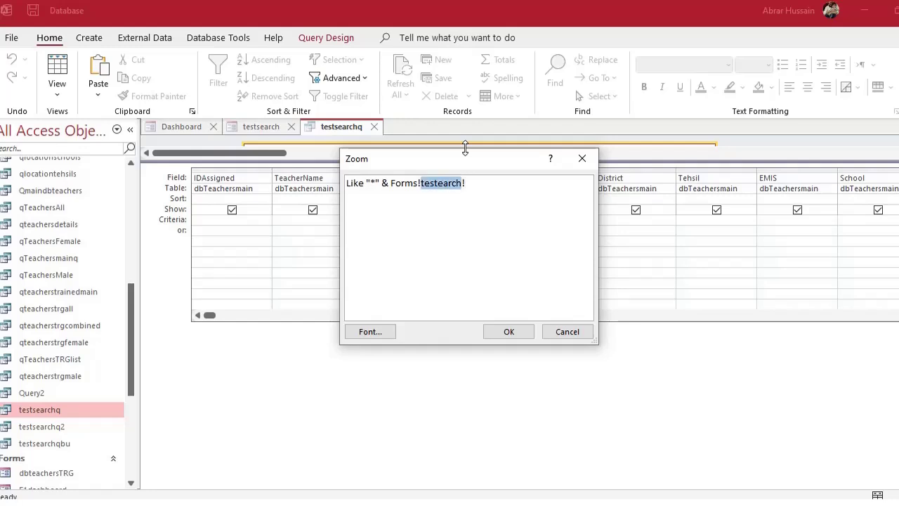
{"action": "key", "text": "Left"}
{"action": "key", "text": "Left"}
{"action": "key", "text": "ctrl+shift+Left"}
{"action": "key", "text": "End"}
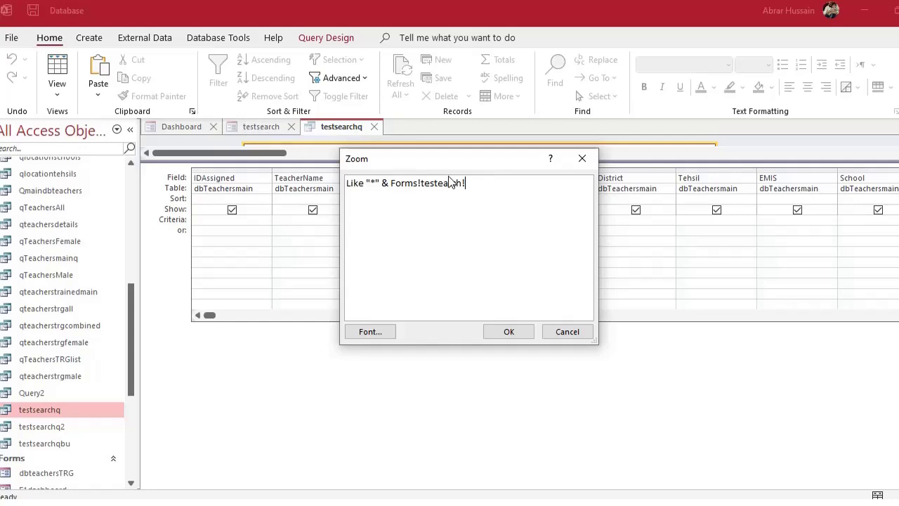
{"action": "type", "text": "id"}
{"action": "left_click", "coordinate": [494, 333]}
{"action": "left_click", "coordinate": [494, 333]}
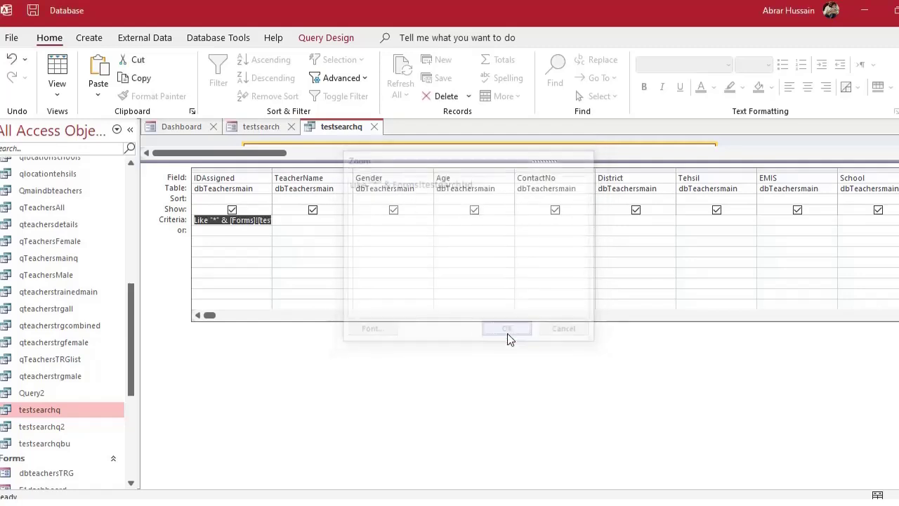
Step: Widen the IDAssigned column to fit its criterion and inspect the full expression in the Zoom window
{"action": "left_click", "coordinate": [252, 257]}
{"action": "left_click_drag", "start_coordinate": [272, 173], "coordinate": [441, 173]}
{"action": "left_click_drag", "start_coordinate": [295, 220], "coordinate": [257, 219]}
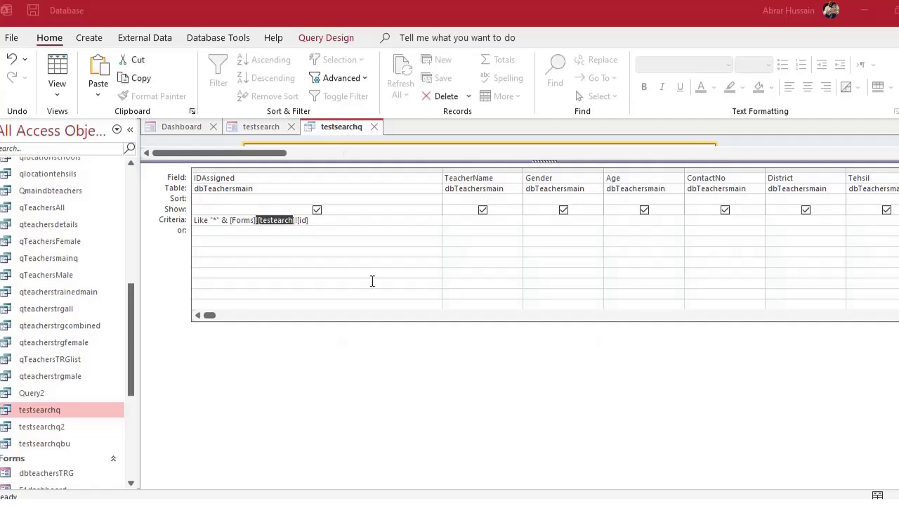
{"action": "key", "text": "shift+F2"}
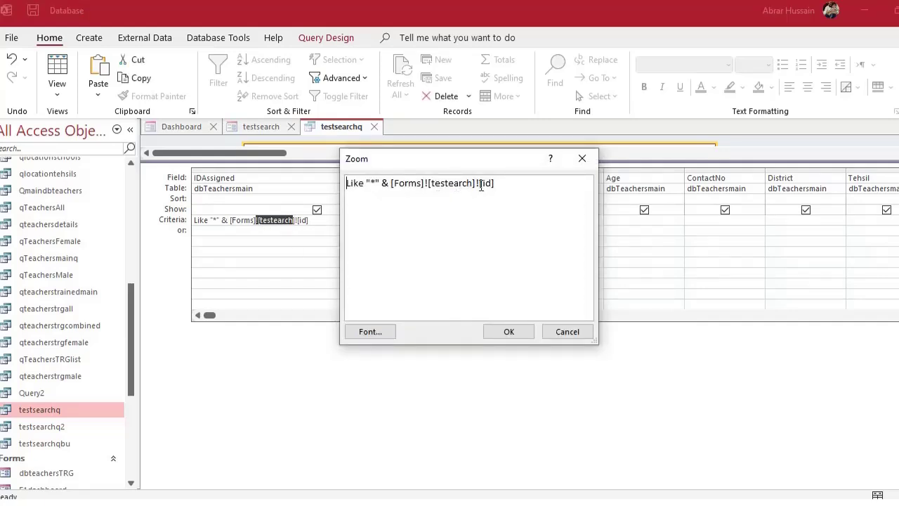
{"action": "left_click", "coordinate": [568, 332]}
Step: Compare the IDAssigned criterion in testsearchq with the search boxes on the testsearch form
{"action": "left_click", "coordinate": [246, 128]}
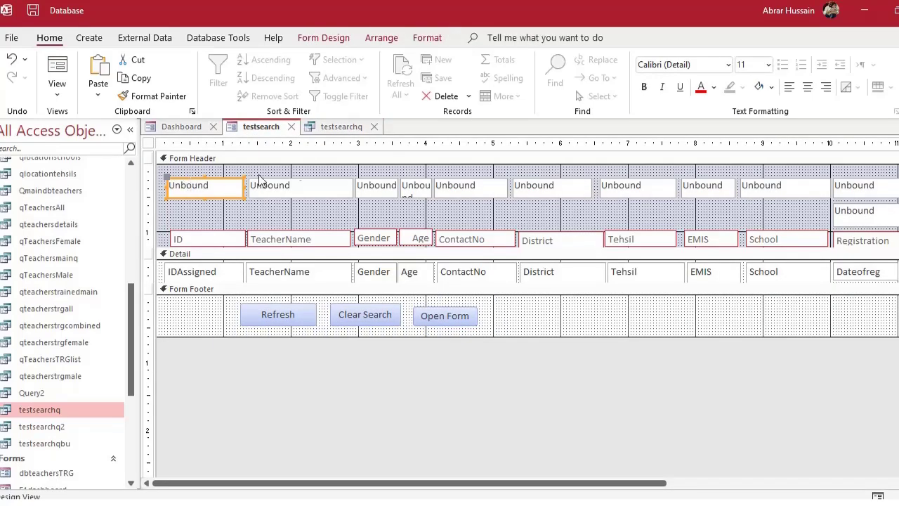
{"action": "left_click", "coordinate": [331, 126]}
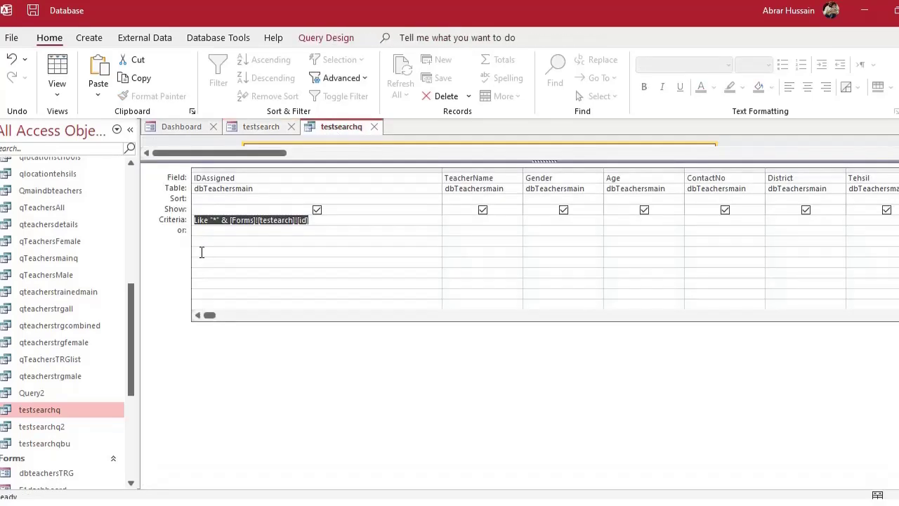
{"action": "left_click", "coordinate": [261, 128]}
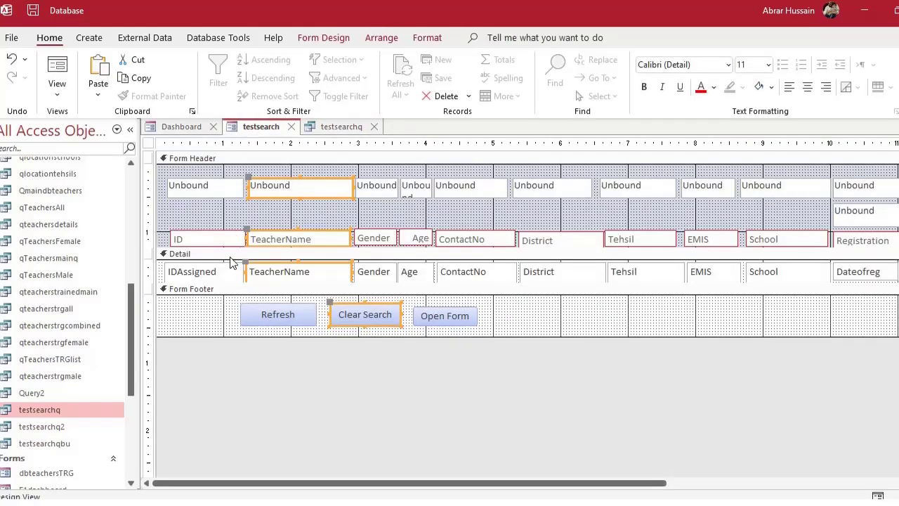
Step: Match the first search box on the testsearch form with the reference in the testsearchq IDAssigned criterion
{"action": "left_click", "coordinate": [188, 212]}
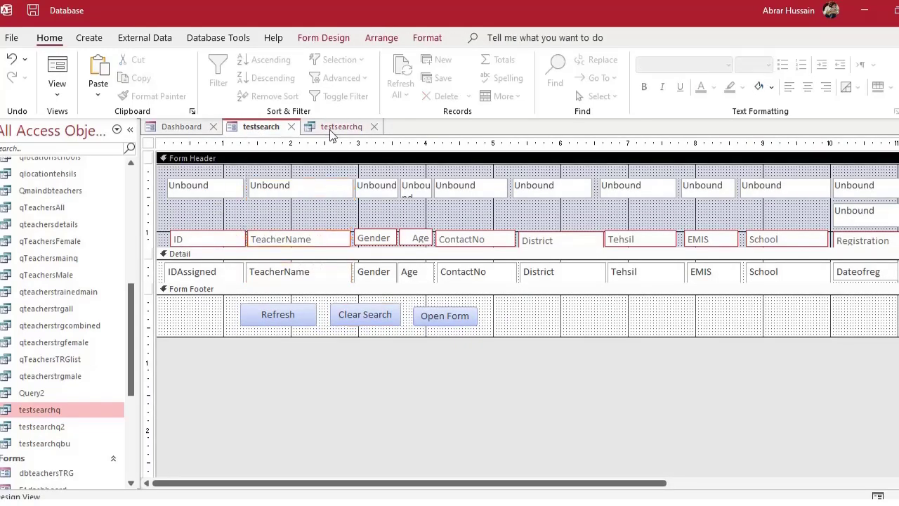
{"action": "left_click", "coordinate": [332, 128]}
{"action": "left_click", "coordinate": [255, 127]}
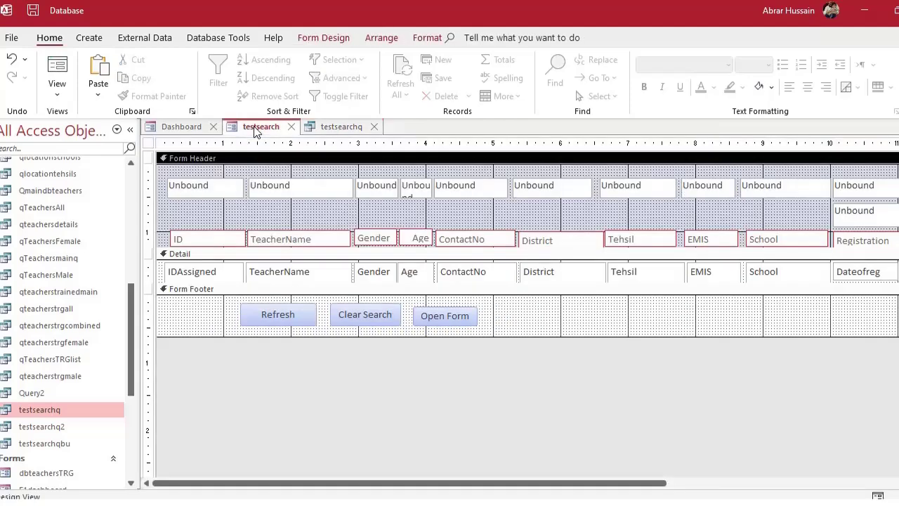
{"action": "left_click", "coordinate": [338, 128]}
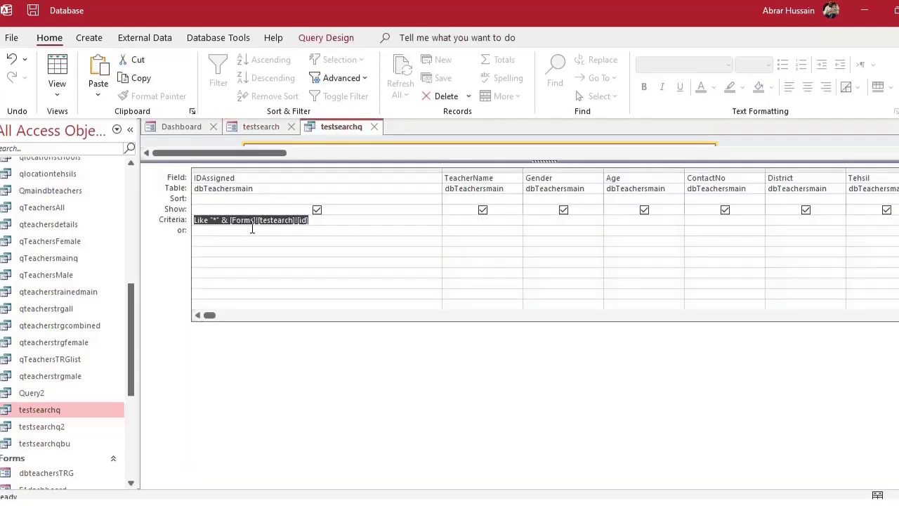
{"action": "left_click", "coordinate": [254, 130]}
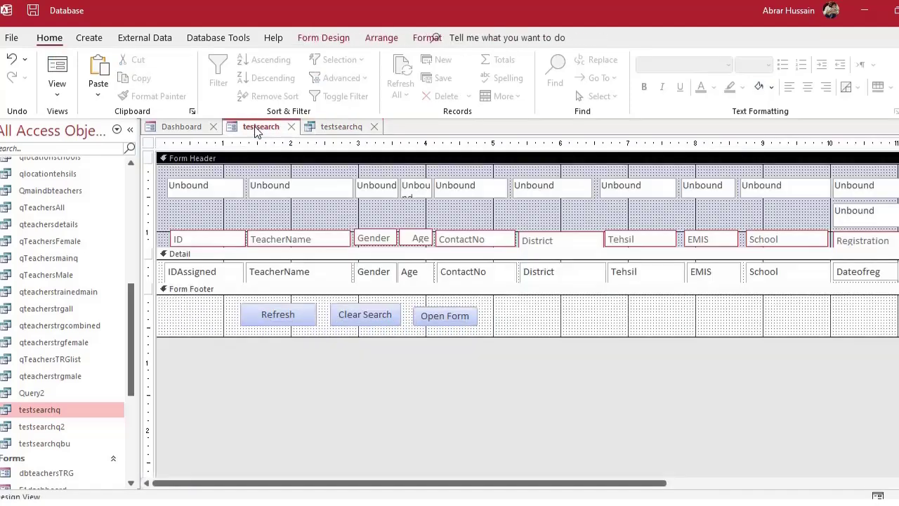
{"action": "left_click", "coordinate": [191, 194]}
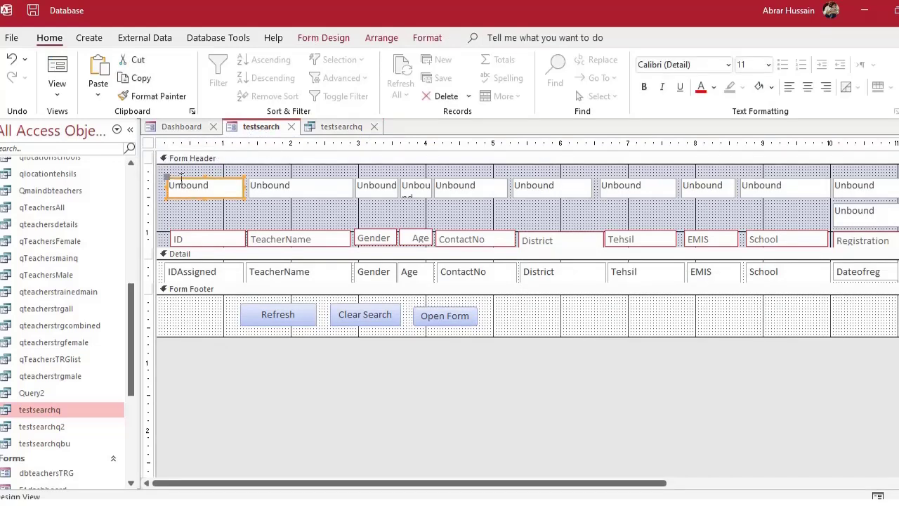
Step: Examine the leading Like "*" & part of the IDAssigned criterion in testsearchq
{"action": "key", "text": "ctrl+F6"}
{"action": "left_click", "coordinate": [221, 225]}
{"action": "left_click_drag", "start_coordinate": [229, 222], "coordinate": [194, 222]}
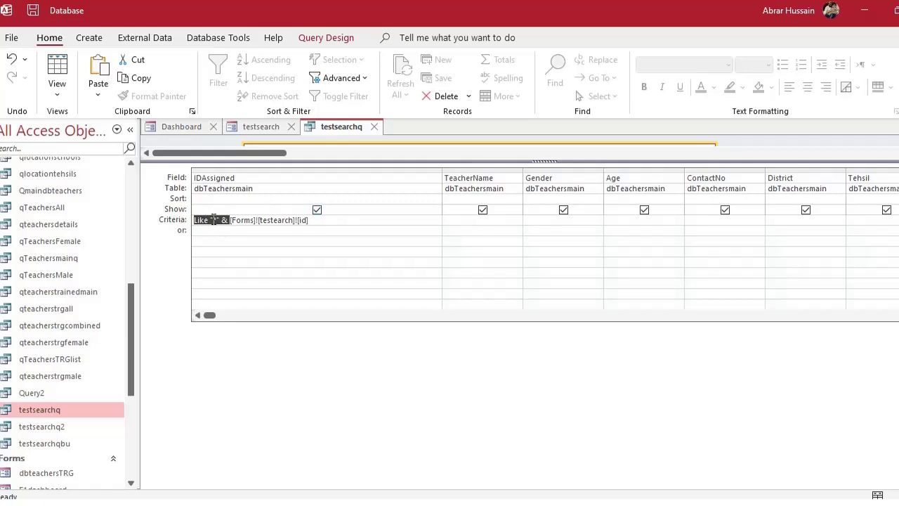
{"action": "left_click", "coordinate": [229, 223]}
{"action": "key", "text": "Left"}
{"action": "key", "text": "Left"}
{"action": "key", "text": "Left"}
{"action": "key", "text": "Left"}
{"action": "key", "text": "Left"}
{"action": "key", "text": "Left"}
{"action": "key", "text": "shift+Right"}
{"action": "key", "text": "shift+Right"}
{"action": "key", "text": "shift+Right"}
{"action": "key", "text": "shift+Right"}
{"action": "key", "text": "shift+Right"}
{"action": "key", "text": "shift+Right"}
{"action": "key", "text": "Right"}
{"action": "key", "text": "Left"}
{"action": "key", "text": "Left"}
{"action": "key", "text": "Left"}
{"action": "key", "text": "Left"}
{"action": "key", "text": "Left"}
{"action": "key", "text": "Left"}
{"action": "left_click", "coordinate": [336, 222]}
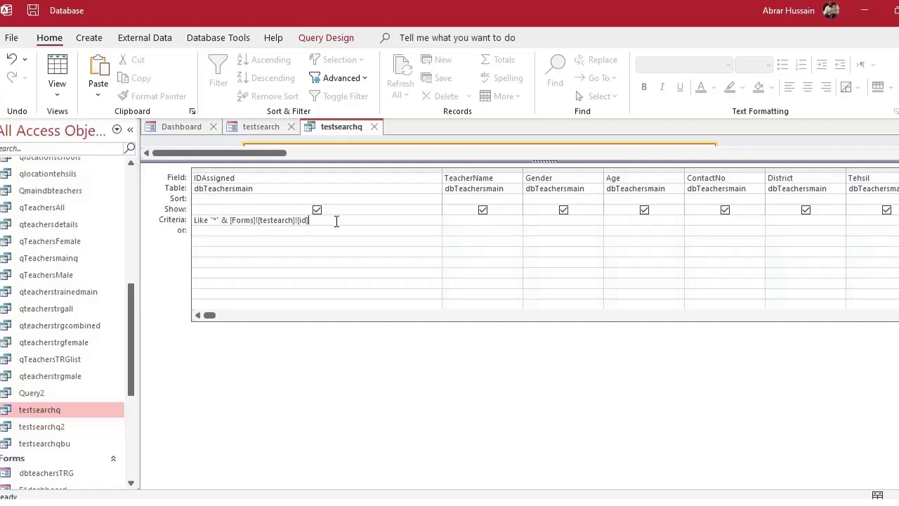
Step: Copy the trailing & "*" from the first Like expression in Word and append it to the IDAssigned criterion in Access
{"action": "key", "text": "alt+Tab"}
{"action": "left_click_drag", "start_coordinate": [567, 261], "coordinate": [612, 265]}
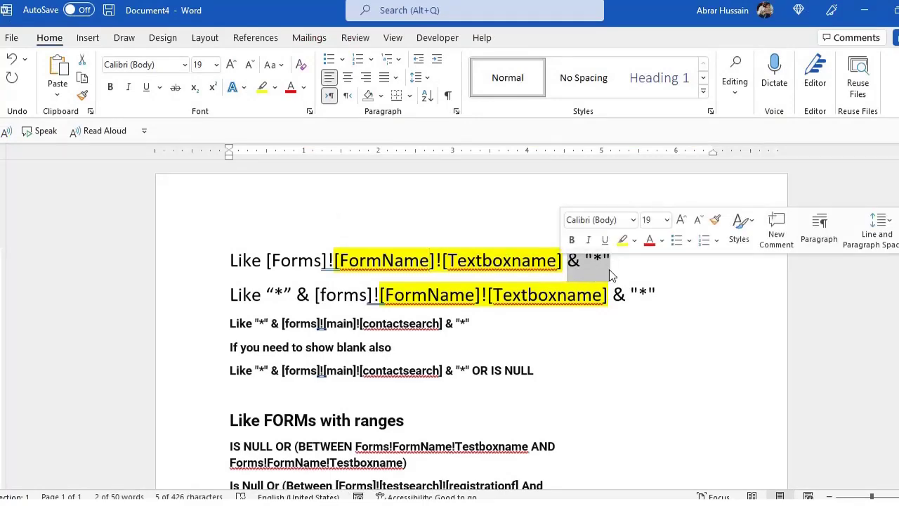
{"action": "key", "text": "ctrl+c"}
{"action": "key", "text": "alt+Tab"}
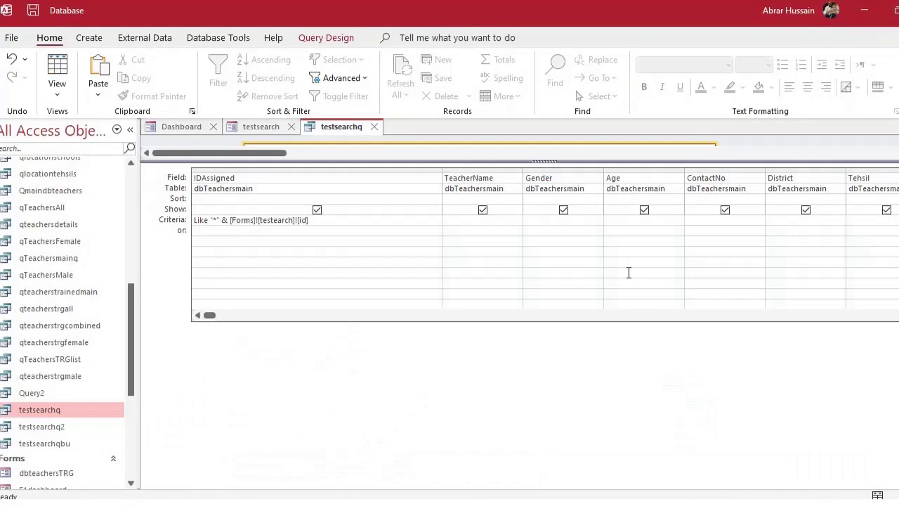
{"action": "key", "text": "super+v"}
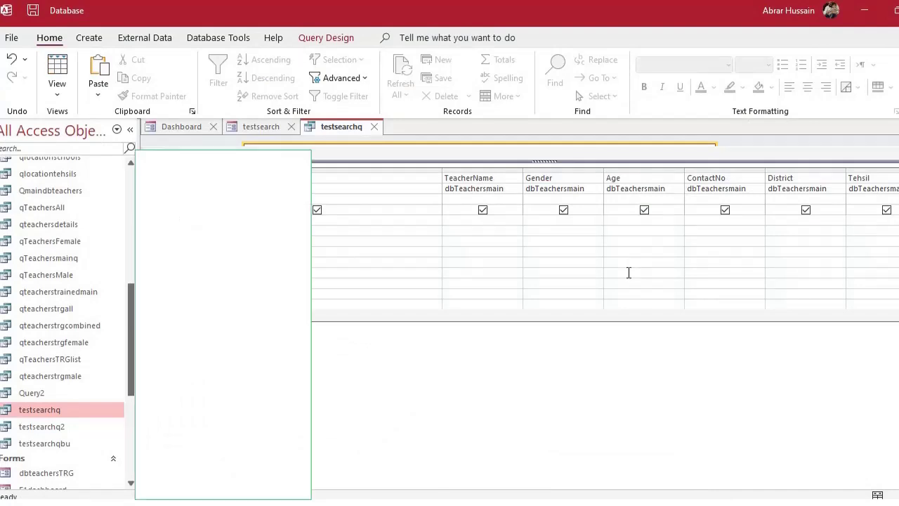
{"action": "type", "text": "& \"*"}
{"action": "key", "text": "shift+Home"}
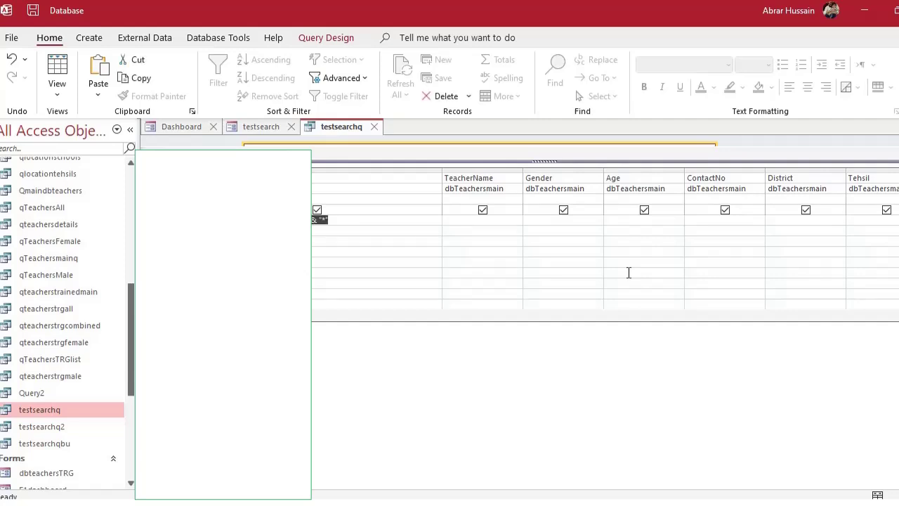
{"action": "left_click", "coordinate": [320, 220]}
{"action": "left_click", "coordinate": [483, 221]}
{"action": "left_click", "coordinate": [552, 219]}
{"action": "left_click", "coordinate": [626, 223]}
{"action": "left_click", "coordinate": [694, 224]}
Step: Narrow the IDAssigned column, widen the TeacherName column, and copy the IDAssigned criterion into the TeacherName criterion
{"action": "left_click", "coordinate": [461, 219]}
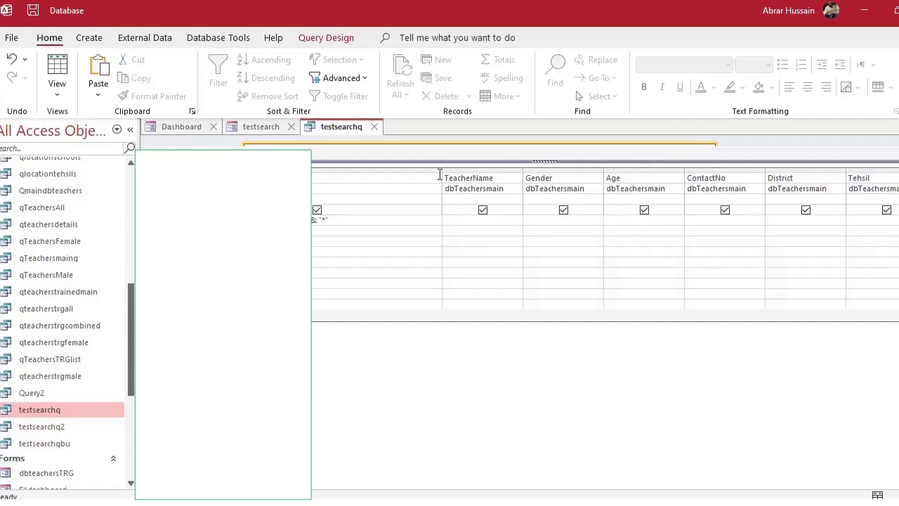
{"action": "left_click_drag", "start_coordinate": [441, 172], "coordinate": [345, 174]}
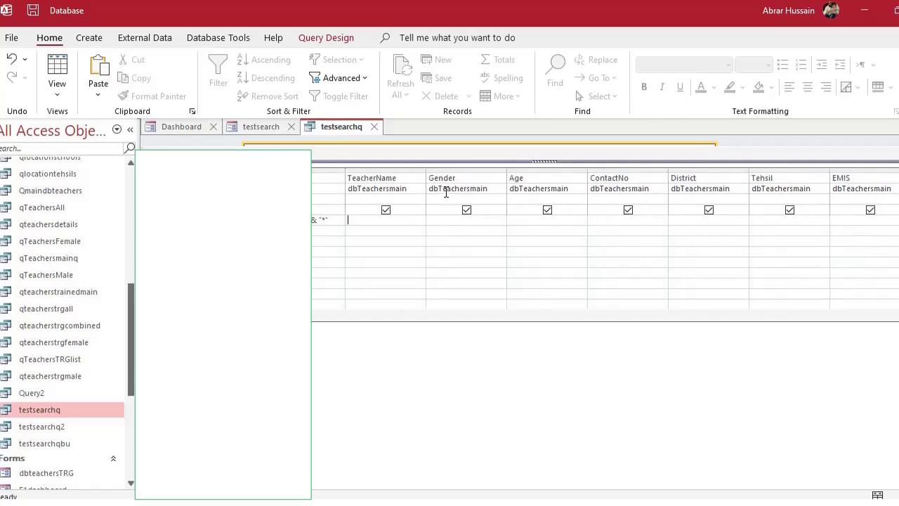
{"action": "left_click_drag", "start_coordinate": [426, 167], "coordinate": [571, 169]}
{"action": "left_click_drag", "start_coordinate": [333, 219], "coordinate": [312, 220]}
{"action": "key", "text": "ctrl+c"}
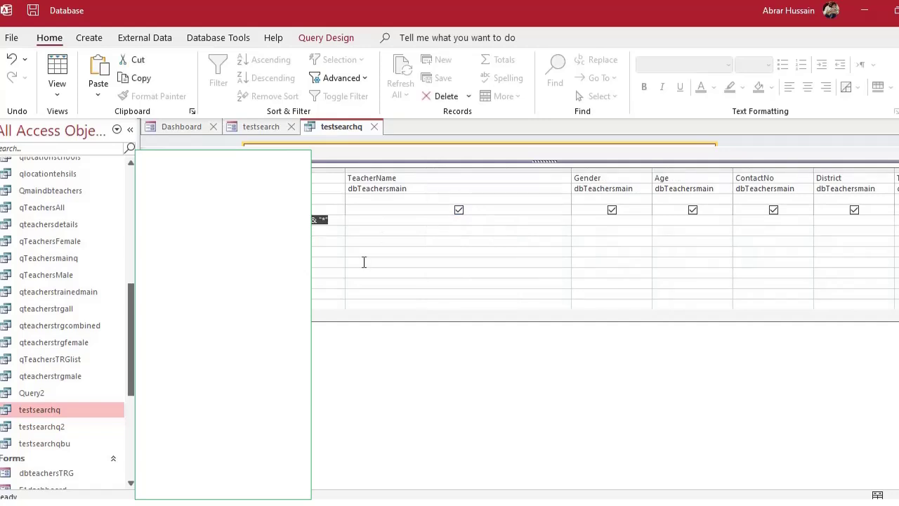
{"action": "left_click", "coordinate": [361, 220]}
{"action": "key", "text": "ctrl+v"}
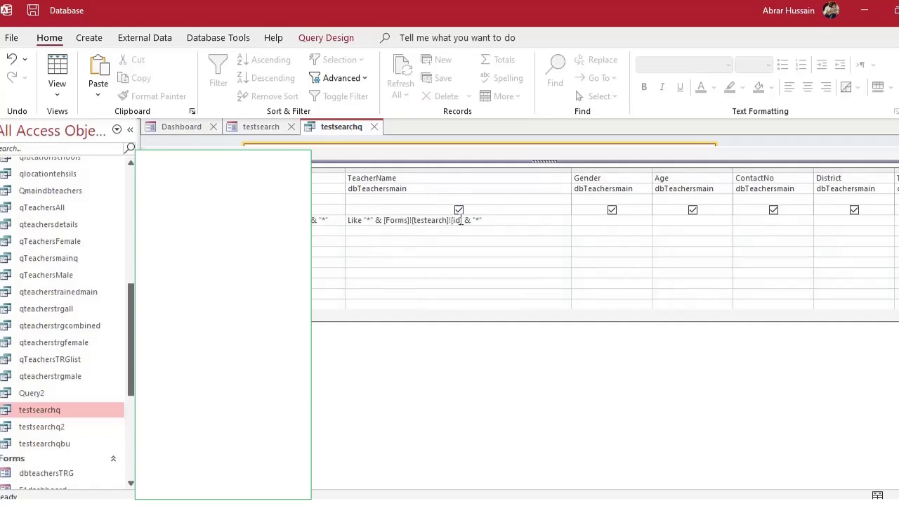
Step: Check the teacher name search box's name on the testsearch form and replace id with tname in the TeacherName criterion
{"action": "double_click", "coordinate": [456, 220]}
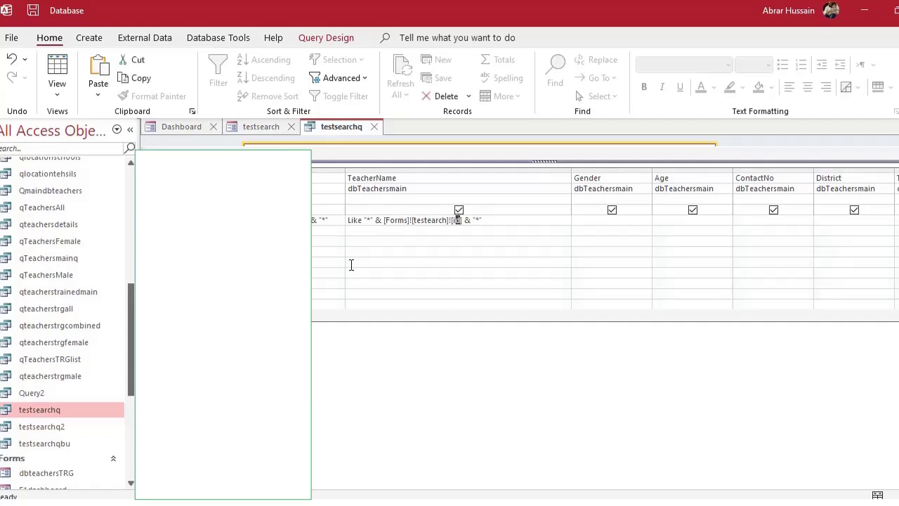
{"action": "left_click", "coordinate": [254, 129]}
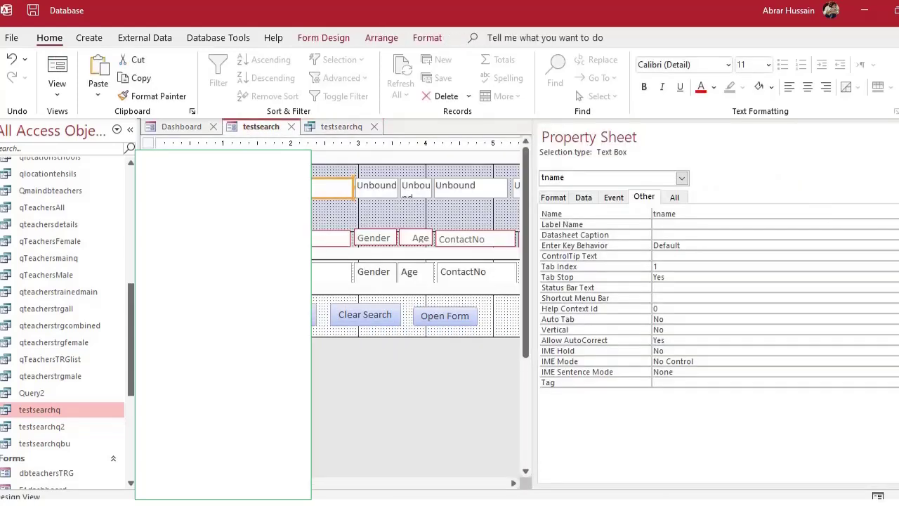
{"action": "left_click", "coordinate": [676, 213]}
{"action": "left_click", "coordinate": [621, 215]}
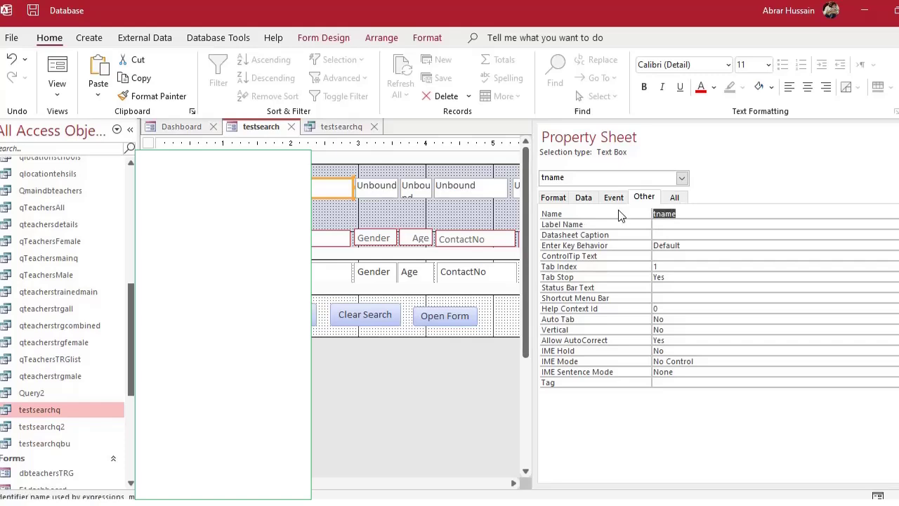
{"action": "left_click", "coordinate": [340, 128]}
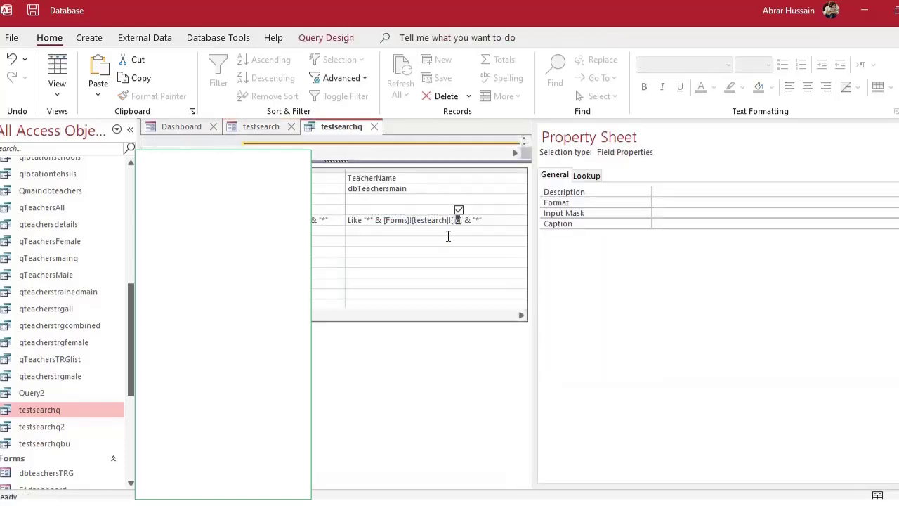
{"action": "key", "text": "F4"}
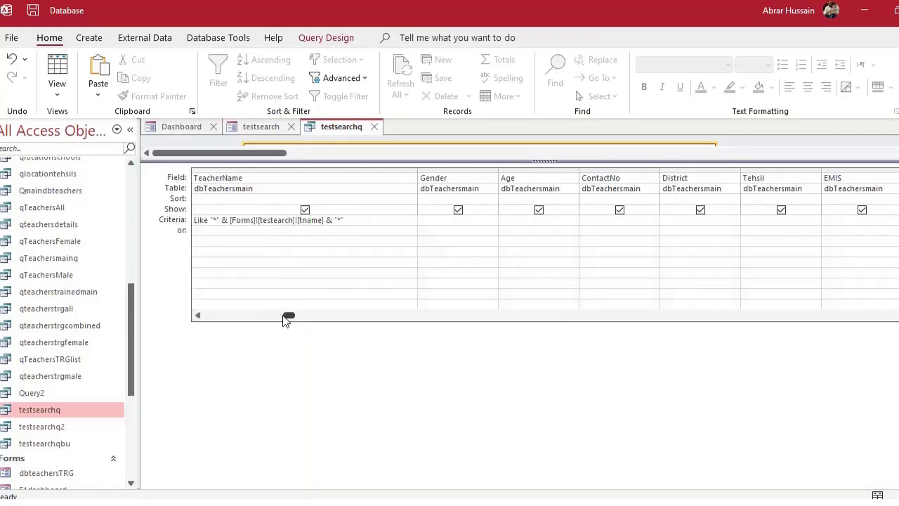
{"action": "left_click_drag", "start_coordinate": [287, 315], "coordinate": [211, 317]}
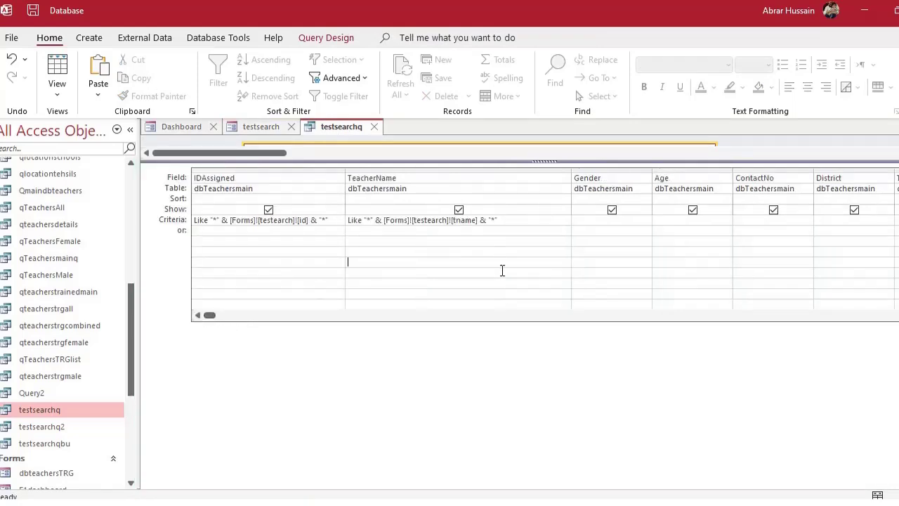
Step: Close testsearchq and the testsearch form, saving the form's design changes, and reopen testsearch in Form view
{"action": "left_click", "coordinate": [374, 126]}
{"action": "left_click", "coordinate": [291, 127]}
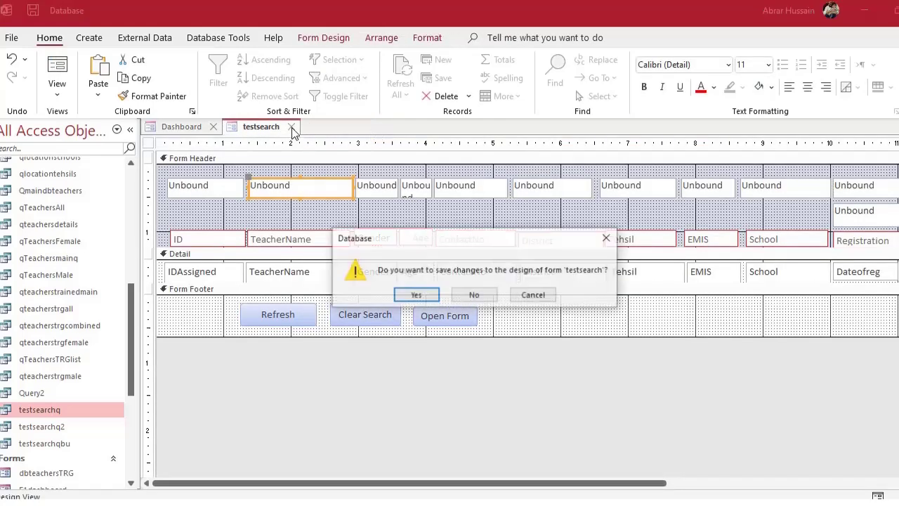
{"action": "left_click", "coordinate": [415, 295]}
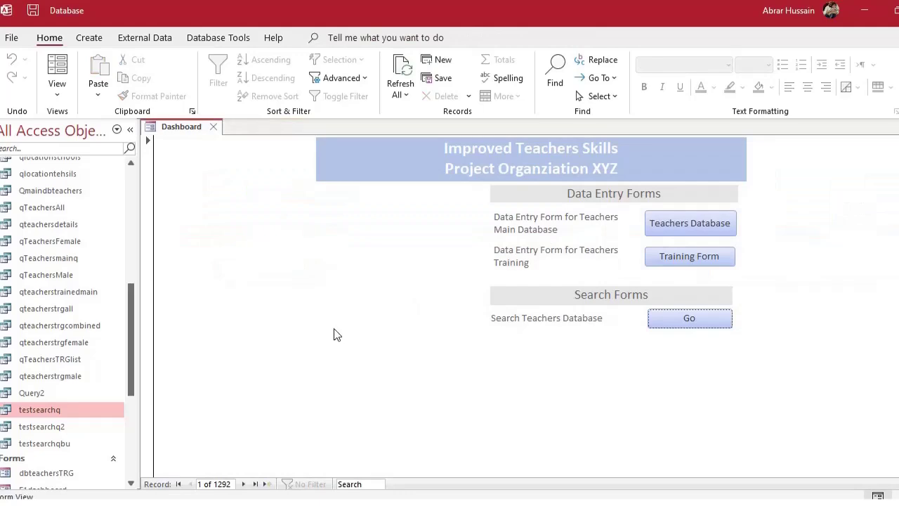
{"action": "scroll", "coordinate": [63, 383], "scroll_direction": "down", "scroll_amount": 5}
{"action": "double_click", "coordinate": [42, 383]}
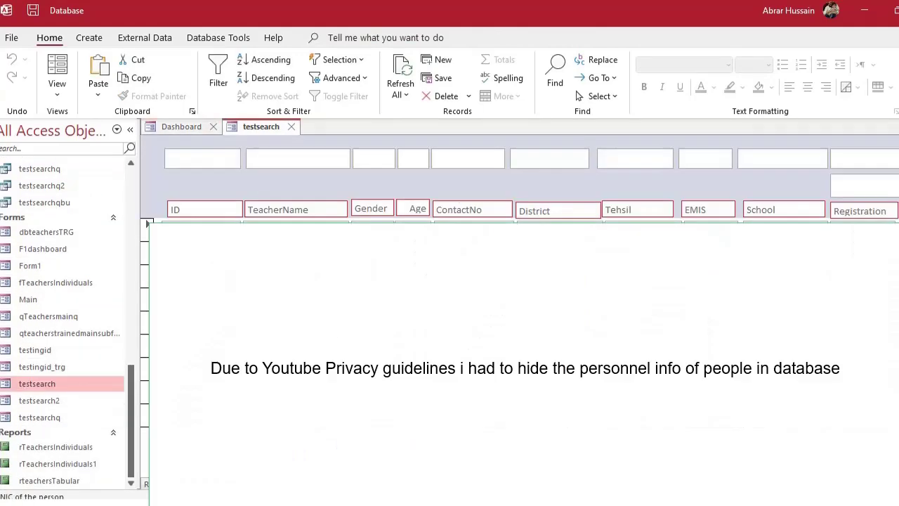
Step: Test the TeacherName search box by entering a teacher's name and refreshing the records
{"action": "left_click", "coordinate": [287, 163]}
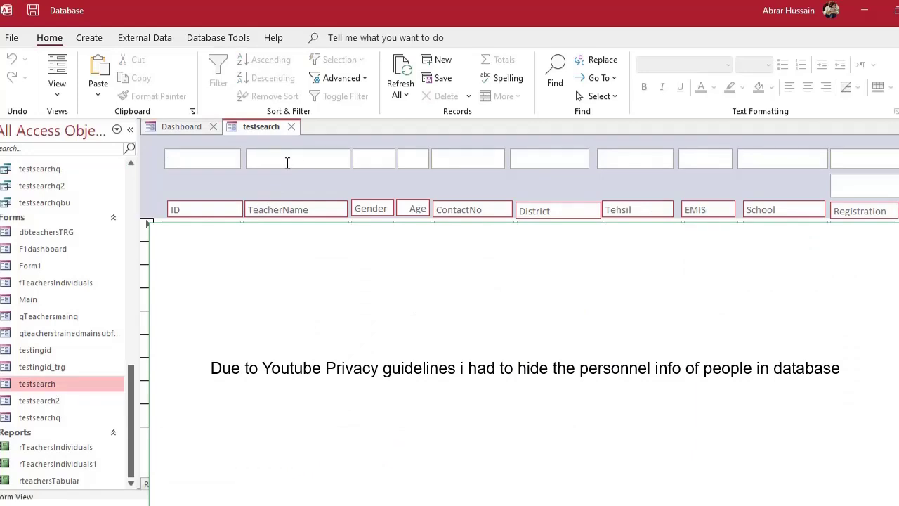
{"action": "type", "text": "sultan"}
{"action": "left_click", "coordinate": [403, 66]}
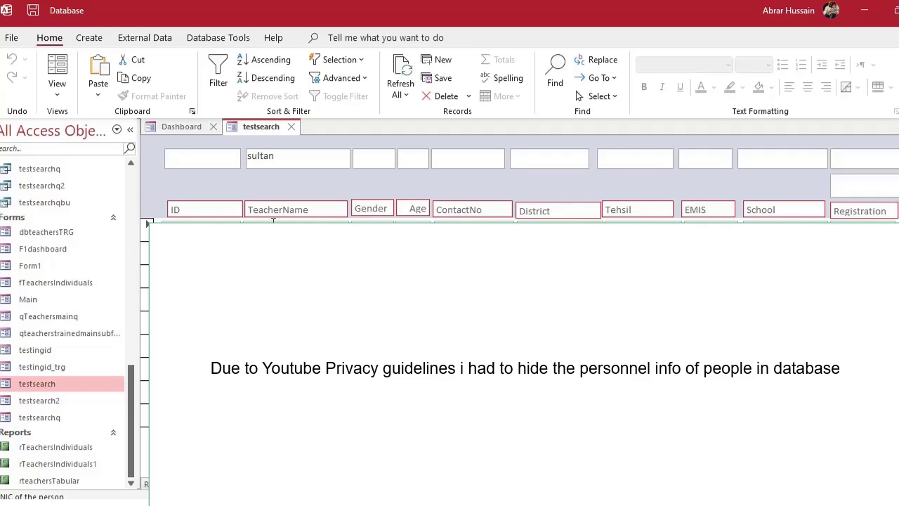
{"action": "left_click", "coordinate": [398, 83]}
Step: Test the ID search box by entering part of an ID, refreshing the records and examining the matches
{"action": "left_click", "coordinate": [200, 150]}
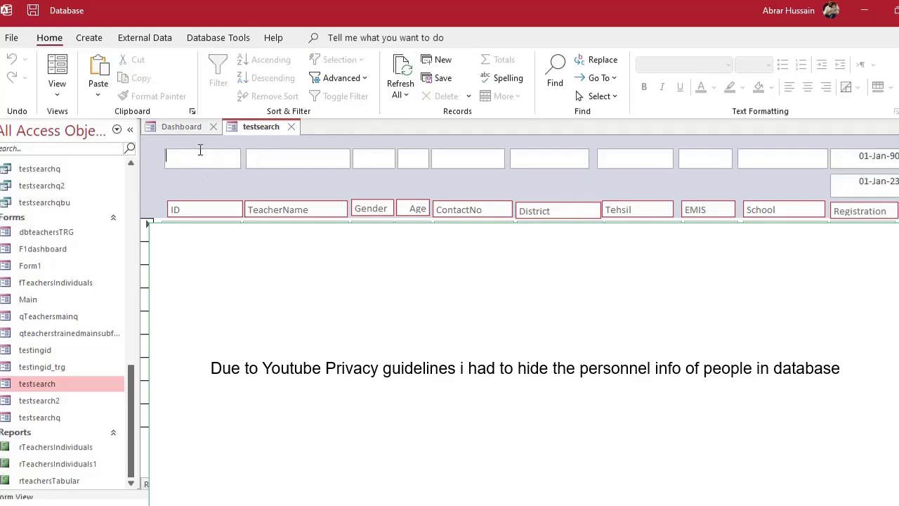
{"action": "type", "text": "167"}
{"action": "left_click", "coordinate": [400, 77]}
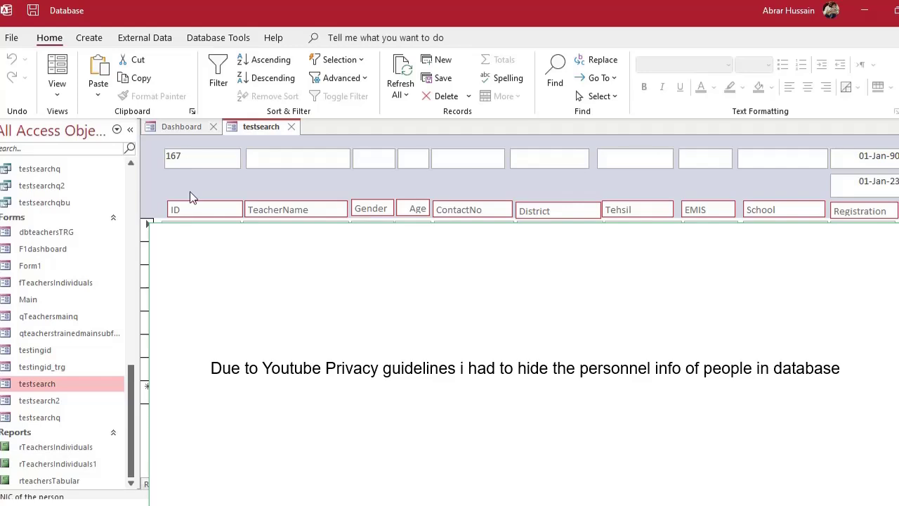
{"action": "left_click", "coordinate": [204, 231]}
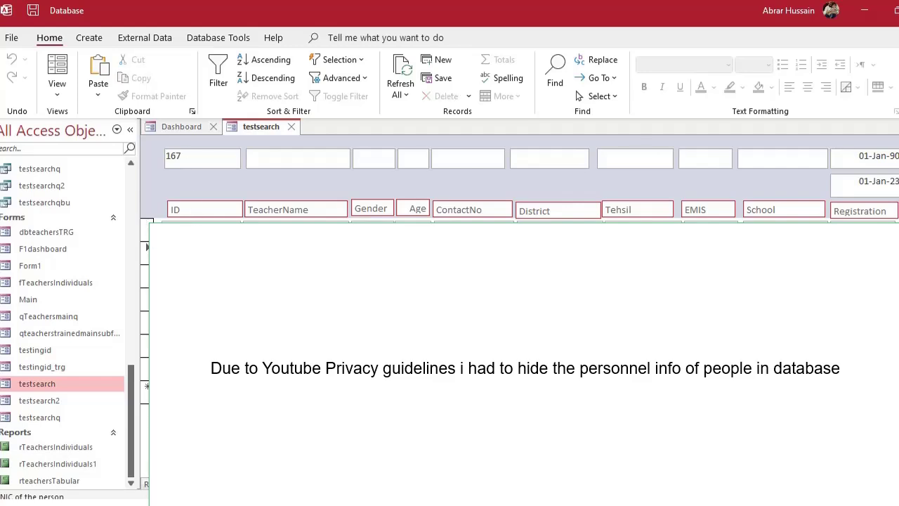
{"action": "left_click", "coordinate": [204, 368]}
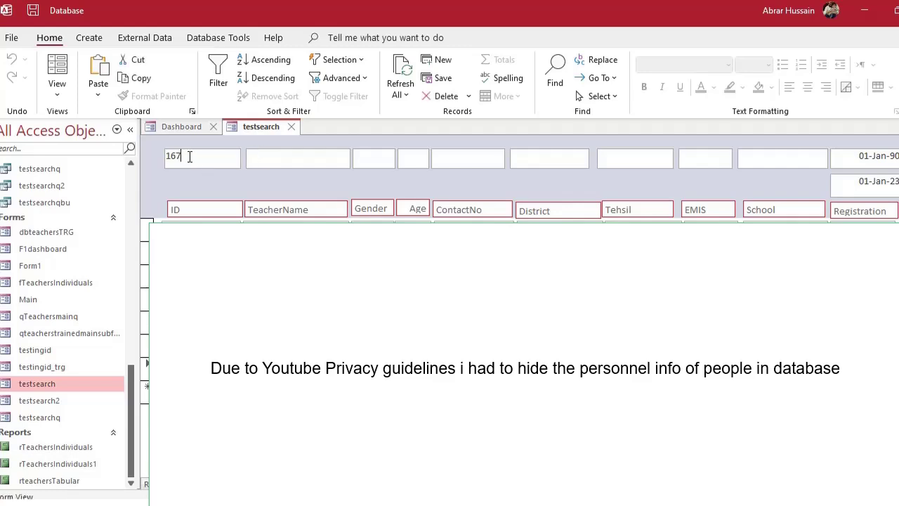
Step: Clear the partial ID from the ID search box on the testsearch form
{"action": "left_click", "coordinate": [188, 158]}
{"action": "double_click", "coordinate": [192, 163]}
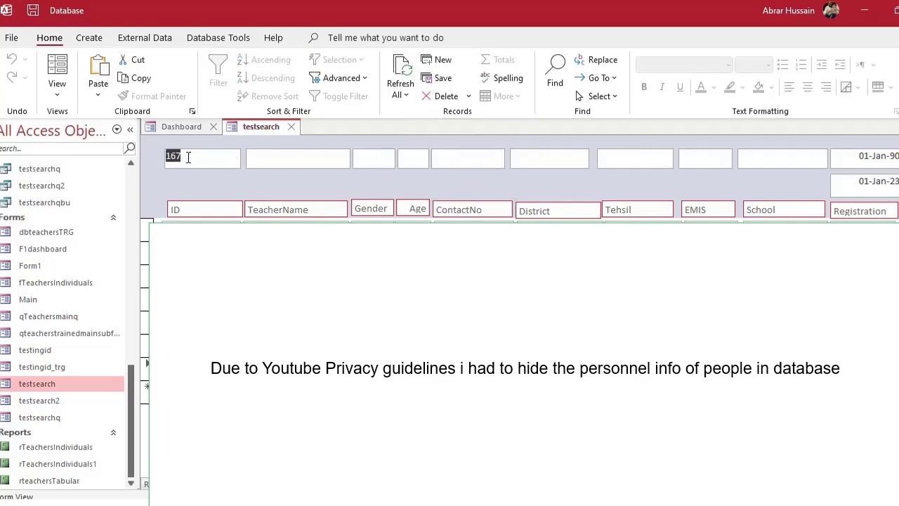
{"action": "left_click", "coordinate": [189, 157]}
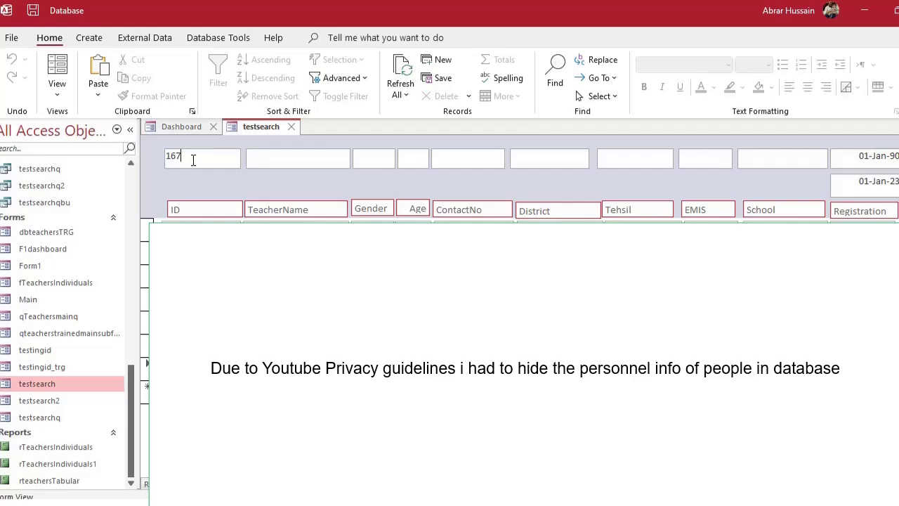
{"action": "key", "text": "Return"}
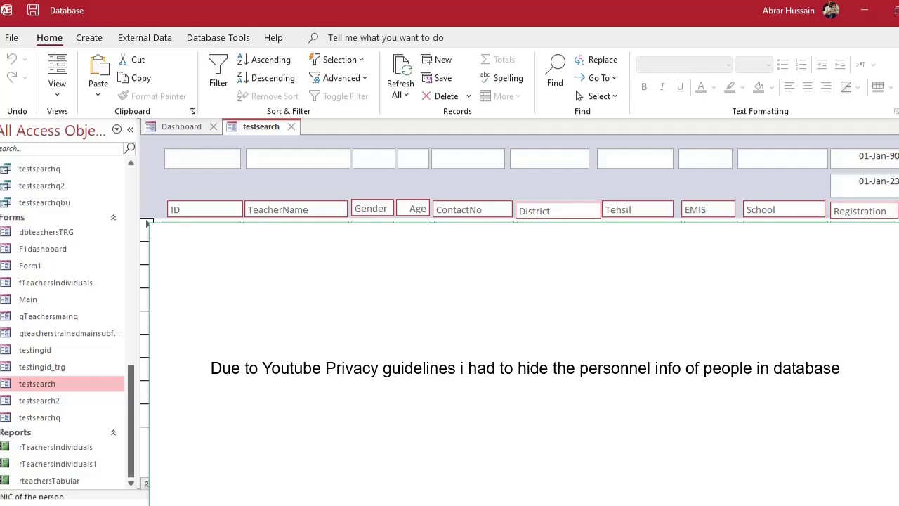
Step: Switch the testsearch form to Design view
{"action": "left_click", "coordinate": [57, 83]}
{"action": "left_click", "coordinate": [99, 194]}
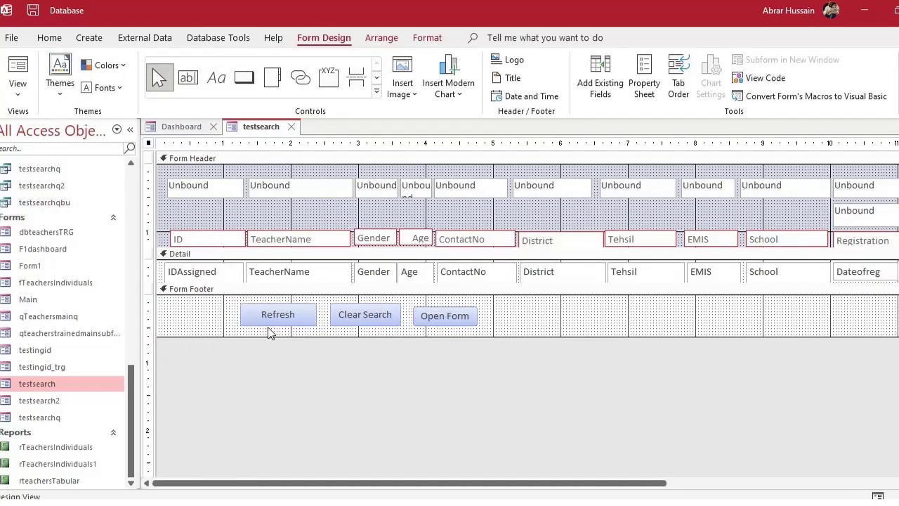
Step: Place a trial command button beside Open Form in the form footer, browse the wizard's action categories, and delete the button
{"action": "left_click", "coordinate": [246, 79]}
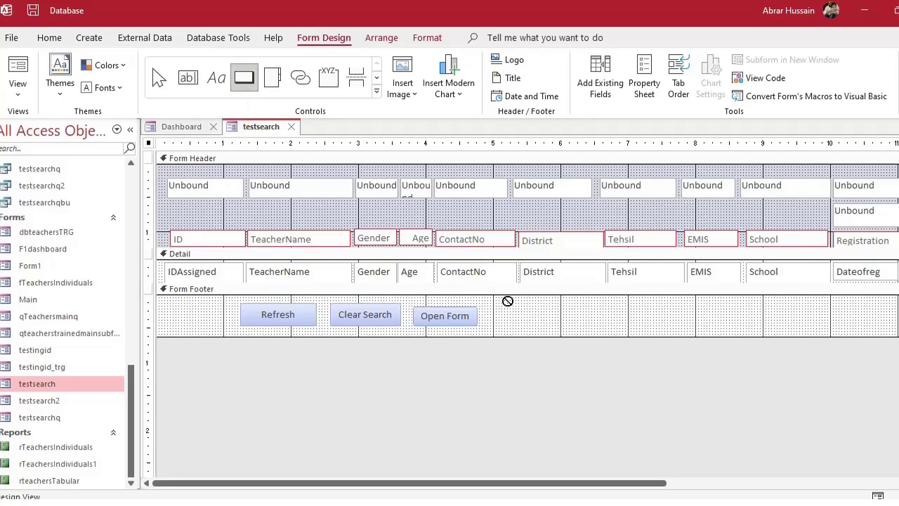
{"action": "left_click_drag", "start_coordinate": [494, 304], "coordinate": [568, 328]}
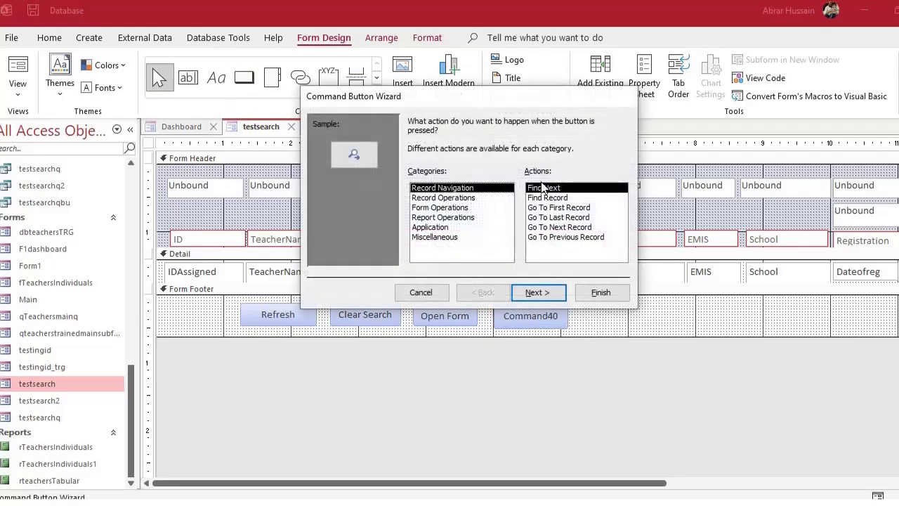
{"action": "left_click", "coordinate": [442, 207]}
{"action": "left_click", "coordinate": [442, 197]}
{"action": "left_click", "coordinate": [440, 188]}
{"action": "left_click", "coordinate": [422, 293]}
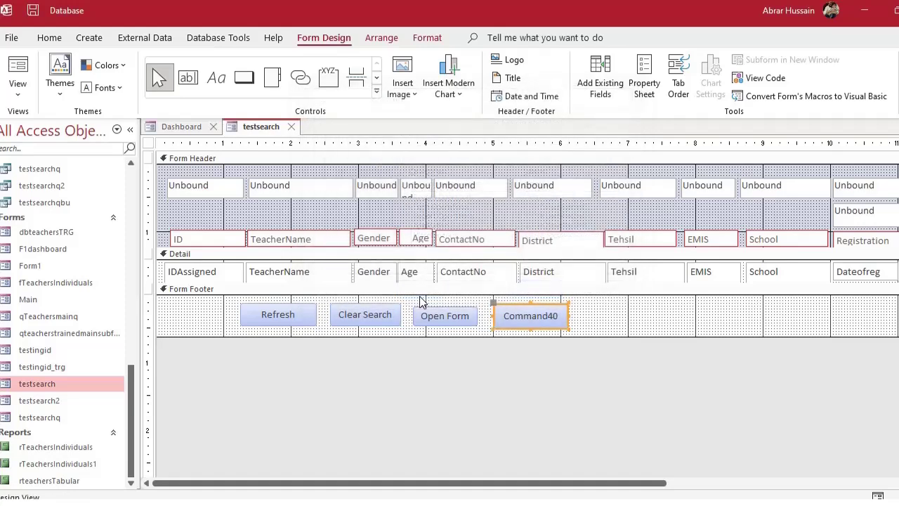
{"action": "left_click", "coordinate": [532, 313]}
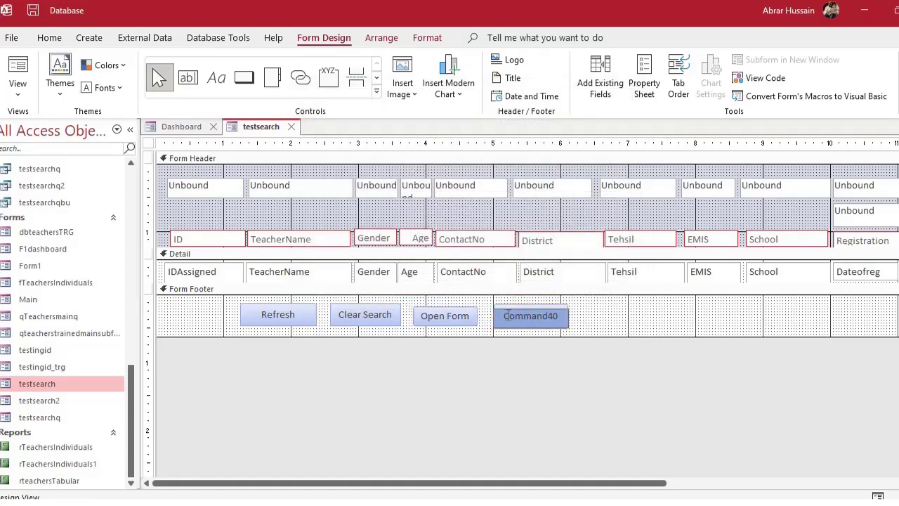
{"action": "left_click_drag", "start_coordinate": [512, 317], "coordinate": [572, 316]}
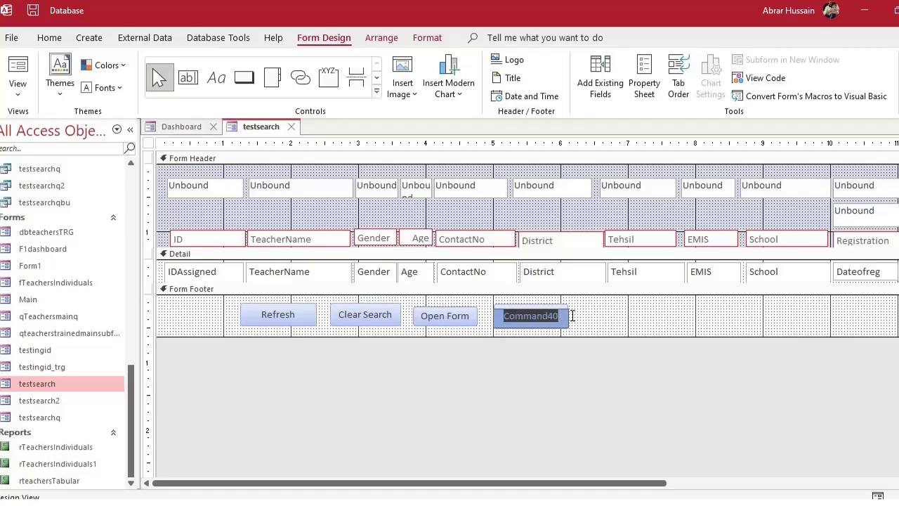
{"action": "left_click", "coordinate": [557, 307]}
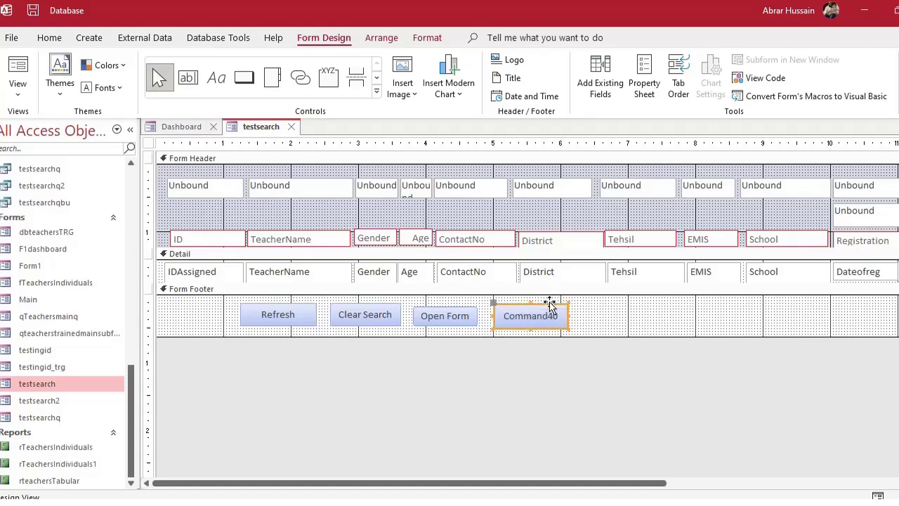
{"action": "key", "text": "Delete"}
Step: Open the Refresh button's event properties and select its On Click event
{"action": "left_click", "coordinate": [266, 315]}
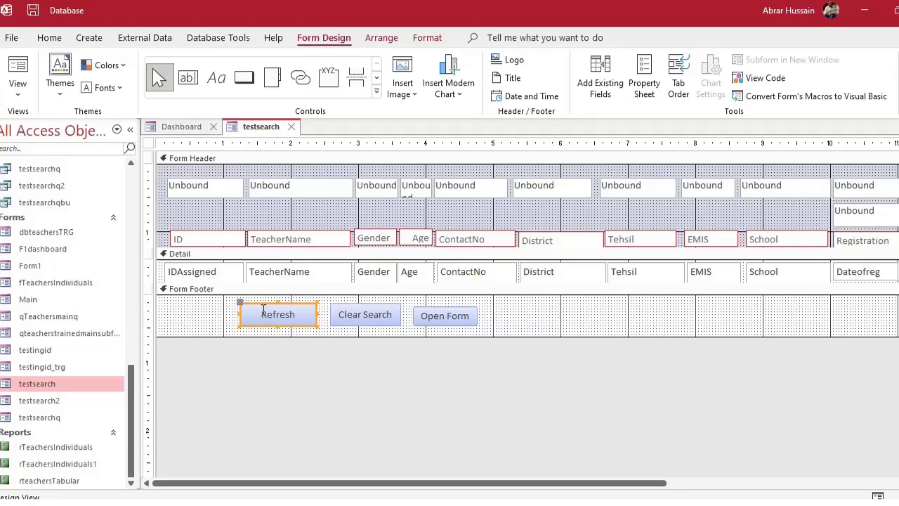
{"action": "double_click", "coordinate": [263, 312]}
{"action": "left_click", "coordinate": [268, 307]}
{"action": "double_click", "coordinate": [268, 305]}
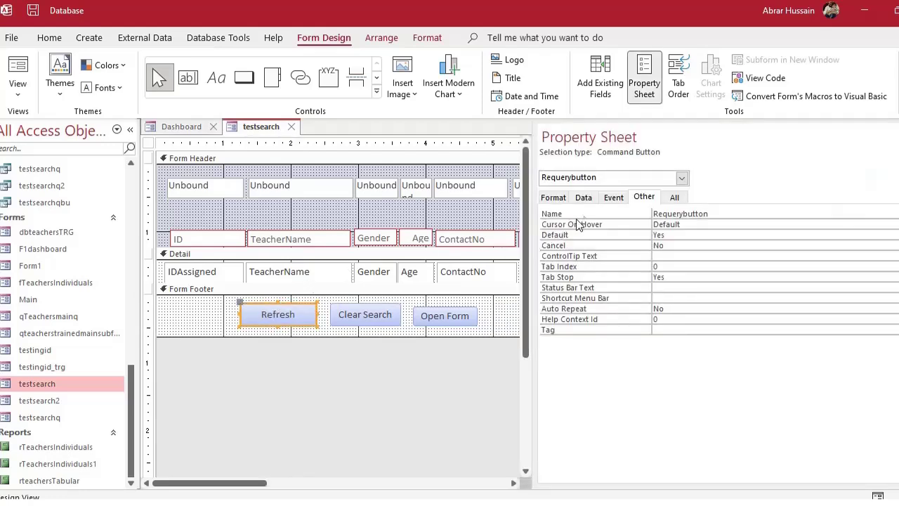
{"action": "left_click", "coordinate": [613, 198]}
{"action": "left_click", "coordinate": [725, 214]}
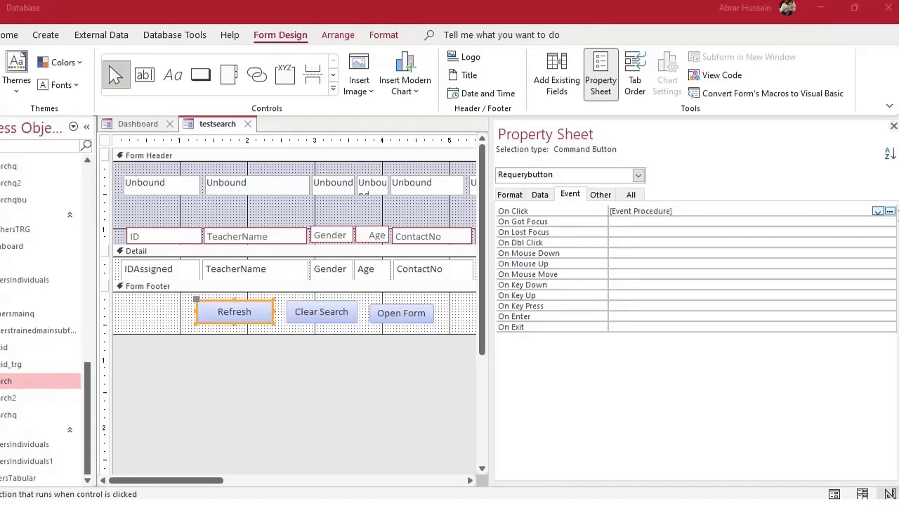
Step: Start a builder for the Refresh button's On Got Focus event, choose Code Builder, and cancel it
{"action": "left_click", "coordinate": [888, 222]}
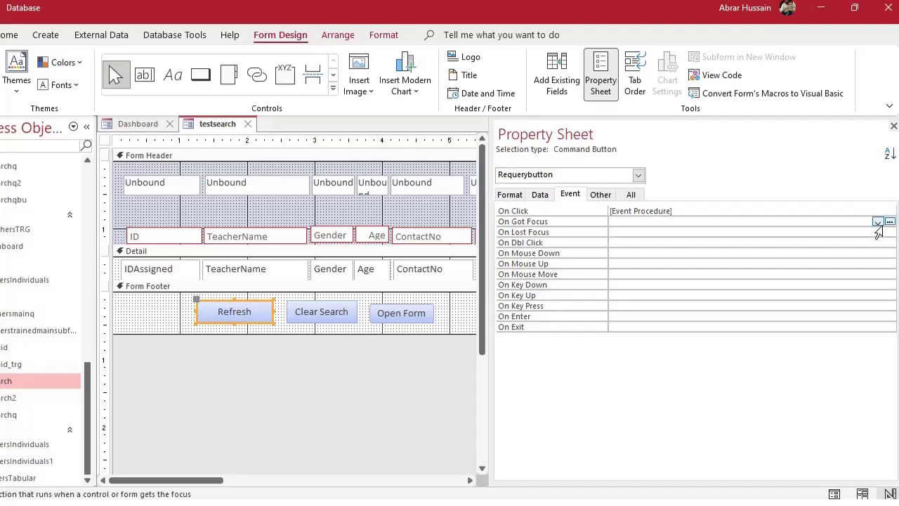
{"action": "left_click", "coordinate": [890, 222]}
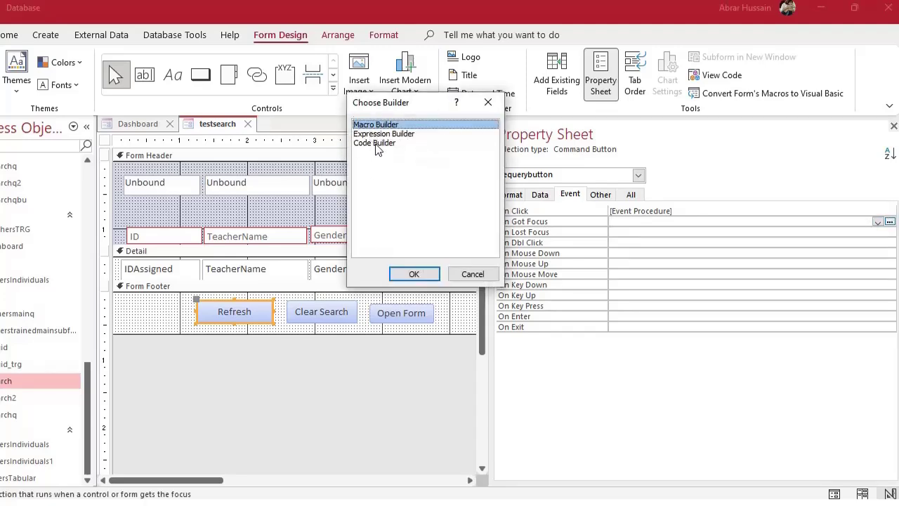
{"action": "left_click", "coordinate": [375, 144]}
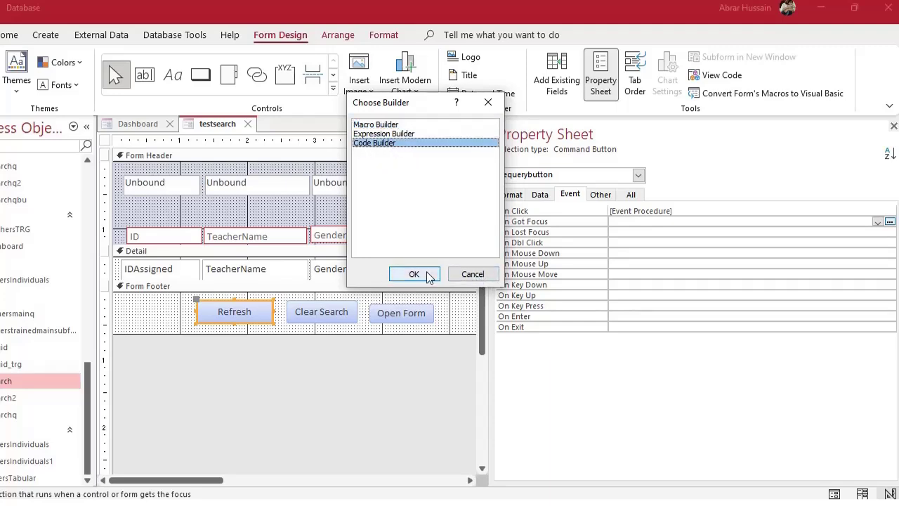
{"action": "left_click", "coordinate": [481, 276]}
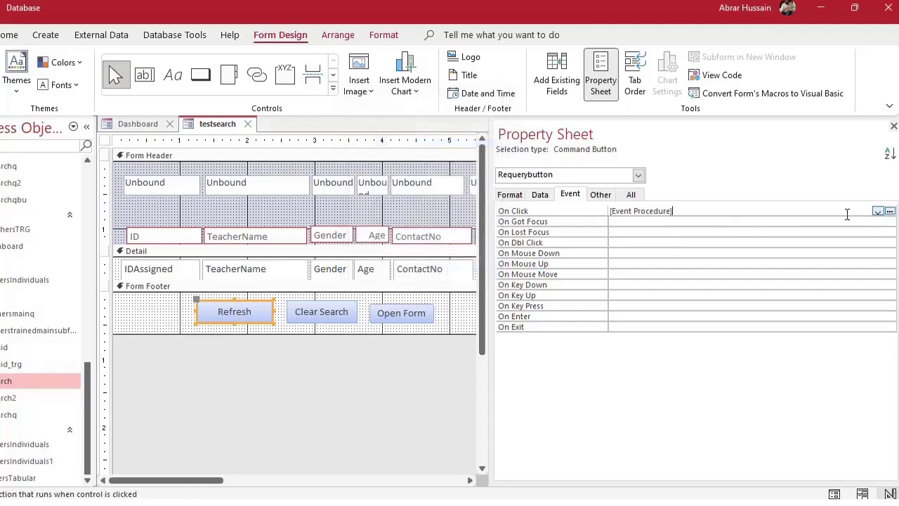
Step: Examine the Me.Requery line in the Refresh button's On Click procedure and close the code editor
{"action": "left_click", "coordinate": [890, 210]}
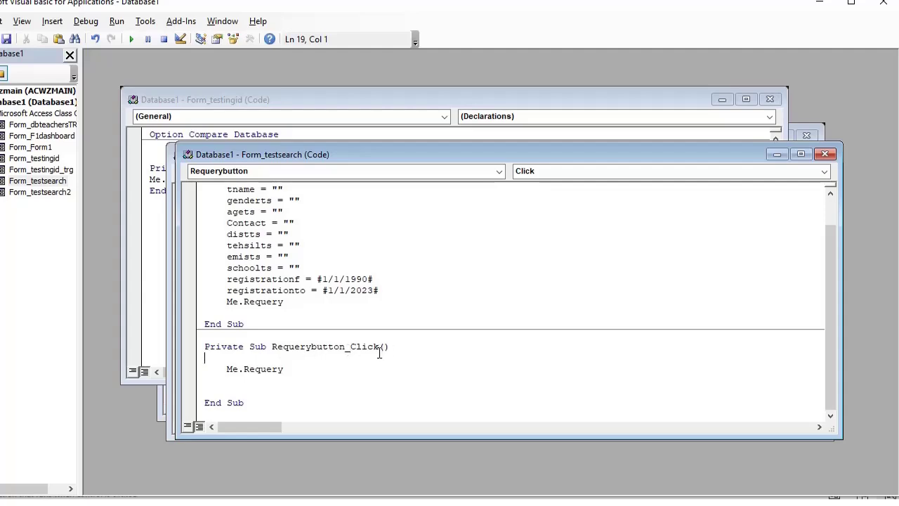
{"action": "left_click_drag", "start_coordinate": [222, 369], "coordinate": [326, 370]}
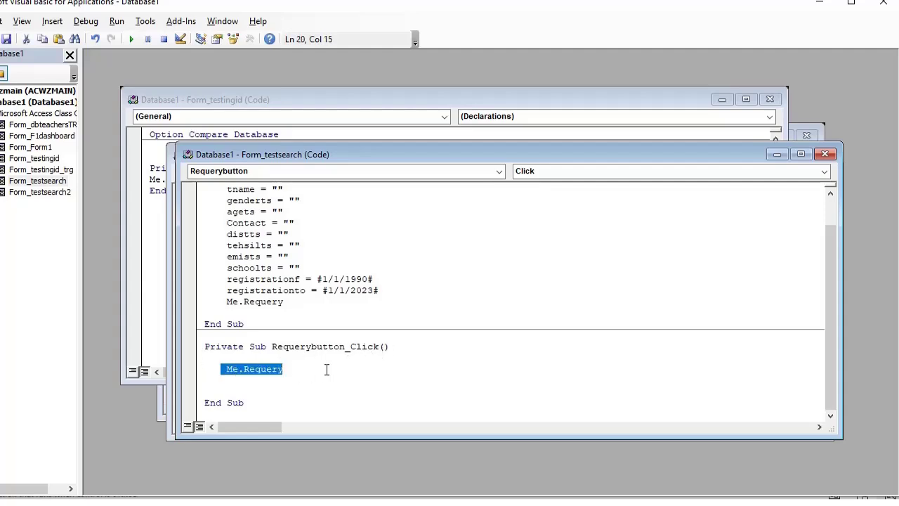
{"action": "left_click", "coordinate": [249, 371]}
{"action": "left_click", "coordinate": [295, 369]}
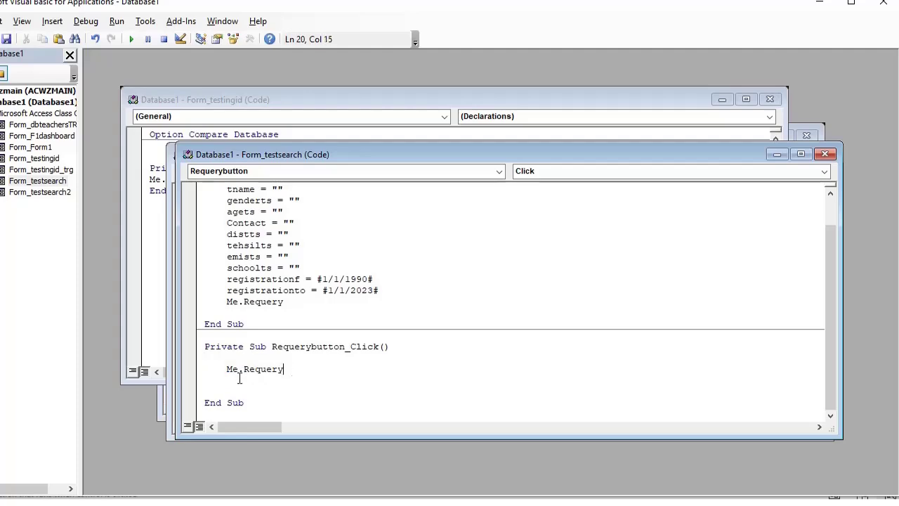
{"action": "left_click_drag", "start_coordinate": [224, 369], "coordinate": [314, 369]}
{"action": "left_click", "coordinate": [884, 3]}
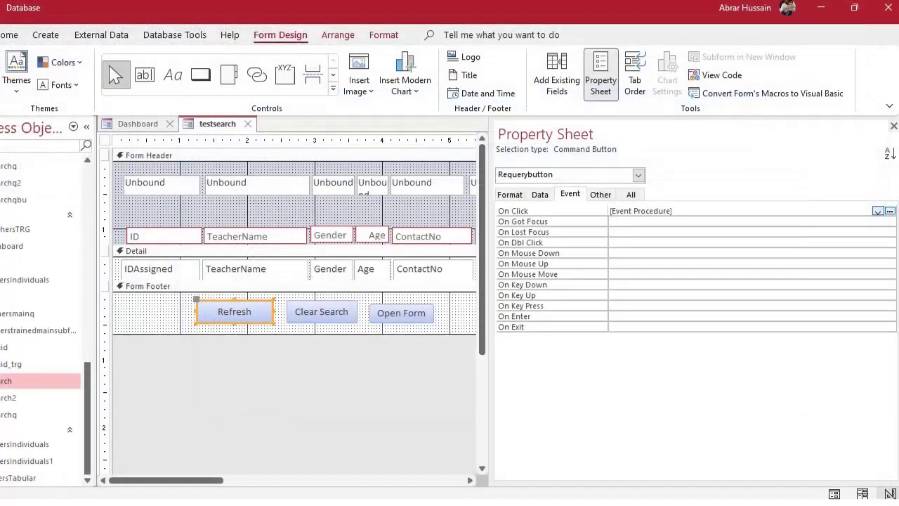
Step: Test the Refresh button in Form view by entering a teacher's name in the TeacherName search box and refreshing the records
{"action": "left_click", "coordinate": [1, 64]}
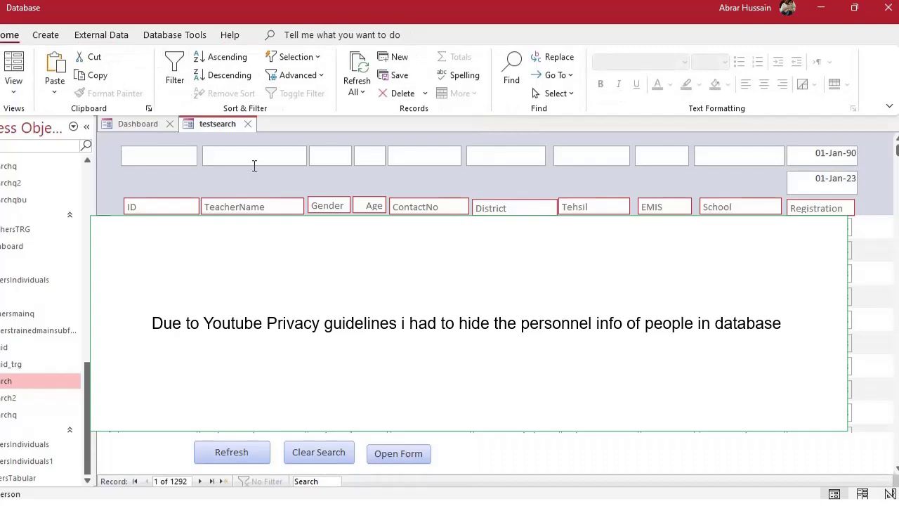
{"action": "left_click", "coordinate": [246, 154]}
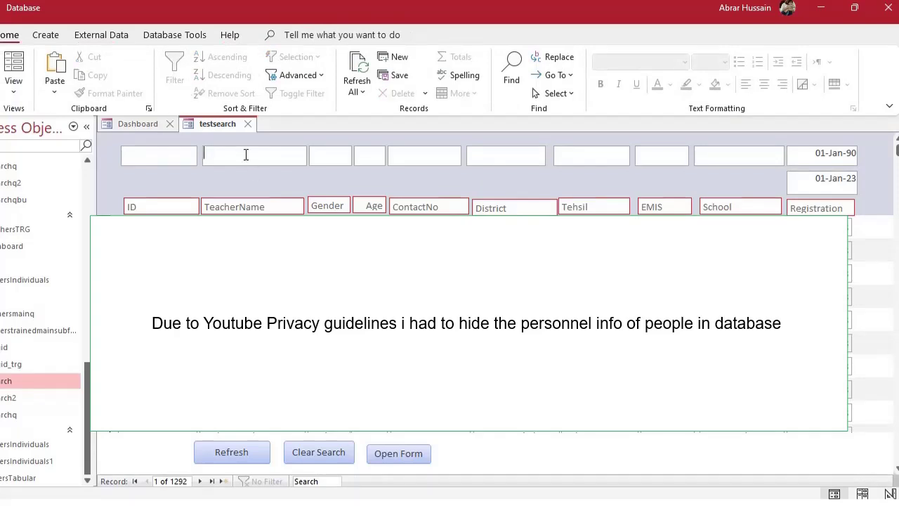
{"action": "type", "text": "Sultan"}
{"action": "left_click", "coordinate": [230, 447]}
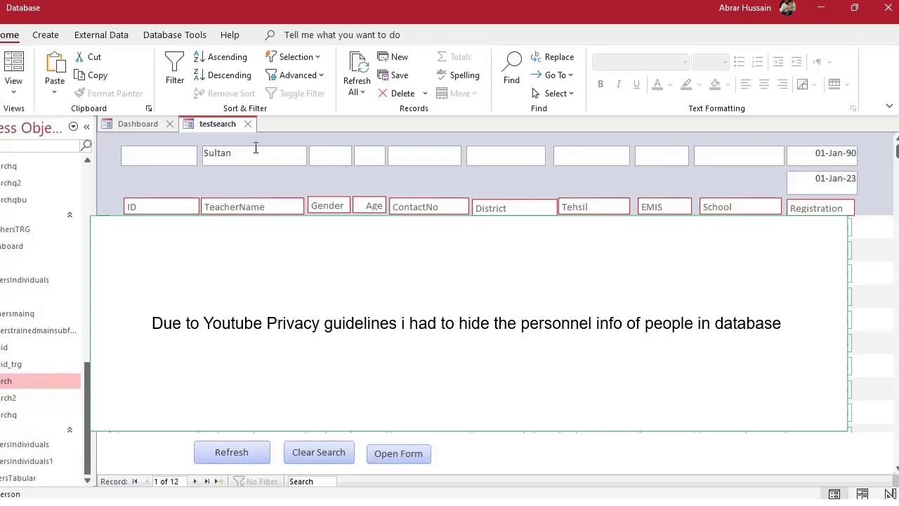
{"action": "left_click", "coordinate": [231, 452]}
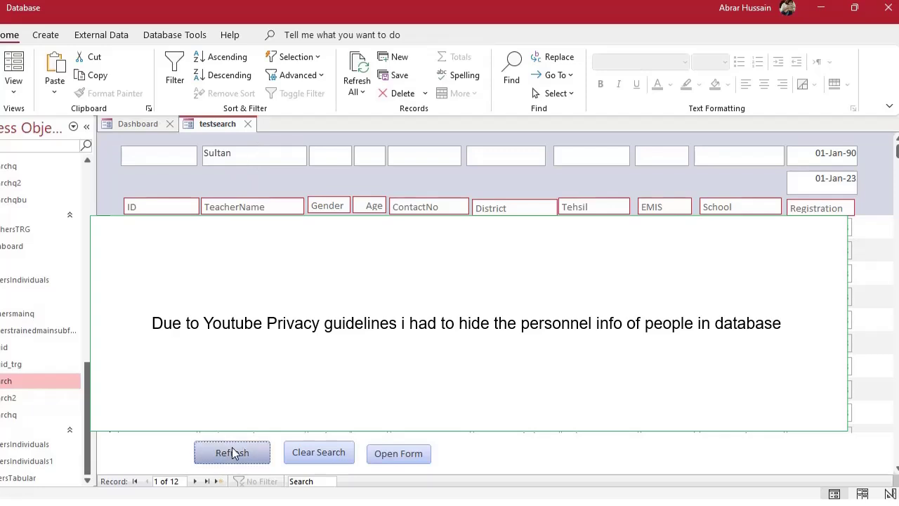
Step: Clear the TeacherName search box and return the testsearch form to Design view
{"action": "left_click", "coordinate": [234, 154]}
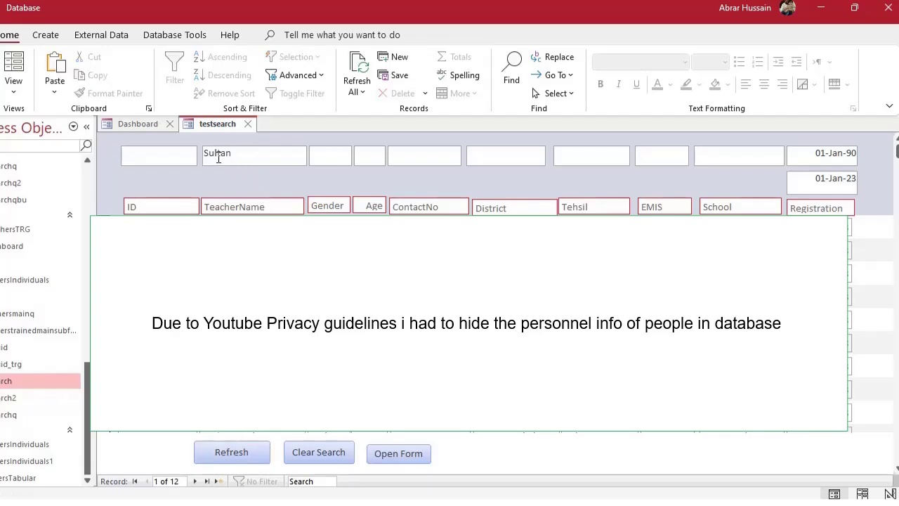
{"action": "left_click_drag", "start_coordinate": [234, 154], "coordinate": [169, 152]}
{"action": "type", "text": "sultan"}
{"action": "left_click_drag", "start_coordinate": [238, 154], "coordinate": [146, 155]}
{"action": "key", "text": "BackSpace"}
{"action": "left_click", "coordinate": [13, 81]}
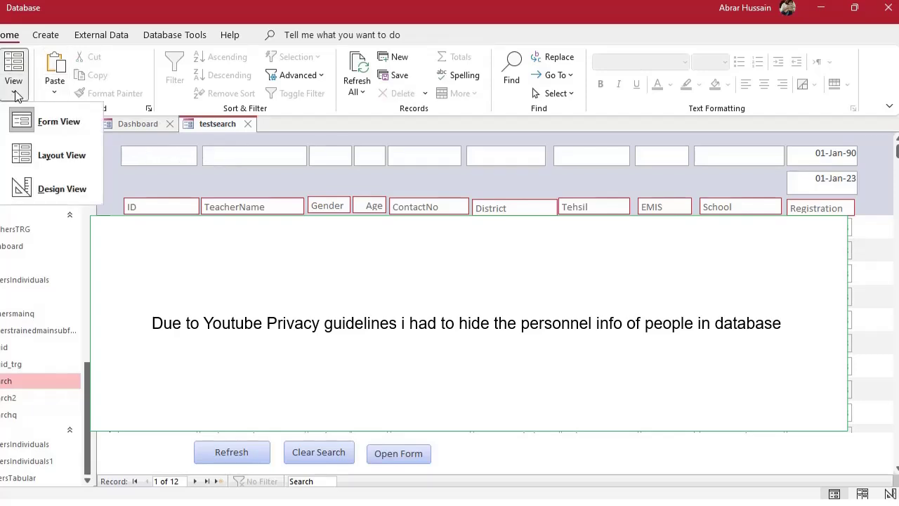
{"action": "left_click", "coordinate": [28, 185]}
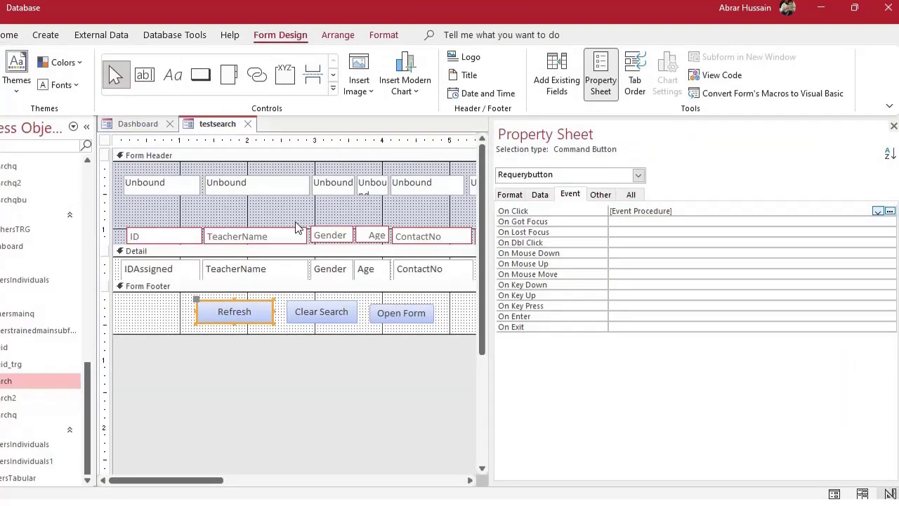
Step: Set the Refresh button's Default property to Yes so that it acts as the form's default button
{"action": "left_click", "coordinate": [601, 197]}
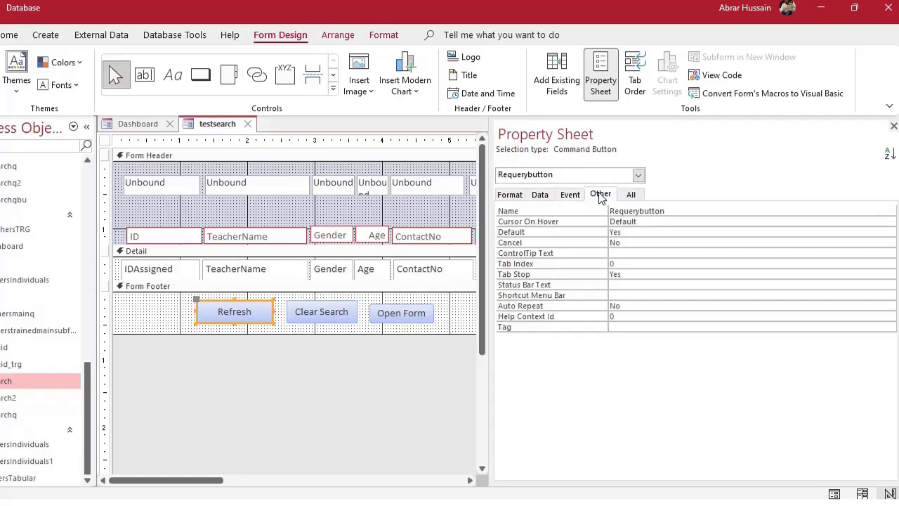
{"action": "double_click", "coordinate": [511, 233]}
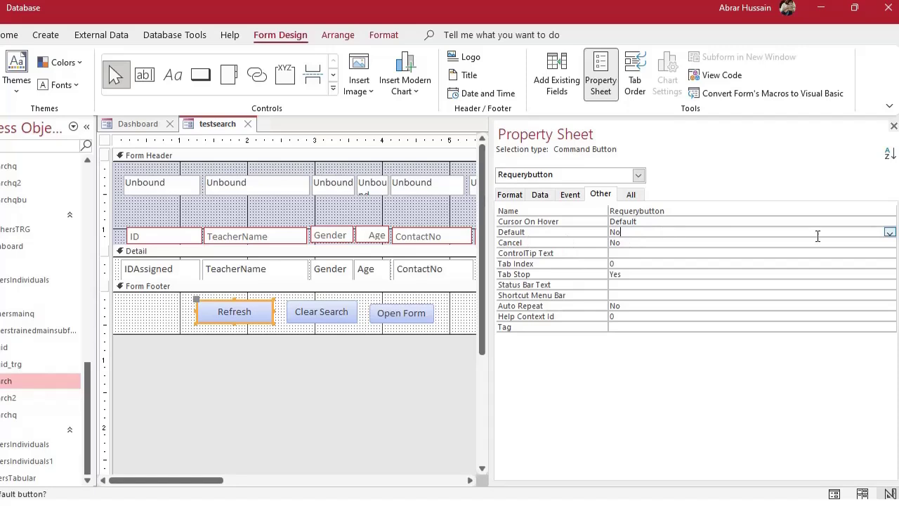
{"action": "left_click", "coordinate": [890, 232]}
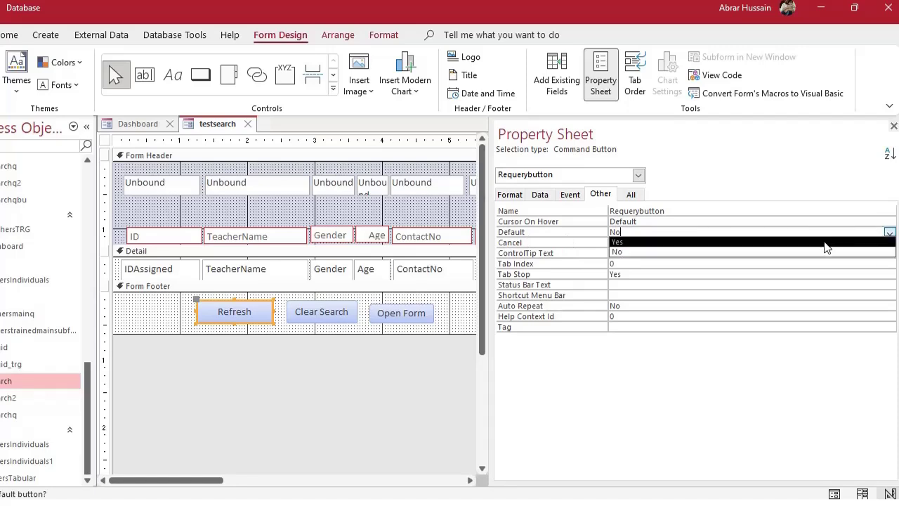
{"action": "left_click", "coordinate": [842, 243]}
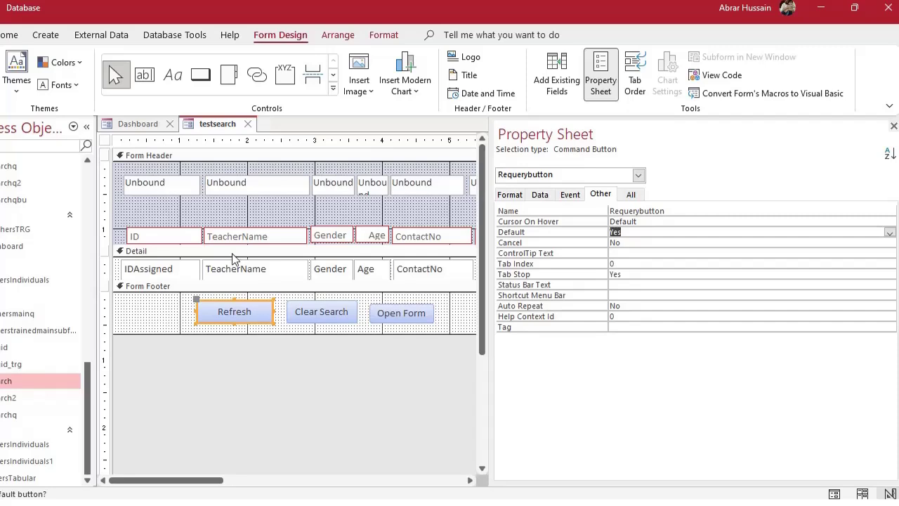
Step: Test the default button in Form view by entering another teacher's name in the TeacherName search box and running the search
{"action": "key", "text": "F5"}
{"action": "left_click", "coordinate": [285, 161]}
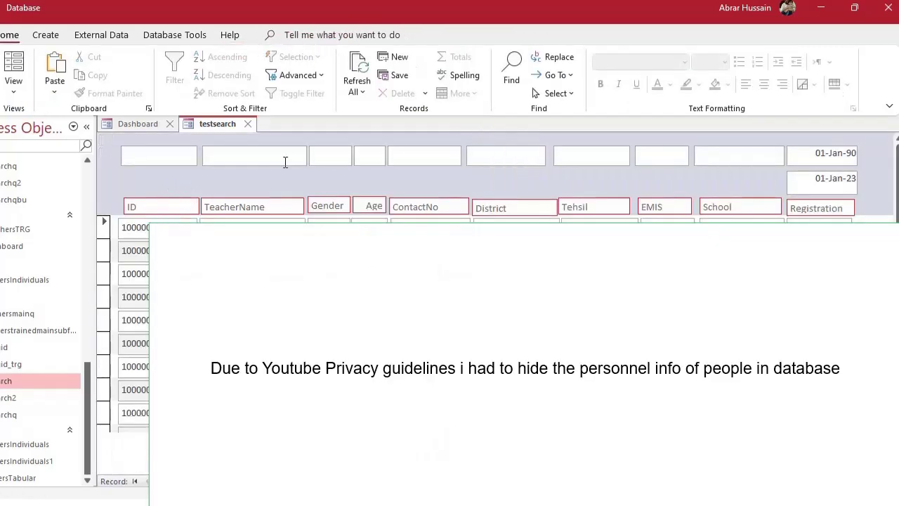
{"action": "type", "text": "habib"}
{"action": "key", "text": "Return"}
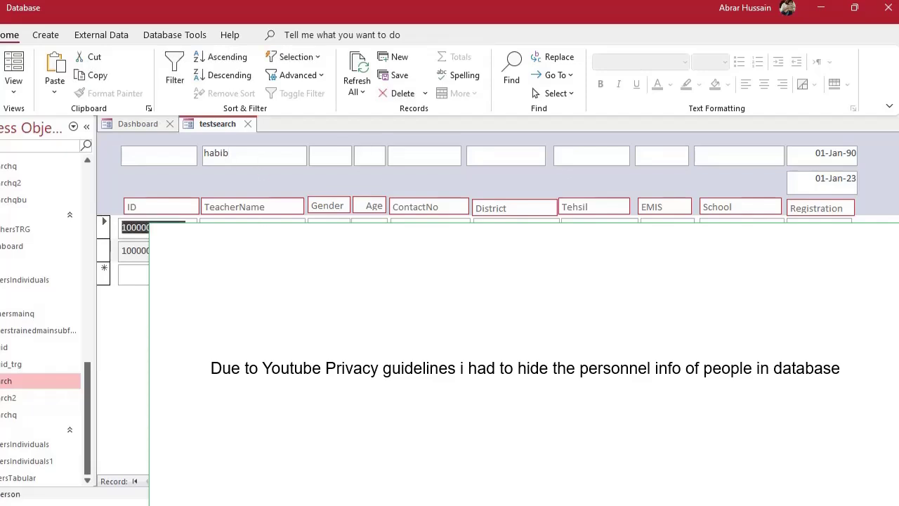
Step: Clear the TeacherName search and requery the records, and return the testsearch form to Design view
{"action": "left_click", "coordinate": [281, 156]}
{"action": "left_click", "coordinate": [255, 155]}
{"action": "key", "text": "Return"}
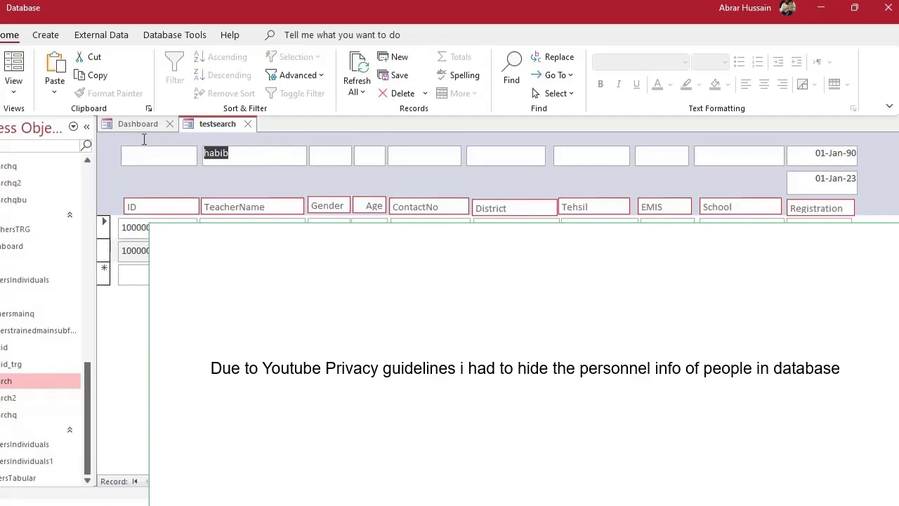
{"action": "key", "text": "BackSpace"}
{"action": "key", "text": "Return"}
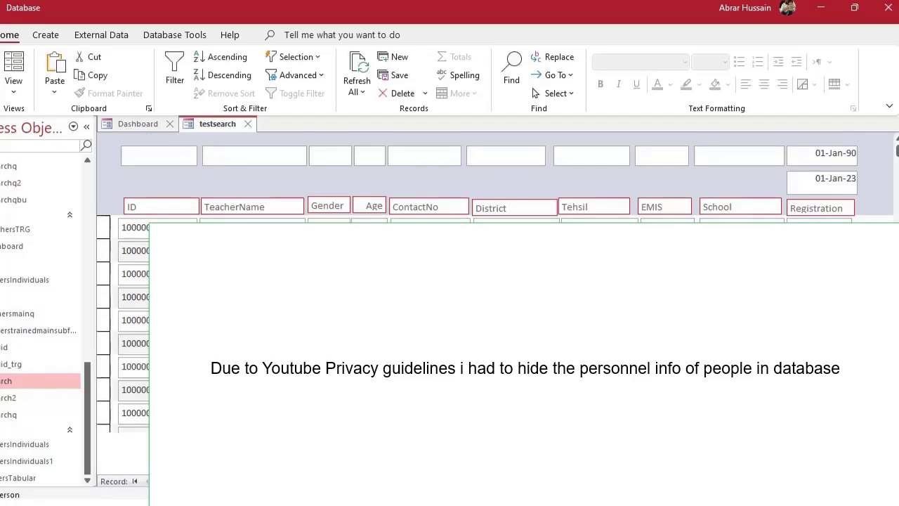
{"action": "left_click", "coordinate": [21, 86]}
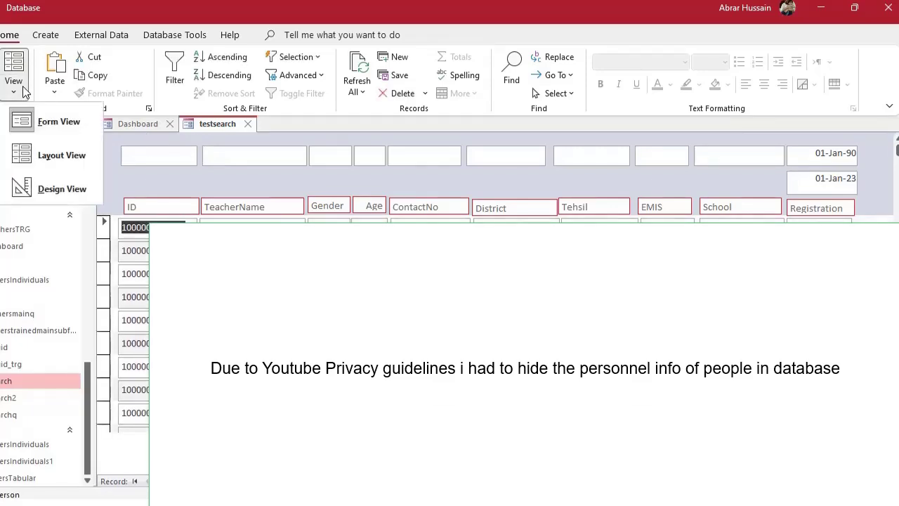
{"action": "left_click", "coordinate": [28, 187]}
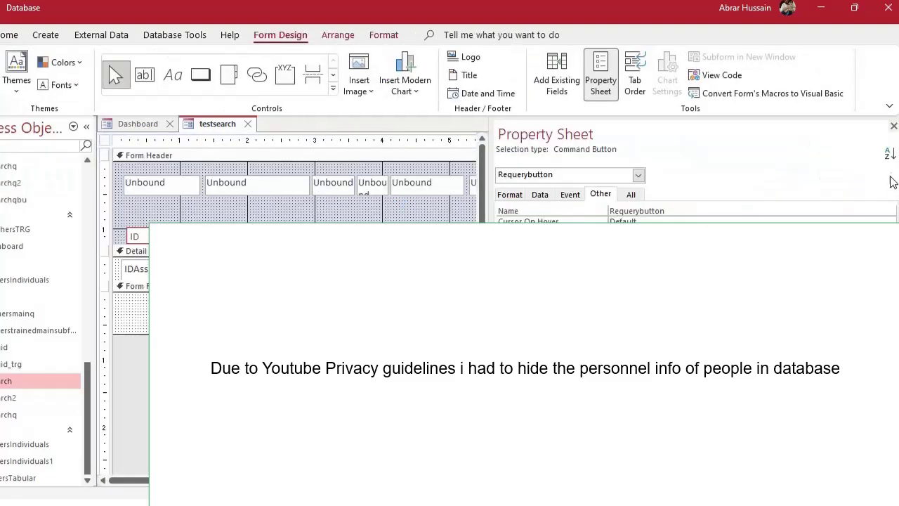
Step: Add a fourth command button to the form footer beside Open Form, without using the Command Button Wizard
{"action": "left_click", "coordinate": [893, 126]}
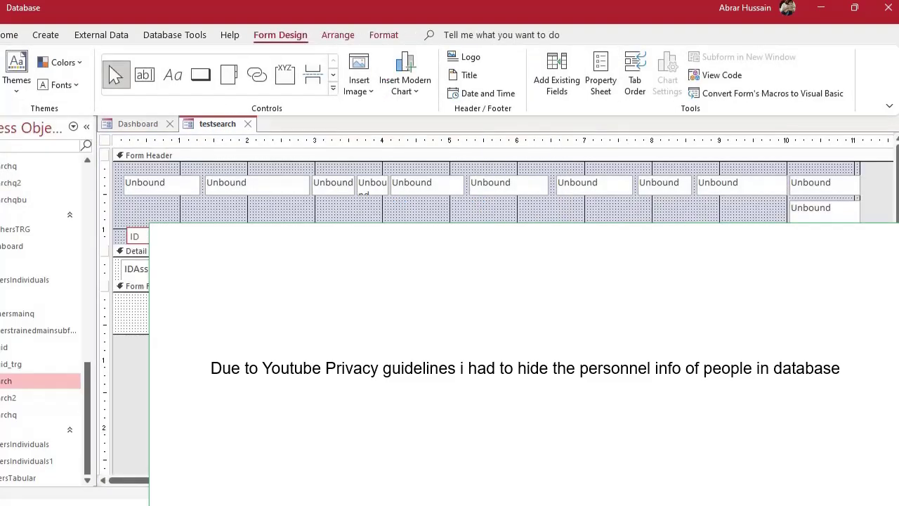
{"action": "left_click", "coordinate": [201, 73]}
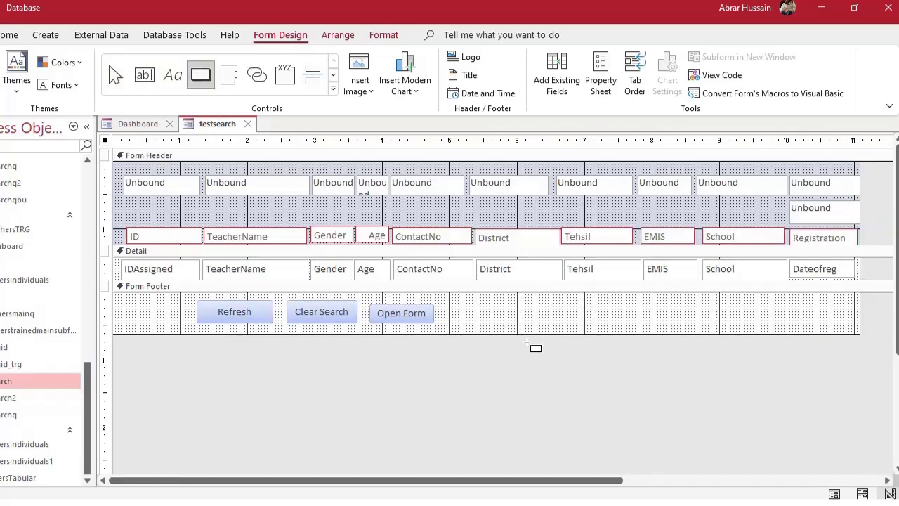
{"action": "left_click_drag", "start_coordinate": [450, 299], "coordinate": [539, 330]}
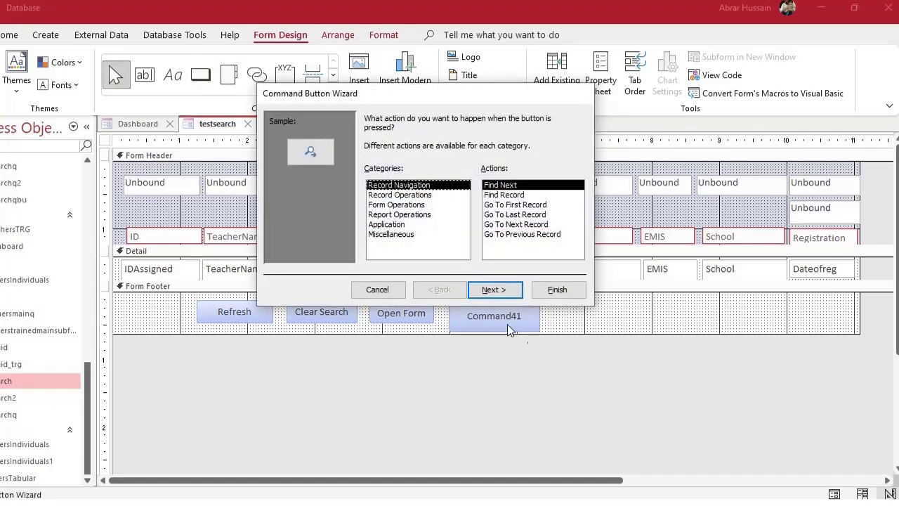
{"action": "left_click", "coordinate": [374, 290]}
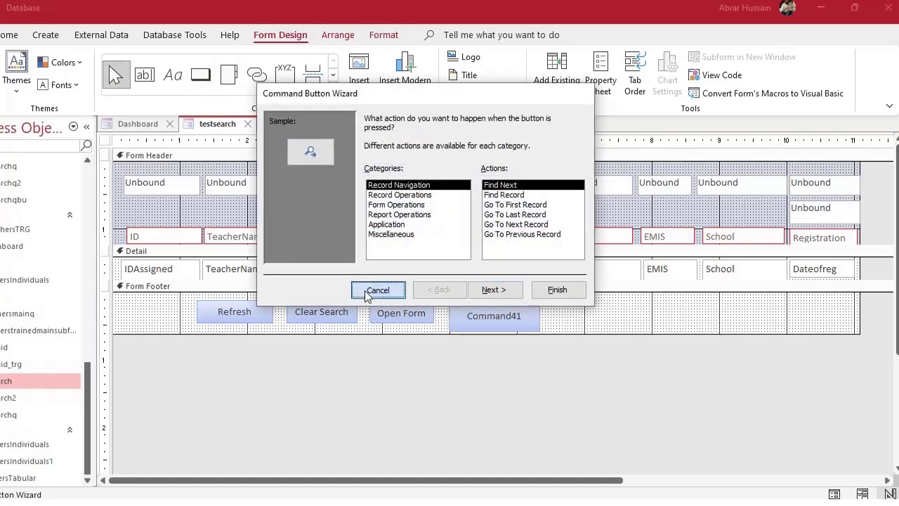
Step: View the new button's event properties and open the Clear Search button's On Click code
{"action": "double_click", "coordinate": [472, 300]}
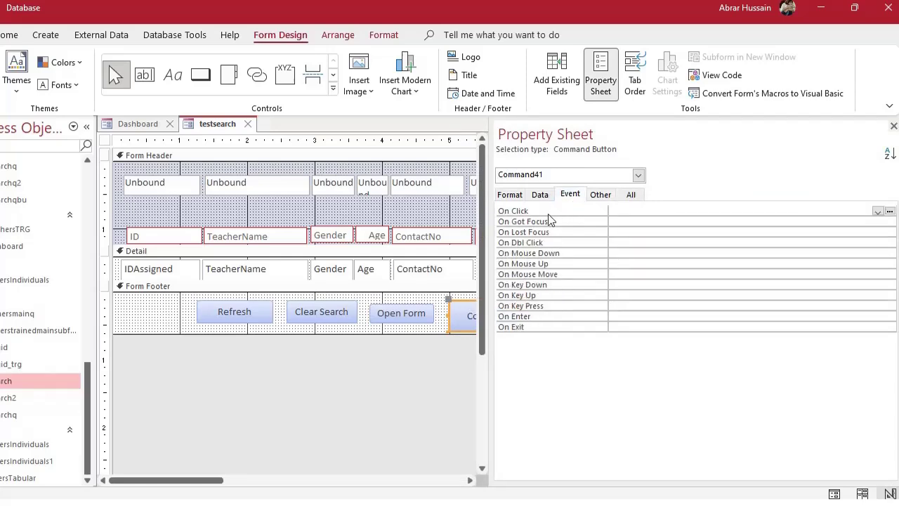
{"action": "left_click", "coordinate": [659, 209]}
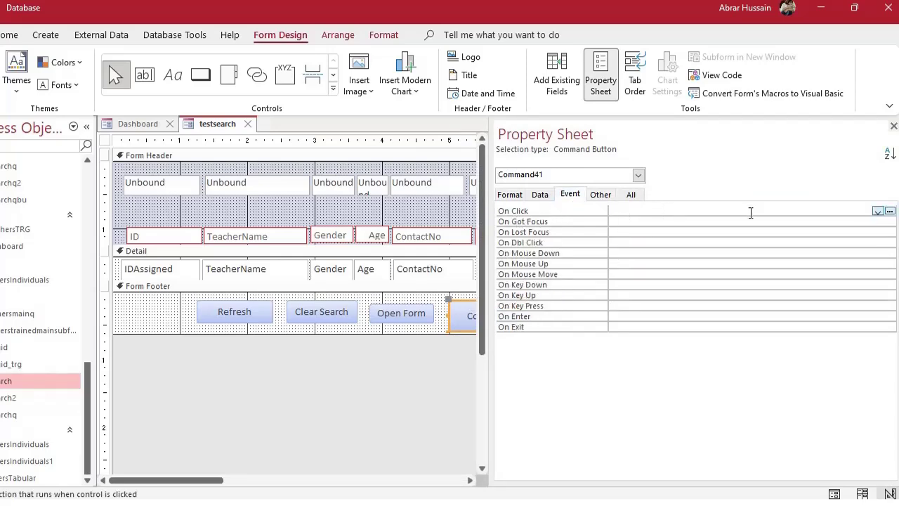
{"action": "left_click", "coordinate": [890, 211]}
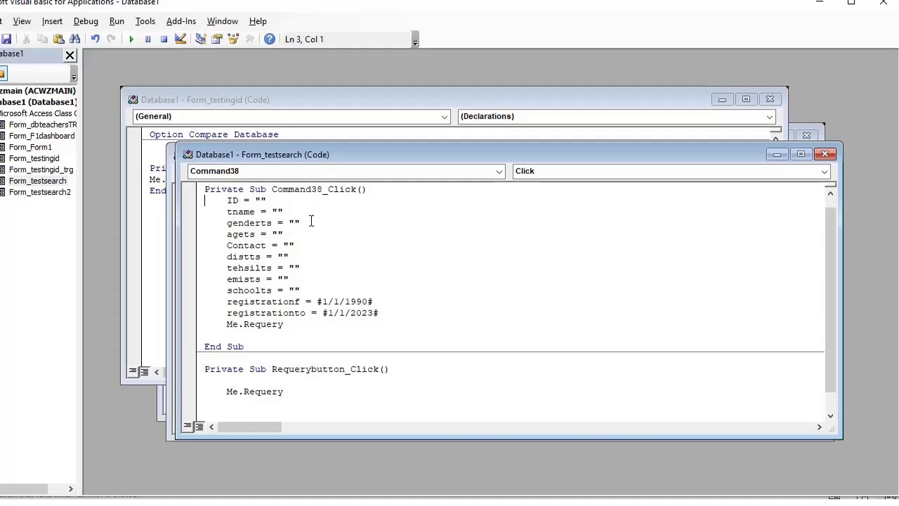
Step: Compare the search boxes in the form header with the ID and tname lines of the Clear Search code
{"action": "key", "text": "alt+Tab"}
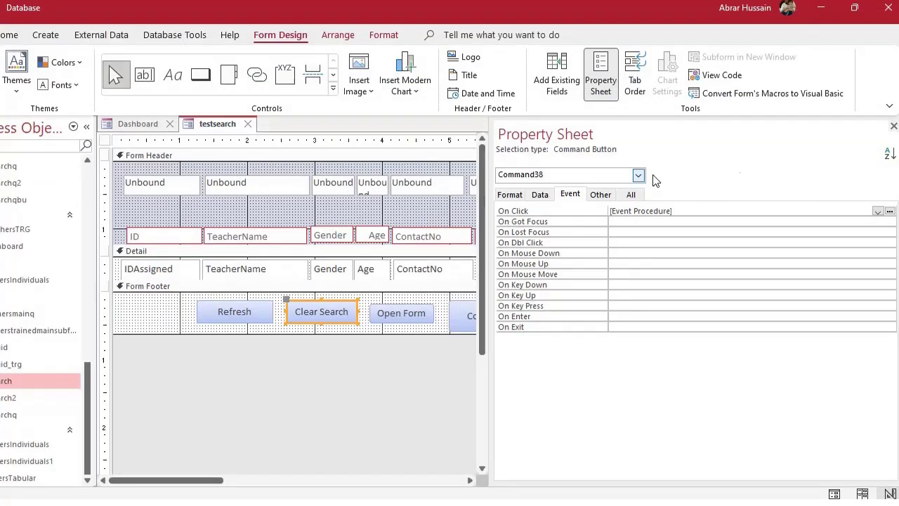
{"action": "key", "text": "F4"}
{"action": "left_click", "coordinate": [167, 188]}
{"action": "left_click", "coordinate": [277, 188]}
{"action": "left_click", "coordinate": [344, 187]}
{"action": "left_click", "coordinate": [370, 184]}
{"action": "left_click", "coordinate": [450, 184]}
{"action": "left_click", "coordinate": [492, 184]}
{"action": "left_click", "coordinate": [230, 185]}
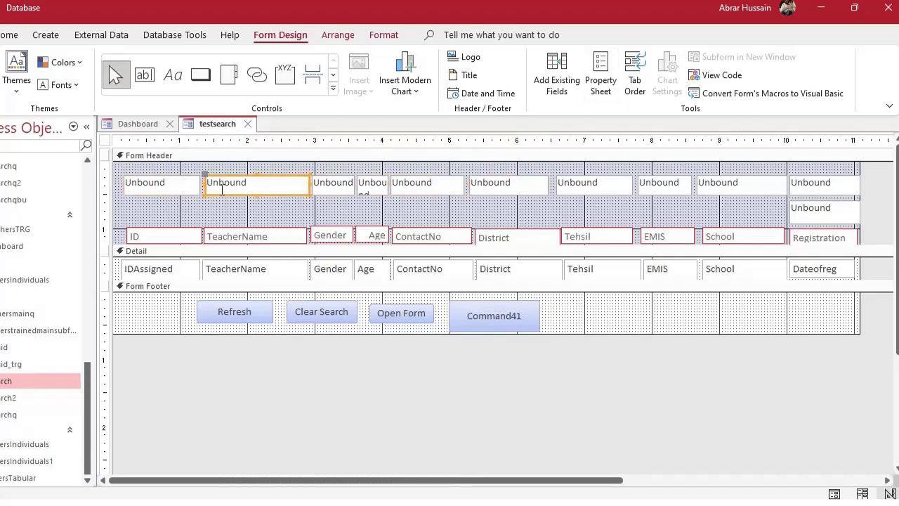
{"action": "key", "text": "alt+Tab"}
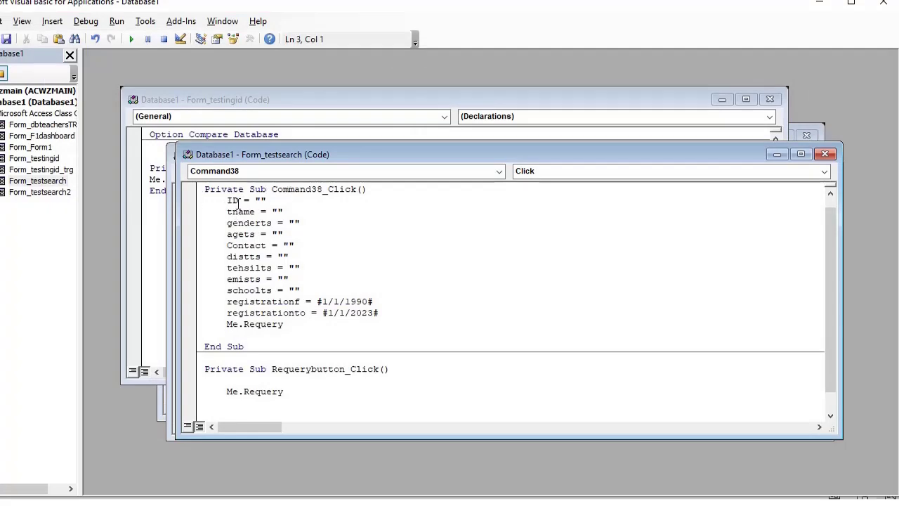
{"action": "mouse_move", "coordinate": [237, 200]}
{"action": "left_mouse_down"}
{"action": "mouse_move", "coordinate": [226, 202]}
{"action": "mouse_move", "coordinate": [254, 201]}
{"action": "left_mouse_up"}
{"action": "left_click", "coordinate": [244, 202]}
{"action": "left_click", "coordinate": [267, 205]}
{"action": "type", "text": "\""}
Step: Check the Gender search box's Name property against the genderts, agets and Contact lines of the Clear Search code
{"action": "key", "text": "alt+Tab"}
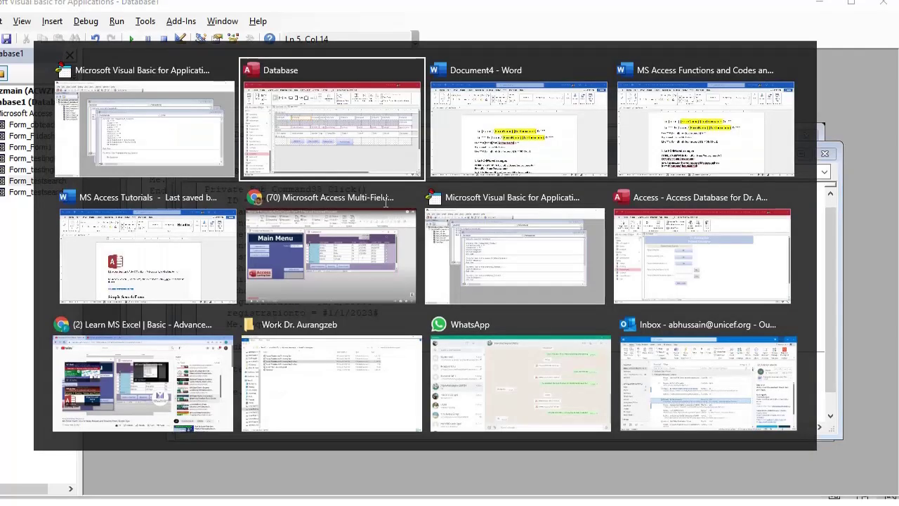
{"action": "left_click", "coordinate": [336, 186]}
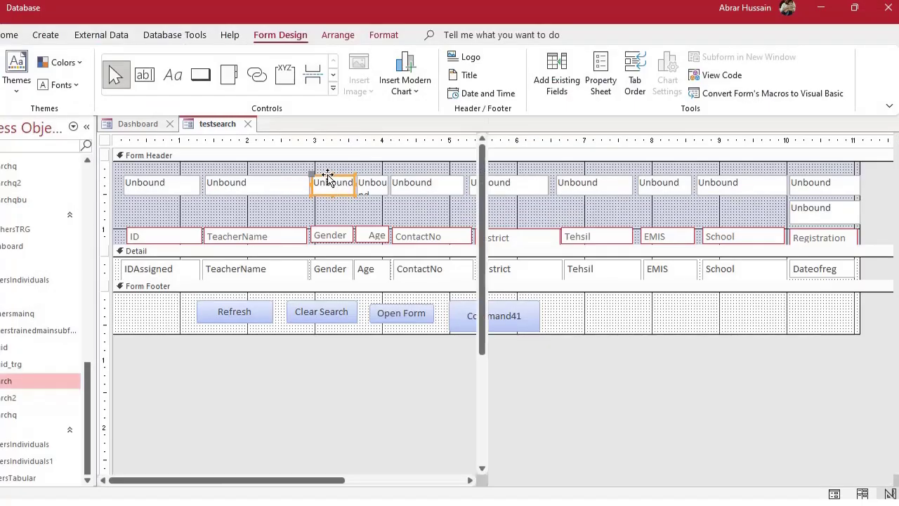
{"action": "double_click", "coordinate": [328, 175]}
{"action": "left_click", "coordinate": [600, 195]}
{"action": "double_click", "coordinate": [643, 211]}
{"action": "key", "text": "alt+Tab"}
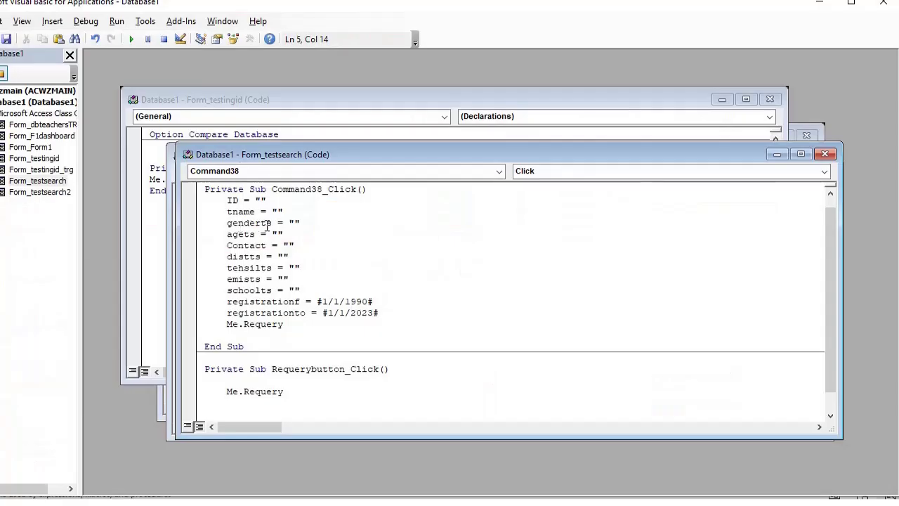
{"action": "left_click_drag", "start_coordinate": [299, 222], "coordinate": [288, 222]}
{"action": "left_click", "coordinate": [236, 236]}
{"action": "left_click", "coordinate": [244, 246]}
{"action": "key", "text": "alt+Tab"}
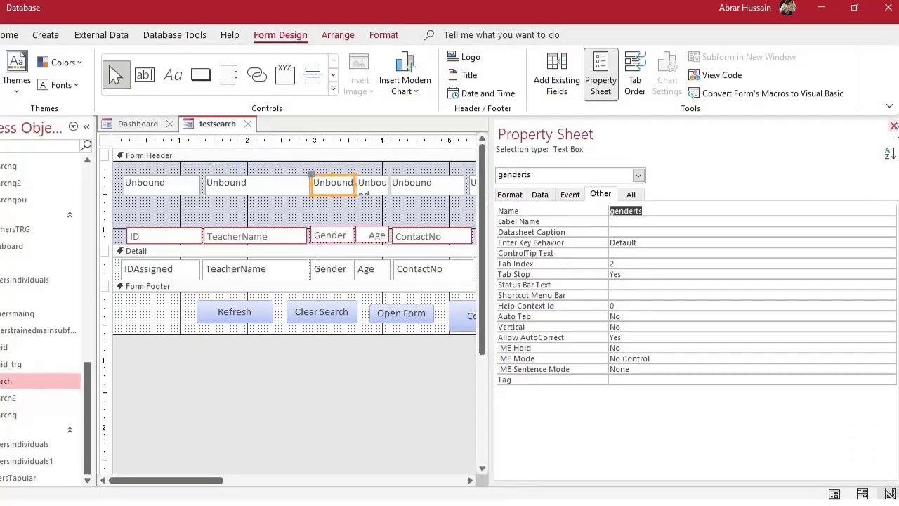
Step: Review the remaining reset lines of the Clear Search code, including the registration dates, and close the Visual Basic editor
{"action": "left_click", "coordinate": [894, 126]}
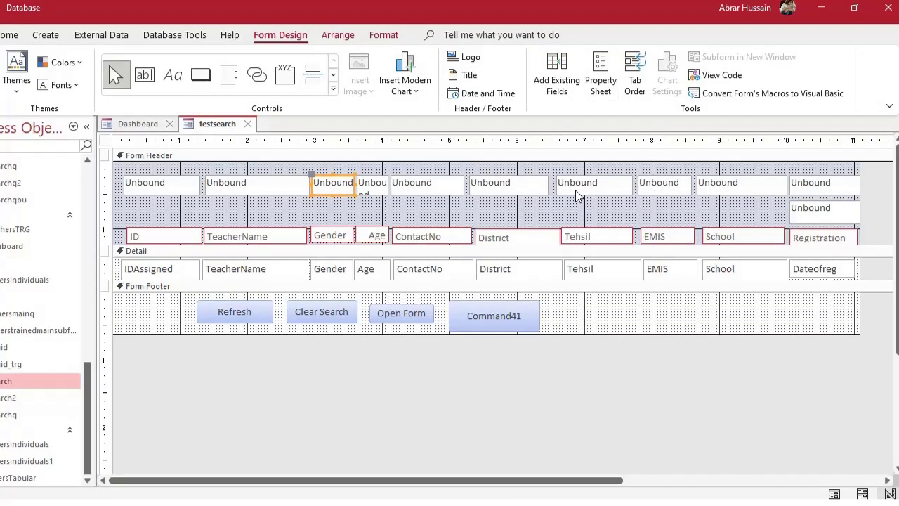
{"action": "key", "text": "alt+Tab"}
{"action": "left_click", "coordinate": [472, 280]}
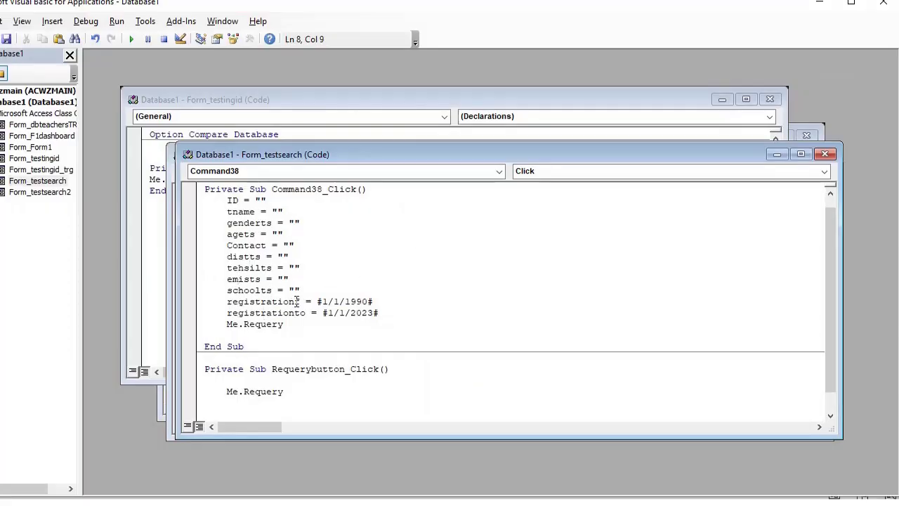
{"action": "left_click", "coordinate": [884, 2]}
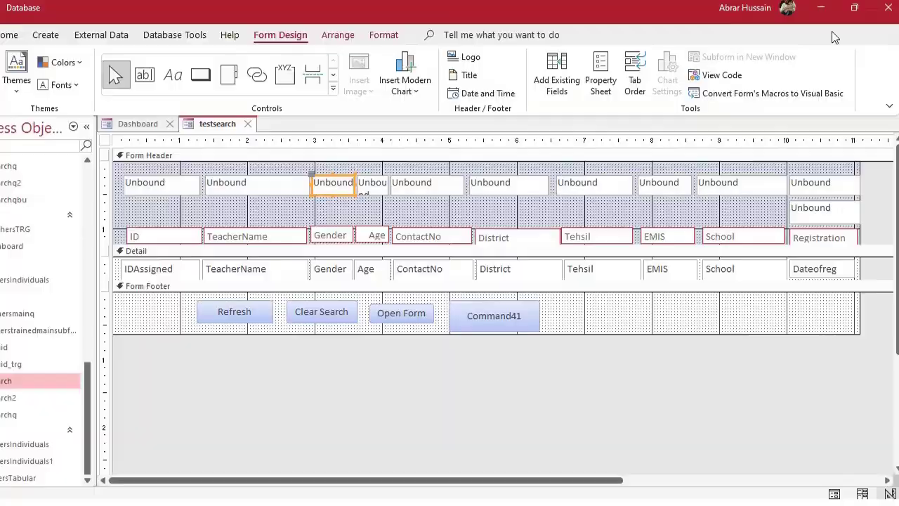
Step: Test the Clear Search button in Form view after entering sDSdaS in the TeacherName search box
{"action": "key", "text": "F5"}
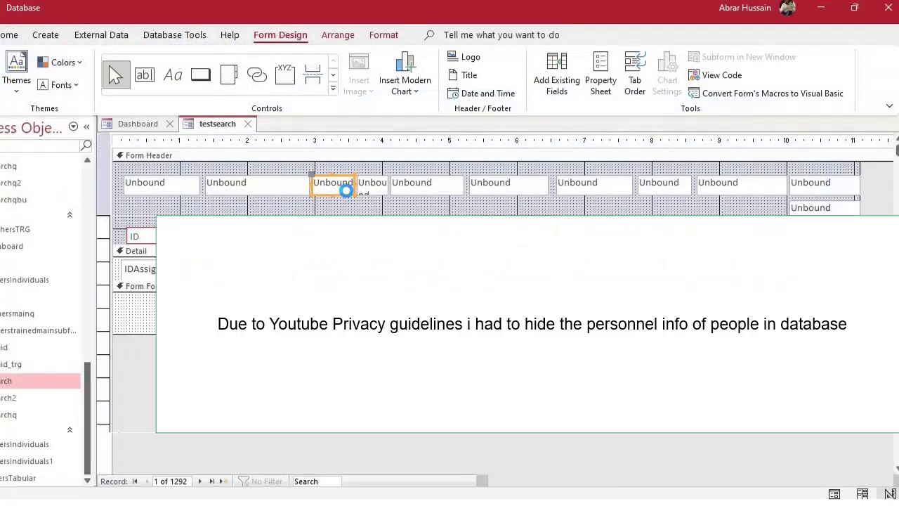
{"action": "type", "text": "sDSdaS"}
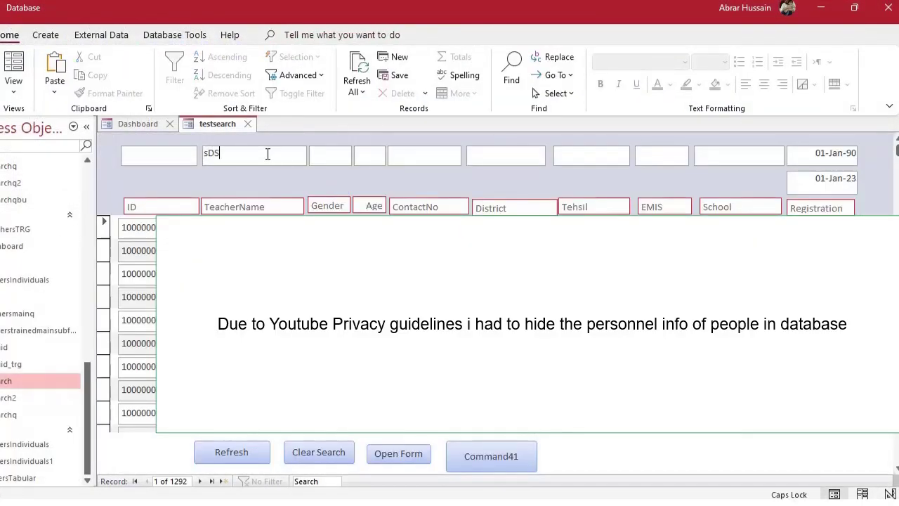
{"action": "left_click", "coordinate": [327, 453]}
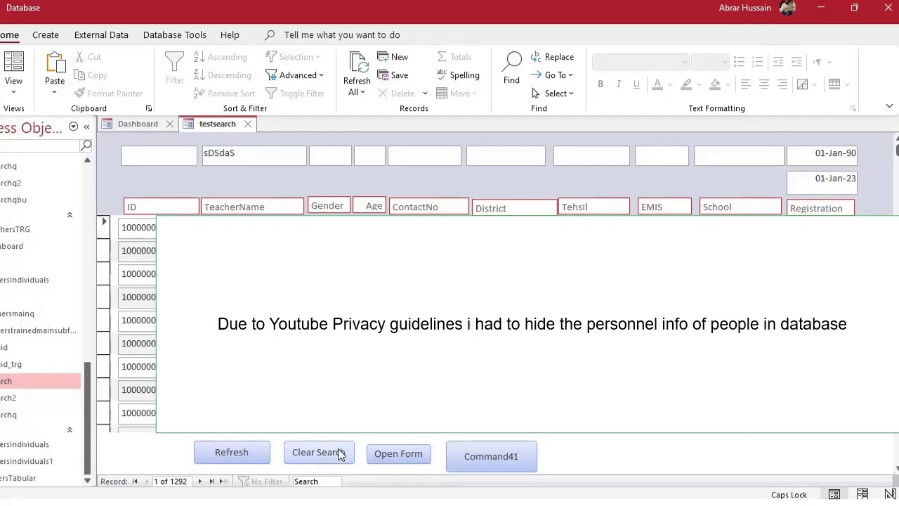
{"action": "left_click", "coordinate": [315, 454]}
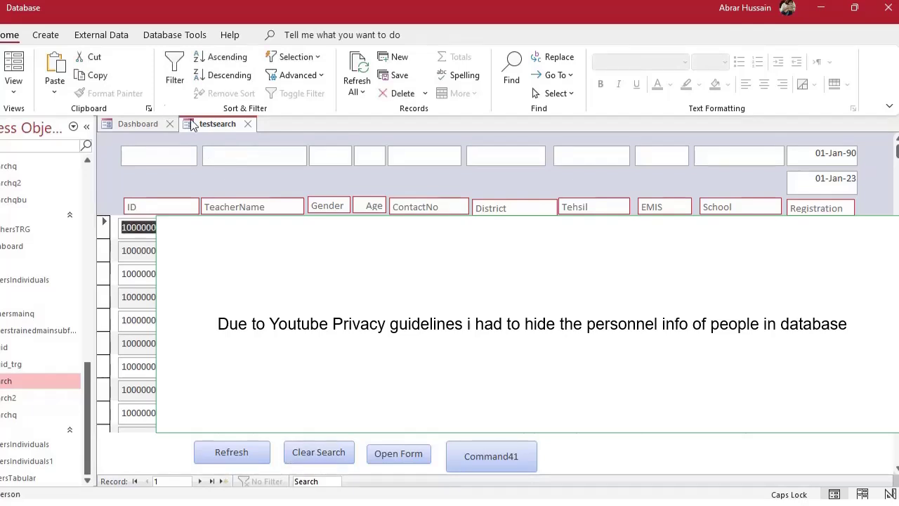
{"action": "left_click", "coordinate": [369, 157]}
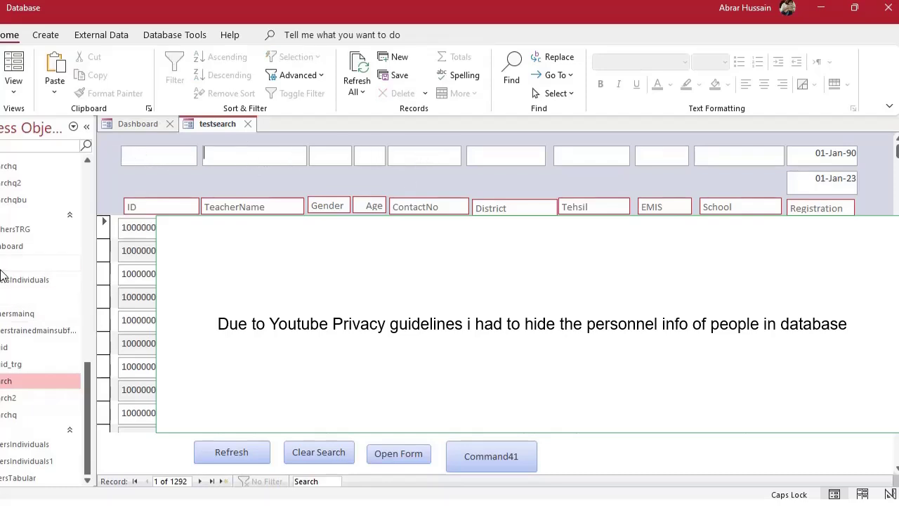
Step: Open the testsearchq query in Design view
{"action": "left_click", "coordinate": [50, 170]}
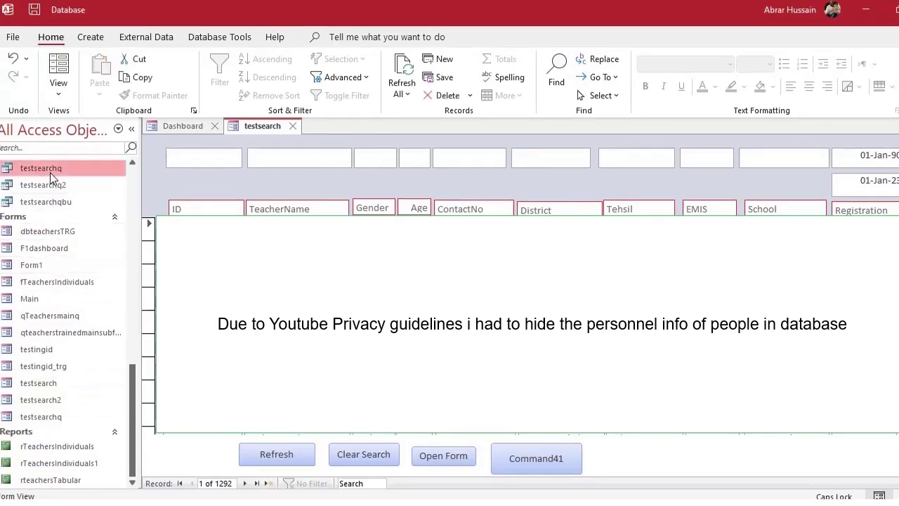
{"action": "right_click", "coordinate": [51, 166]}
{"action": "left_click", "coordinate": [103, 199]}
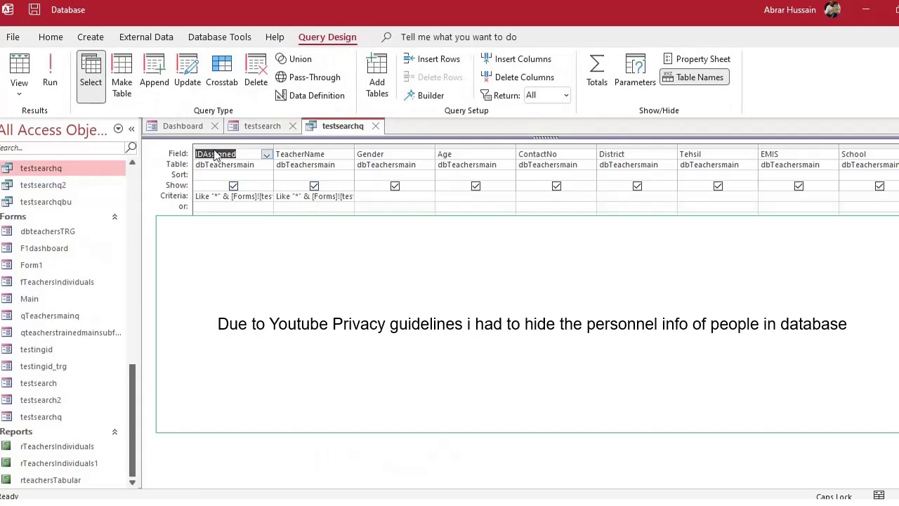
Step: Widen the Gender column and enter the criteria Like "*" & [Forms]![testsearch]![tname] & "*" in it
{"action": "left_click", "coordinate": [334, 209]}
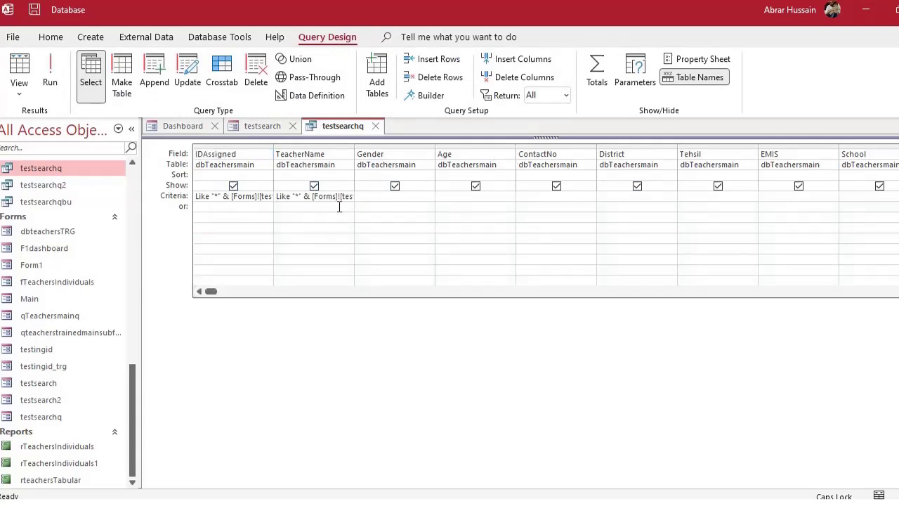
{"action": "key", "text": "Up"}
{"action": "key", "text": "Down"}
{"action": "left_click_drag", "start_coordinate": [436, 144], "coordinate": [583, 147]}
{"action": "type", "text": "Like \"*\" & [Forms]![testsearch]![tname] & \"*\""}
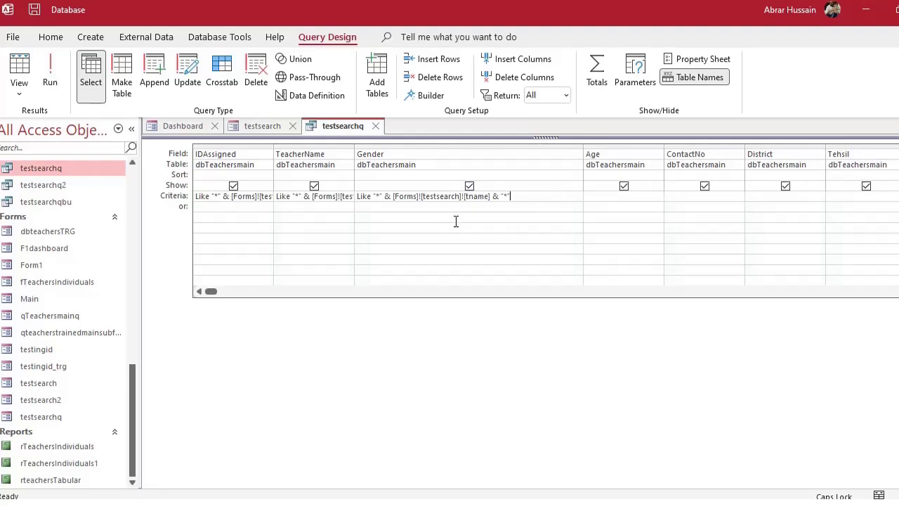
Step: Switch the testsearch form to Design view and look up the Name property of the Gender search box
{"action": "left_click_drag", "start_coordinate": [488, 199], "coordinate": [467, 202]}
{"action": "left_click", "coordinate": [261, 127]}
{"action": "left_click", "coordinate": [58, 88]}
{"action": "left_click", "coordinate": [79, 188]}
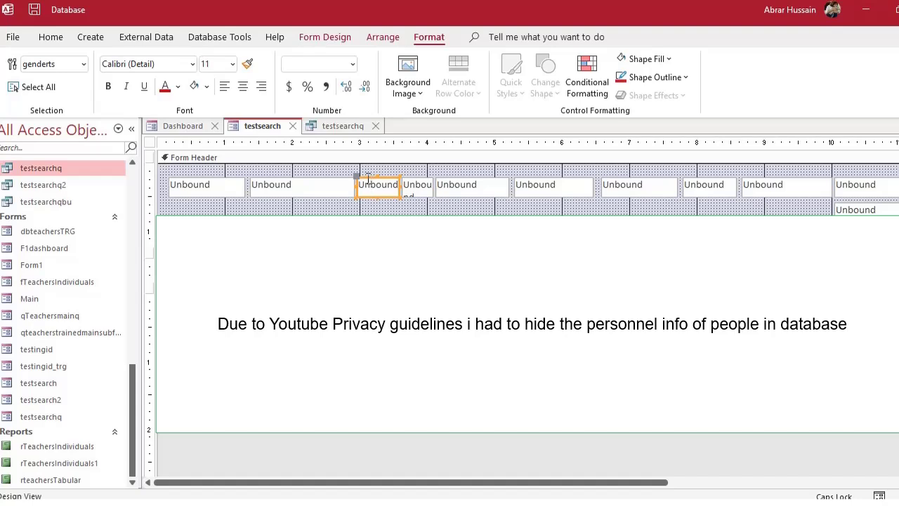
{"action": "double_click", "coordinate": [361, 177]}
{"action": "double_click", "coordinate": [686, 212]}
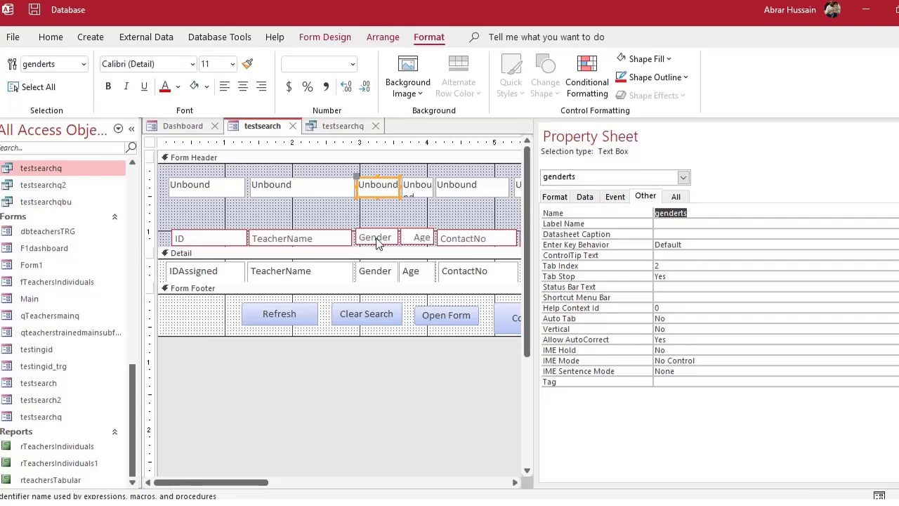
{"action": "left_click", "coordinate": [380, 278]}
{"action": "left_click", "coordinate": [692, 213]}
{"action": "left_click", "coordinate": [387, 188]}
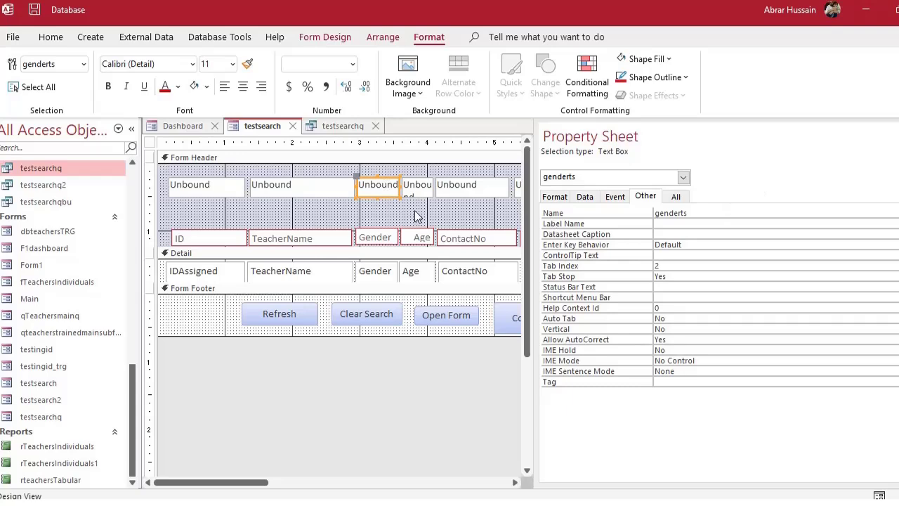
Step: Look up the Name properties of the Age and ContactNo search boxes
{"action": "left_click", "coordinate": [423, 191]}
{"action": "double_click", "coordinate": [677, 214]}
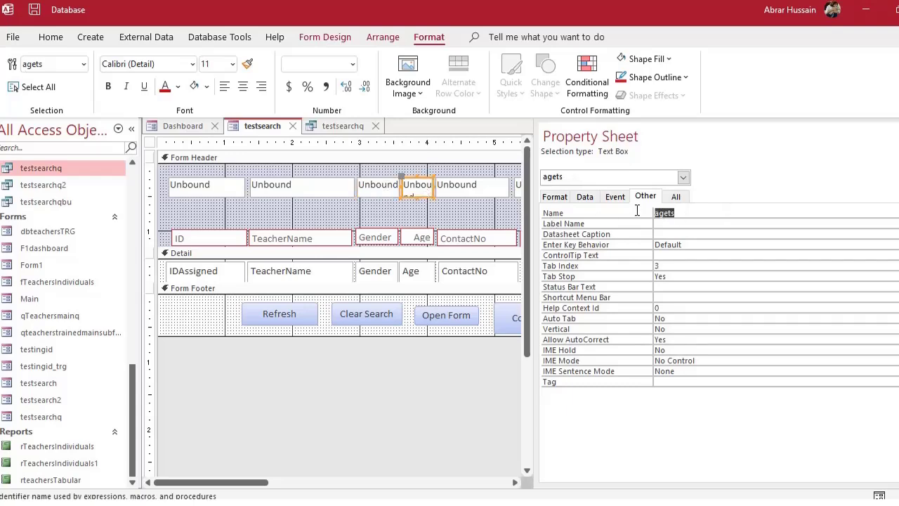
{"action": "left_click", "coordinate": [493, 185]}
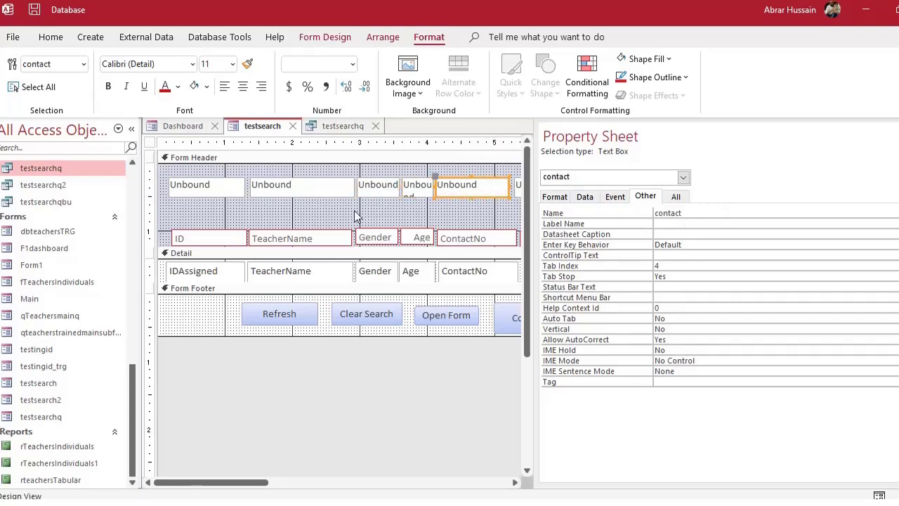
Step: Replace the tname reference in testsearchq's Gender criteria with [genderts] and hide the Property Sheet
{"action": "left_click", "coordinate": [331, 128]}
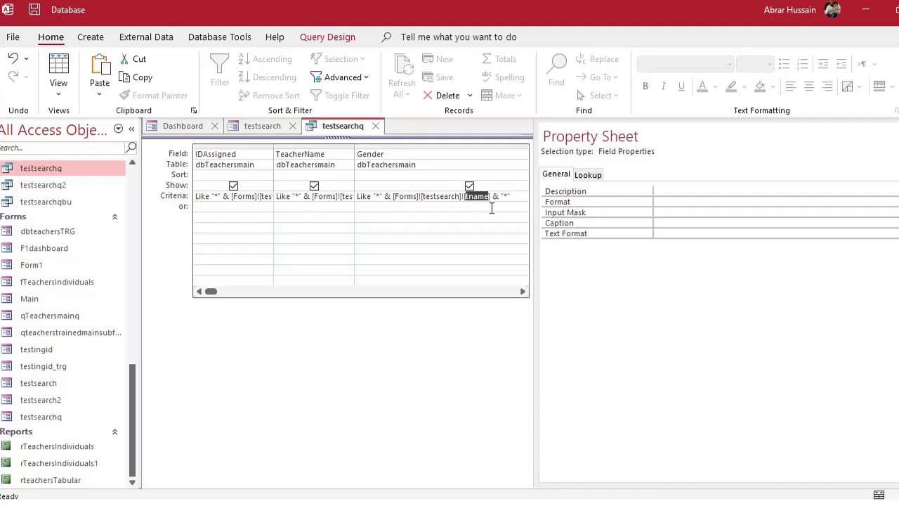
{"action": "type", "text": "[genderts"}
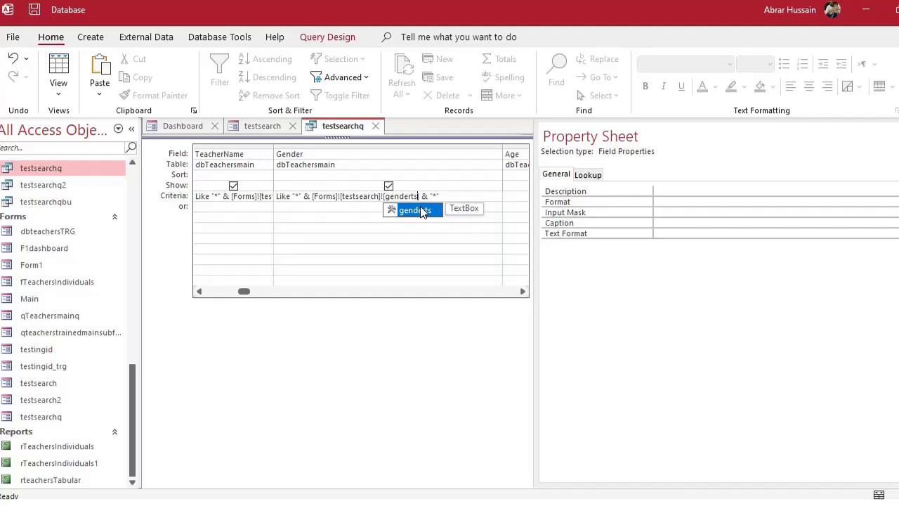
{"action": "left_click", "coordinate": [421, 211]}
{"action": "left_click", "coordinate": [421, 196]}
{"action": "key", "text": "F4"}
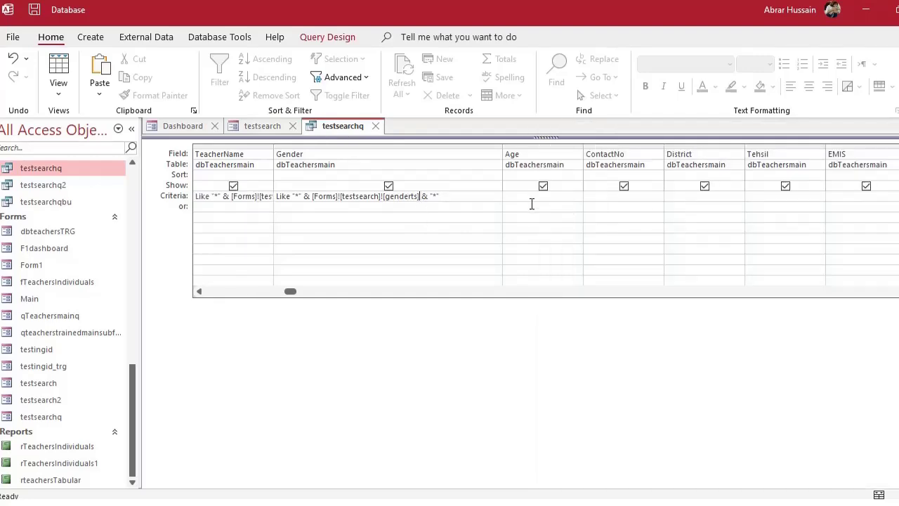
Step: Copy the complete Gender criteria of testsearchq into the Age column's criteria and select the genderts name in it
{"action": "key", "text": "shift+F2"}
{"action": "left_click_drag", "start_coordinate": [558, 178], "coordinate": [358, 187]}
{"action": "key", "text": "ctrl+c"}
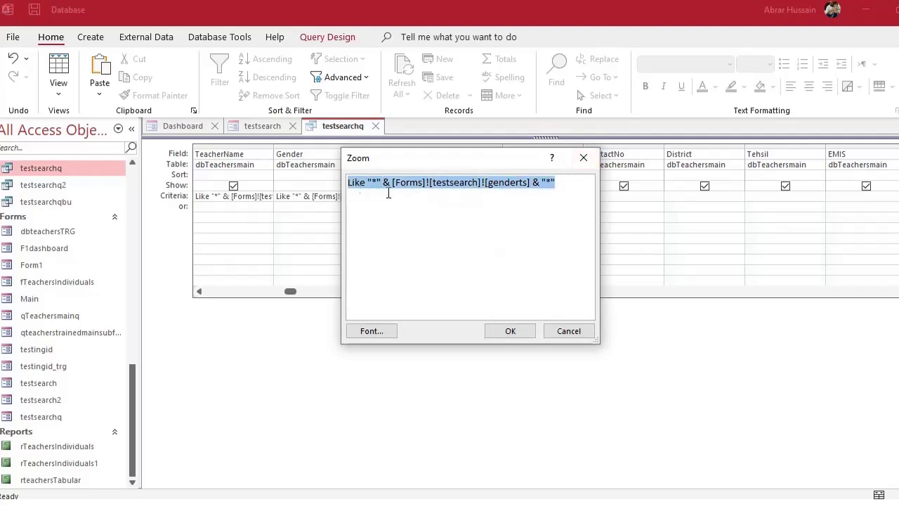
{"action": "left_click", "coordinate": [552, 331]}
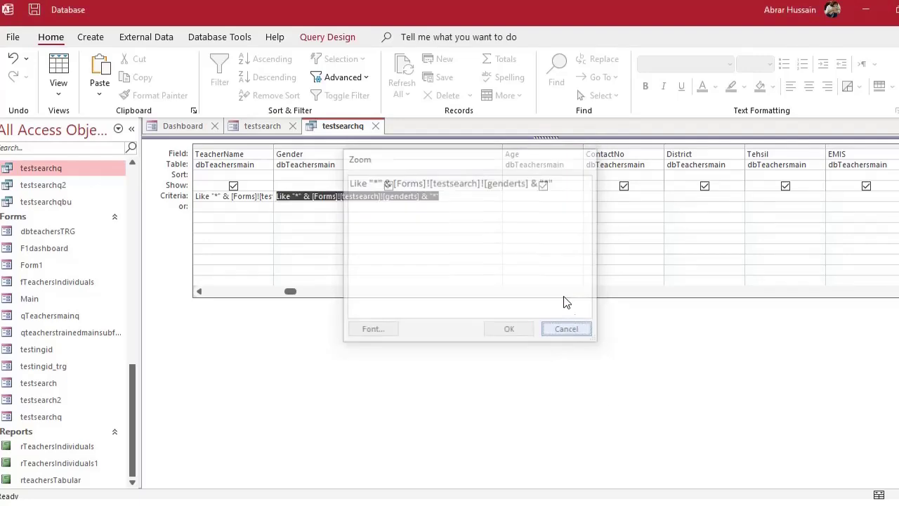
{"action": "left_click", "coordinate": [541, 196]}
{"action": "key", "text": "ctrl+v"}
{"action": "left_click_drag", "start_coordinate": [545, 196], "coordinate": [509, 197]}
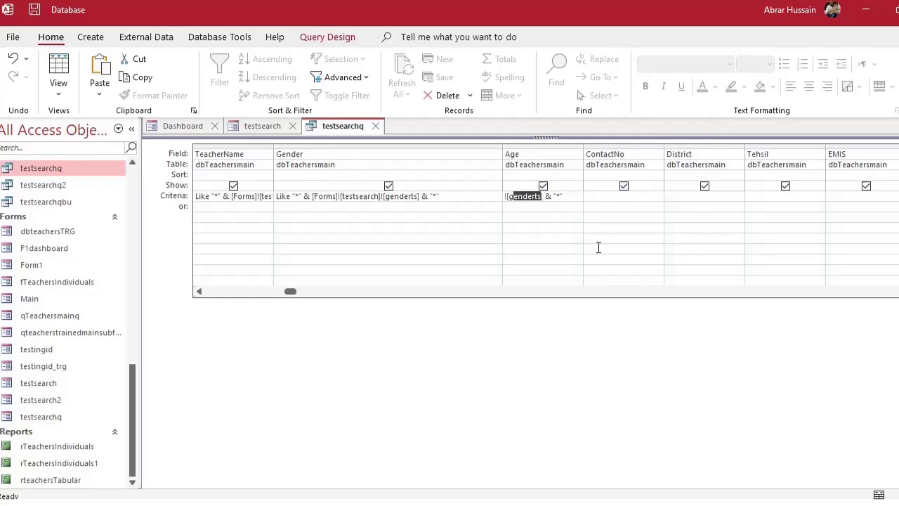
{"action": "key", "text": "Escape"}
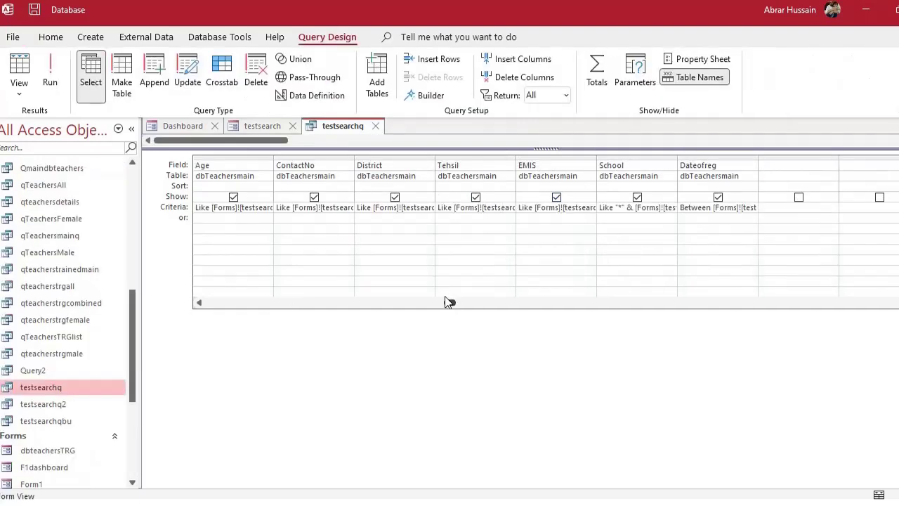
Step: Delete the Dateofreg column from the testsearchq query and close the query
{"action": "left_click_drag", "start_coordinate": [450, 300], "coordinate": [514, 302]}
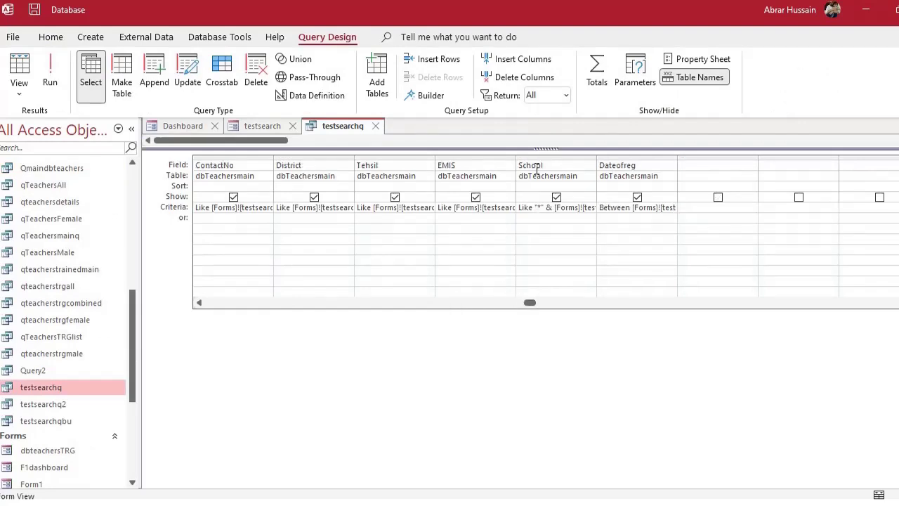
{"action": "left_click", "coordinate": [628, 159]}
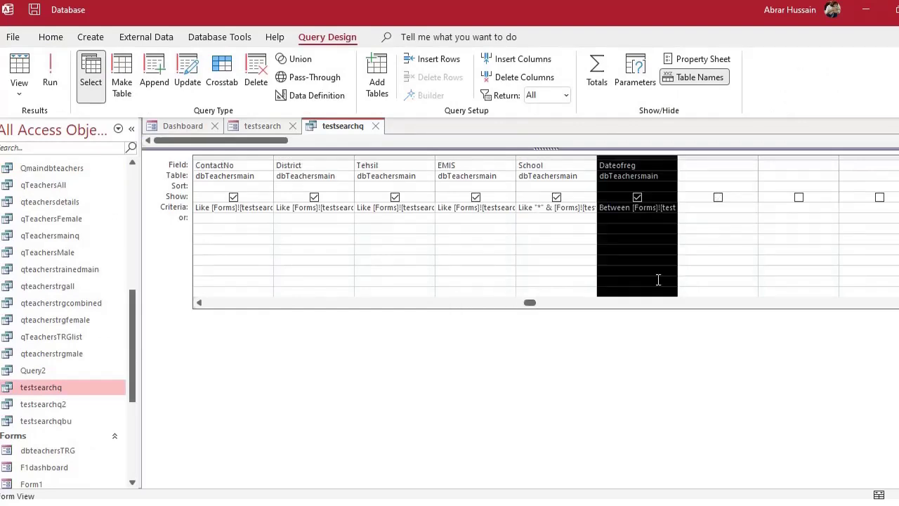
{"action": "key", "text": "Delete"}
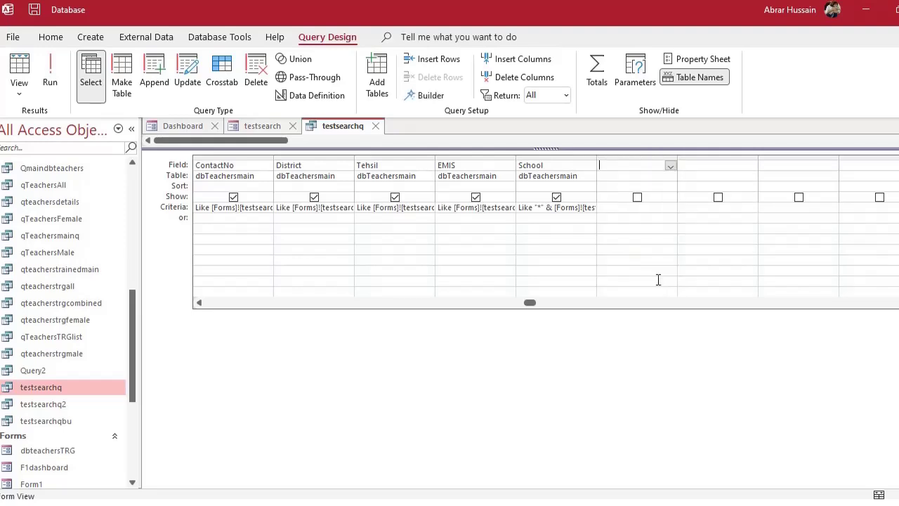
{"action": "left_click", "coordinate": [553, 243]}
{"action": "key", "text": "ctrl+w"}
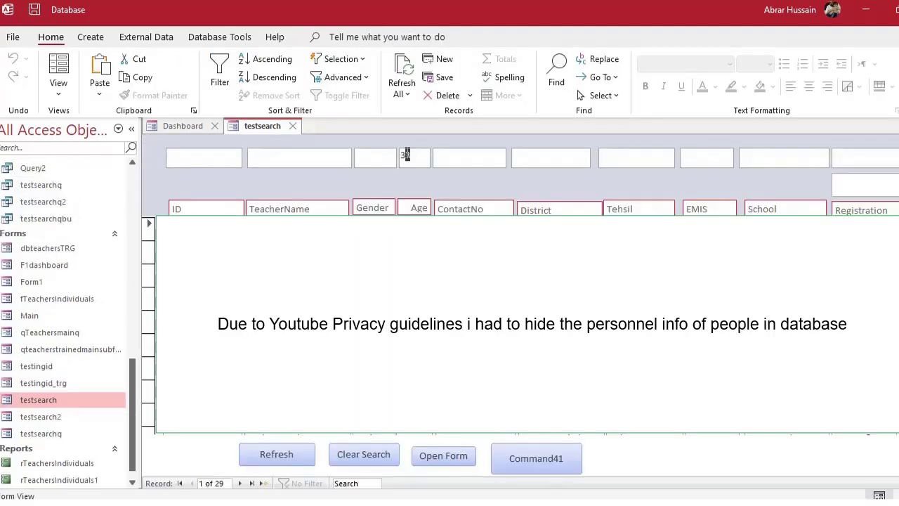
Step: Clear the search values on the testsearch form and switch the form to Design view
{"action": "key", "text": "BackSpace"}
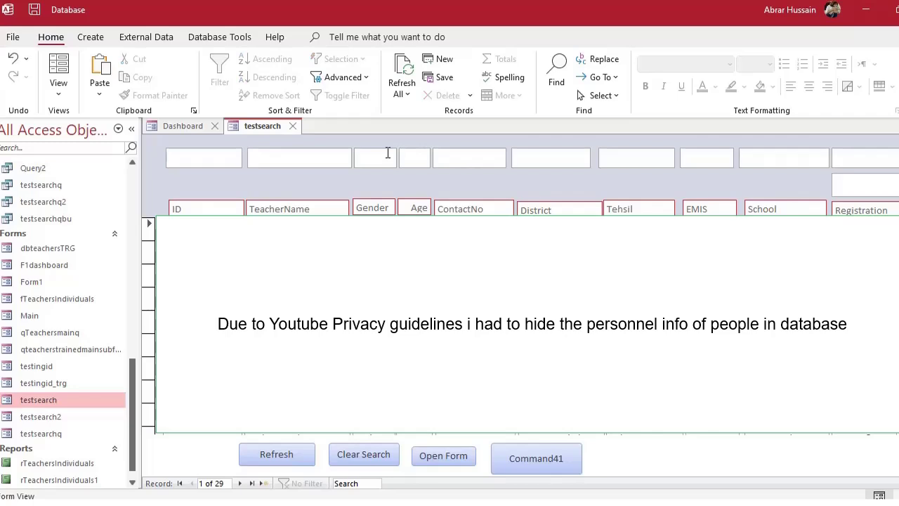
{"action": "left_click", "coordinate": [351, 460]}
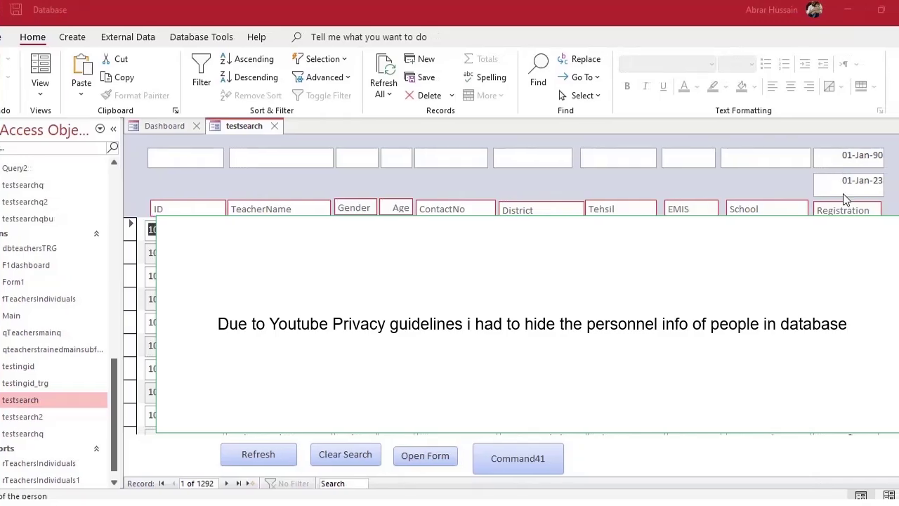
{"action": "left_click", "coordinate": [38, 94]}
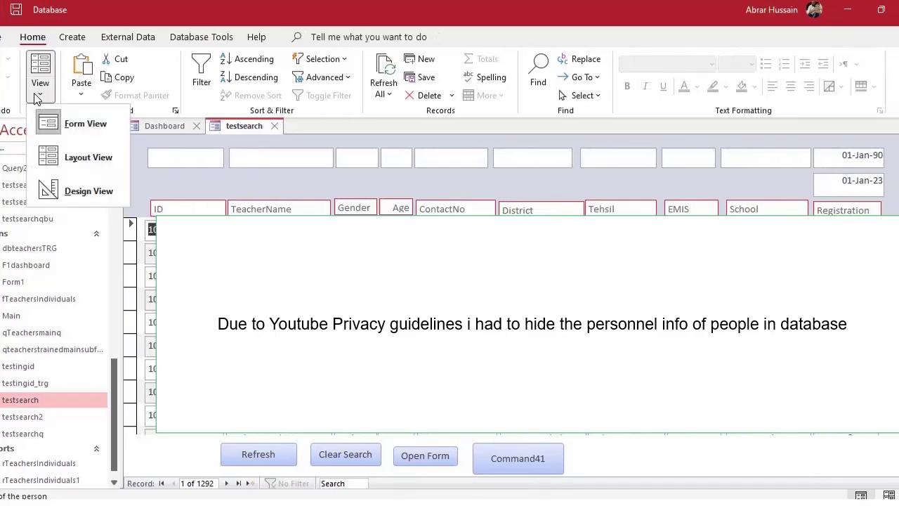
{"action": "left_click", "coordinate": [68, 191]}
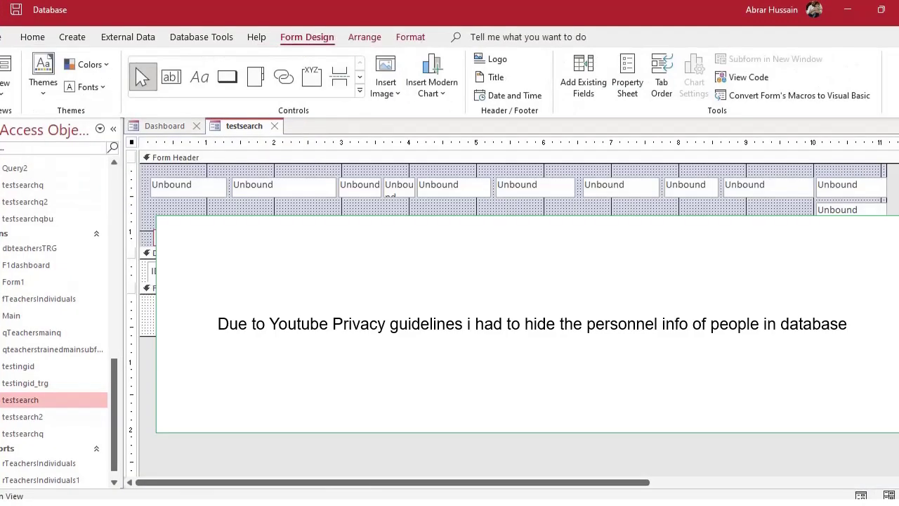
Step: Look up the Format property of the upper Registration date box in the form header
{"action": "left_click", "coordinate": [845, 183]}
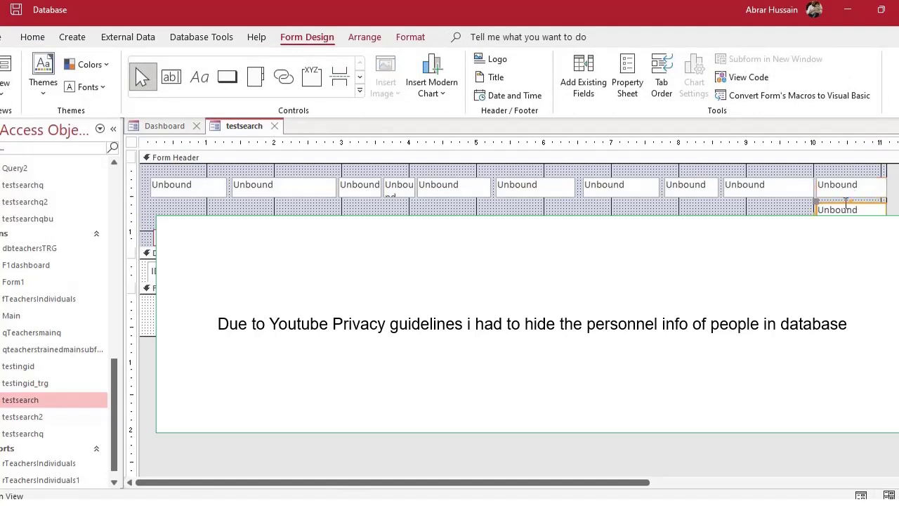
{"action": "double_click", "coordinate": [831, 181]}
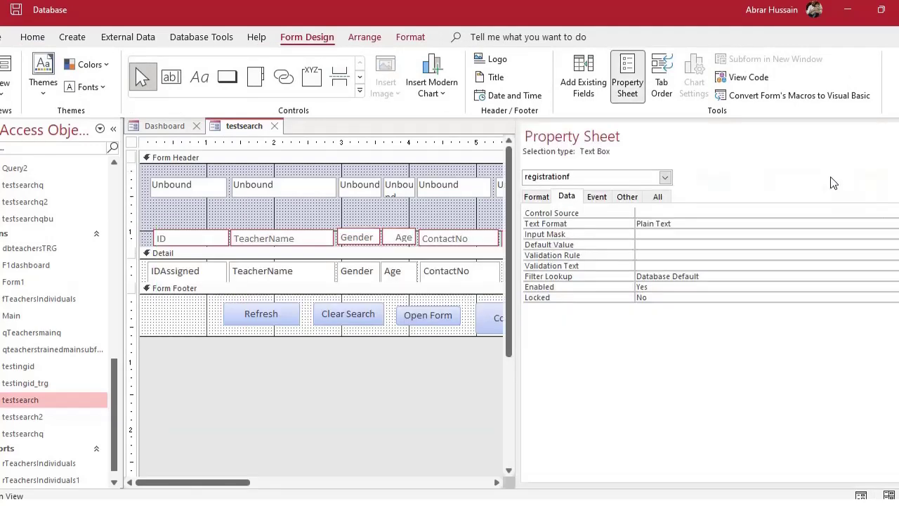
{"action": "left_click", "coordinate": [545, 200]}
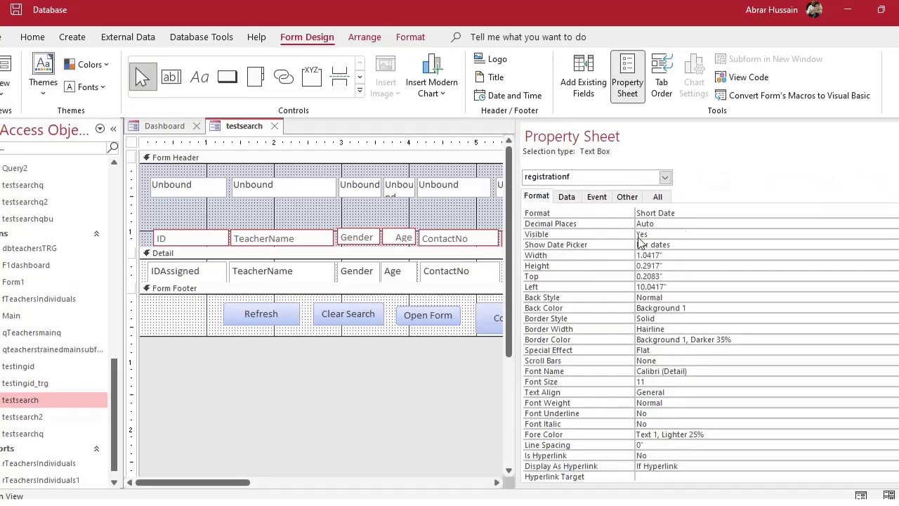
{"action": "left_click", "coordinate": [588, 210]}
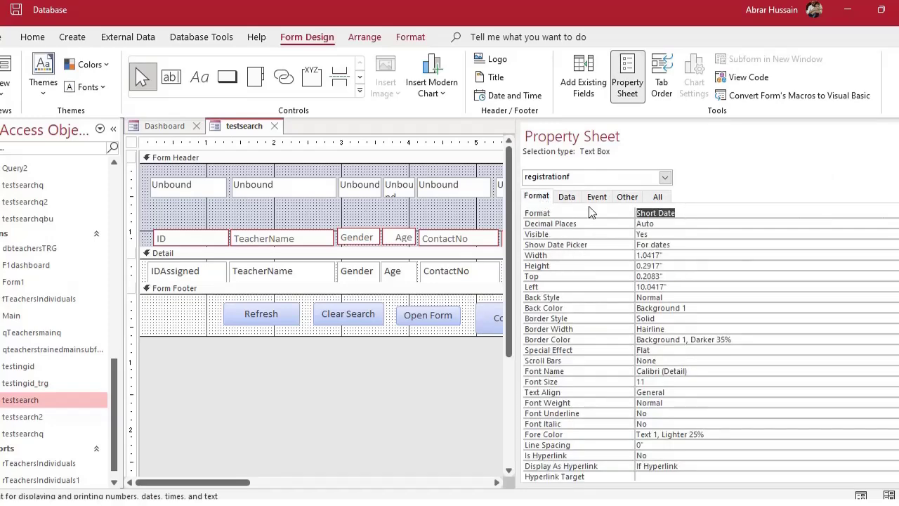
{"action": "left_click", "coordinate": [862, 217]}
{"action": "key", "text": "F4"}
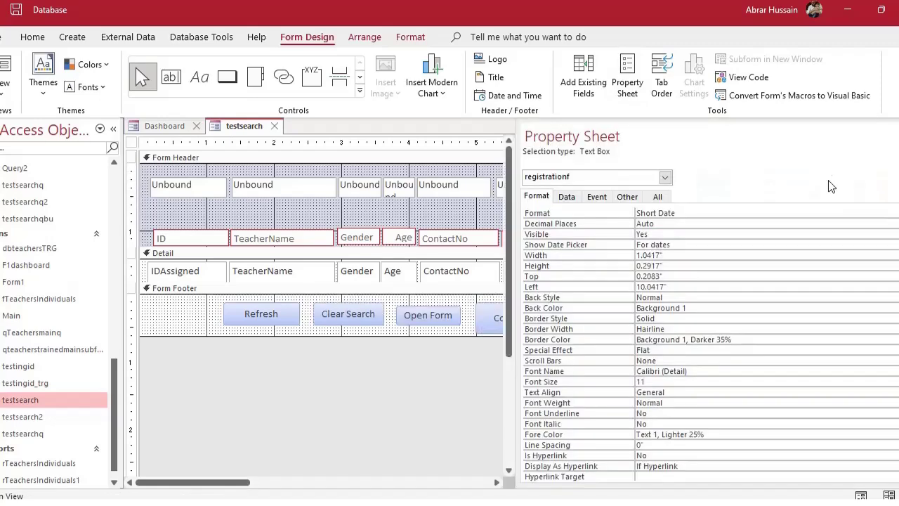
Step: Look up the Name properties of the upper and lower Registration date boxes and hide the Property Sheet
{"action": "left_click", "coordinate": [623, 201]}
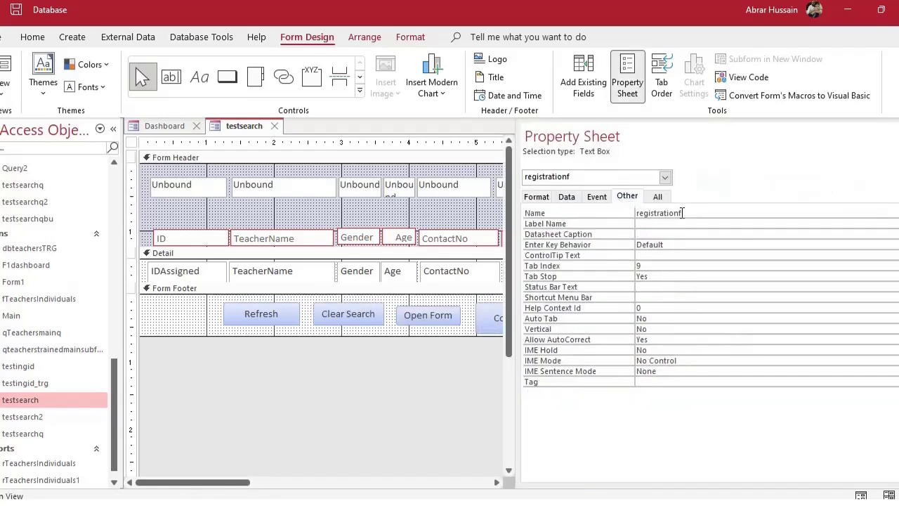
{"action": "left_click", "coordinate": [599, 214]}
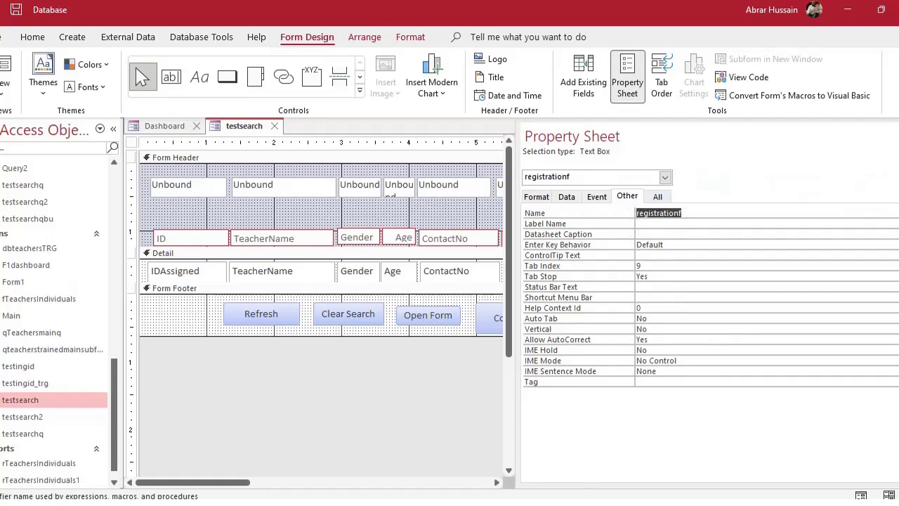
{"action": "key", "text": "F4"}
{"action": "left_click", "coordinate": [830, 205]}
{"action": "key", "text": "F4"}
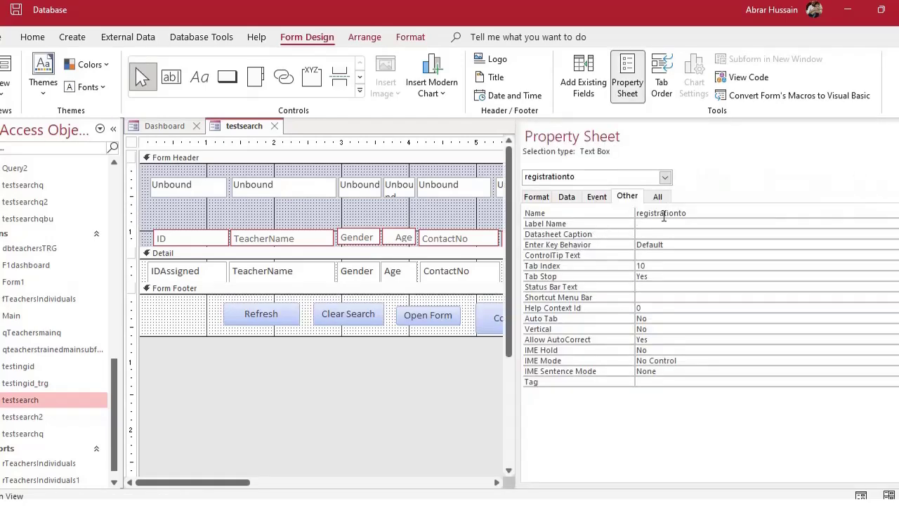
{"action": "left_click", "coordinate": [599, 217]}
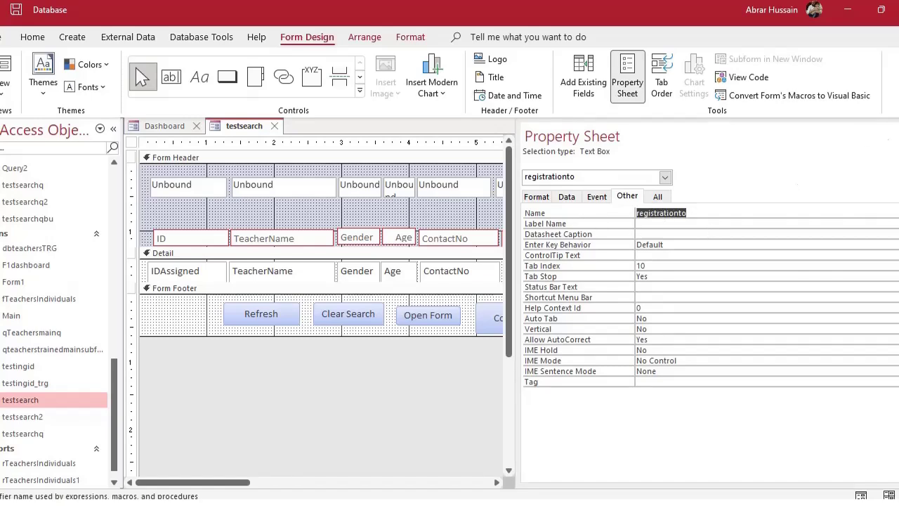
{"action": "key", "text": "F4"}
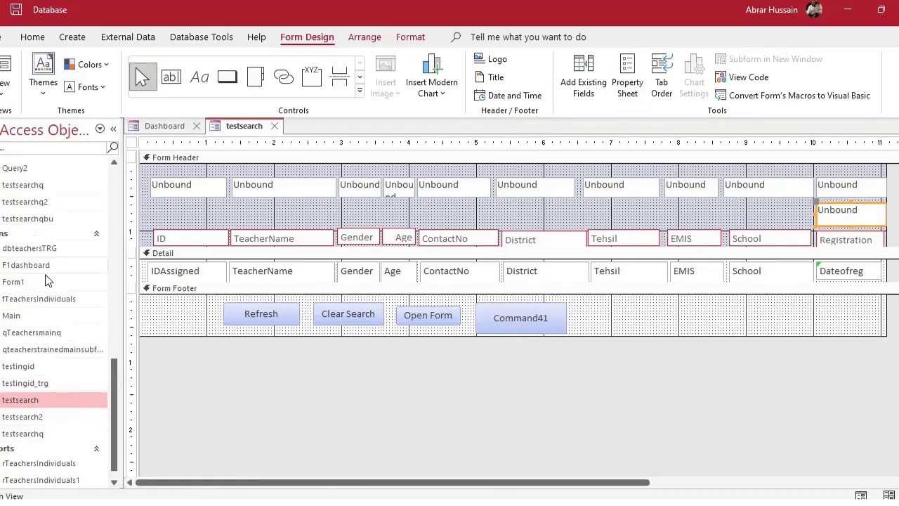
Step: Open testsearchq in Design view and add the Dateofreg field in the first empty column after School
{"action": "right_click", "coordinate": [32, 184]}
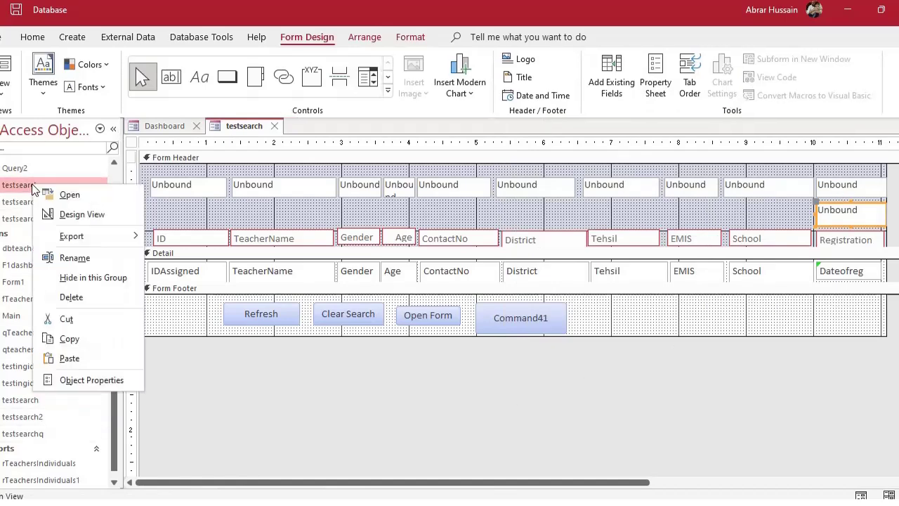
{"action": "left_click", "coordinate": [67, 213]}
{"action": "left_click_drag", "start_coordinate": [191, 291], "coordinate": [605, 299]}
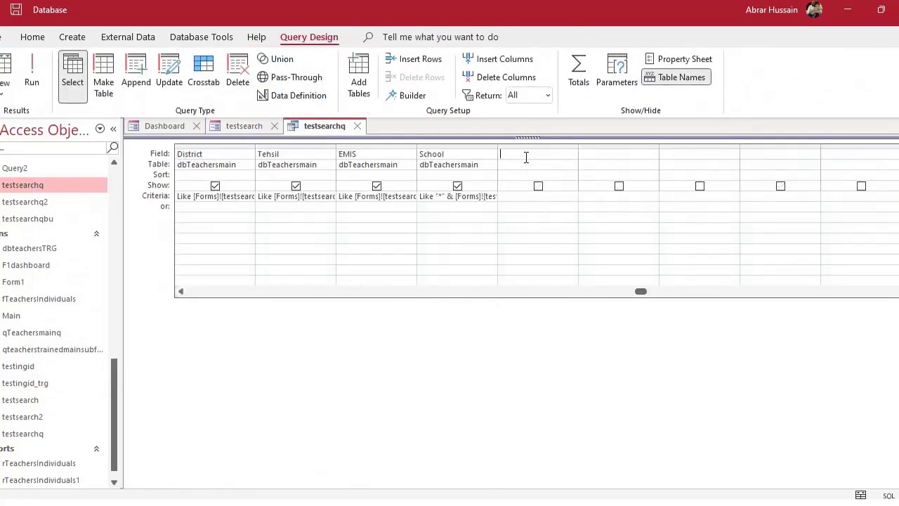
{"action": "left_click", "coordinate": [559, 169]}
{"action": "left_click", "coordinate": [571, 166]}
{"action": "left_click", "coordinate": [555, 175]}
{"action": "left_click", "coordinate": [574, 154]}
{"action": "left_click", "coordinate": [573, 154]}
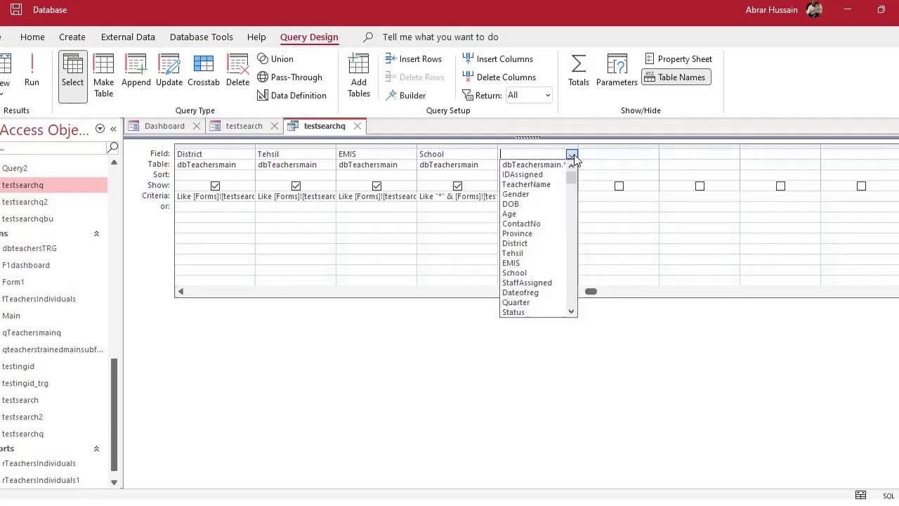
{"action": "left_click", "coordinate": [521, 293]}
Step: Begin the Dateofreg criteria in the Zoom editor with BETWEEN Forms!testsearch!registrationf
{"action": "left_click", "coordinate": [536, 198]}
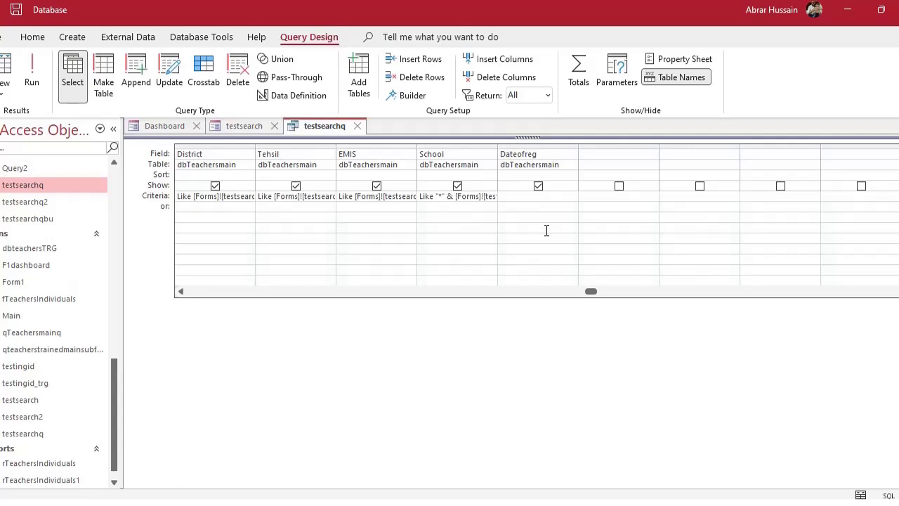
{"action": "key", "text": "shift+Tab"}
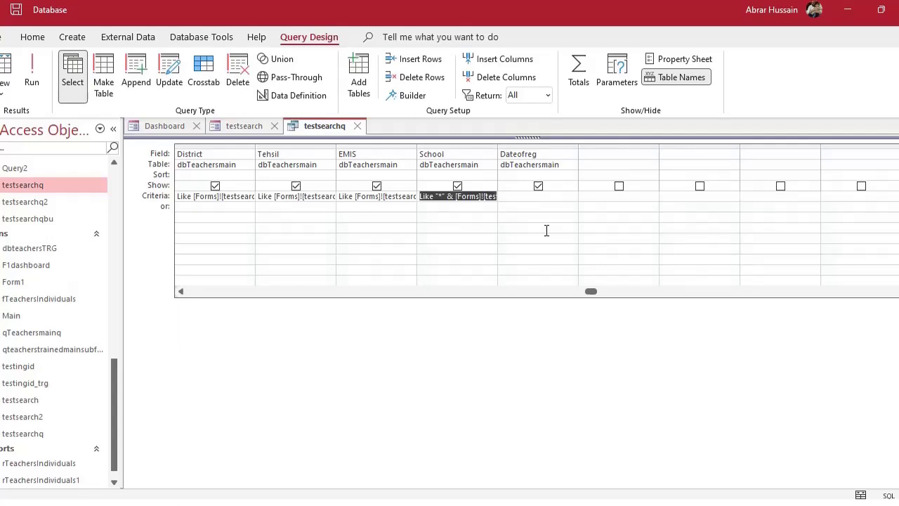
{"action": "key", "text": "Tab"}
{"action": "key", "text": "Tab"}
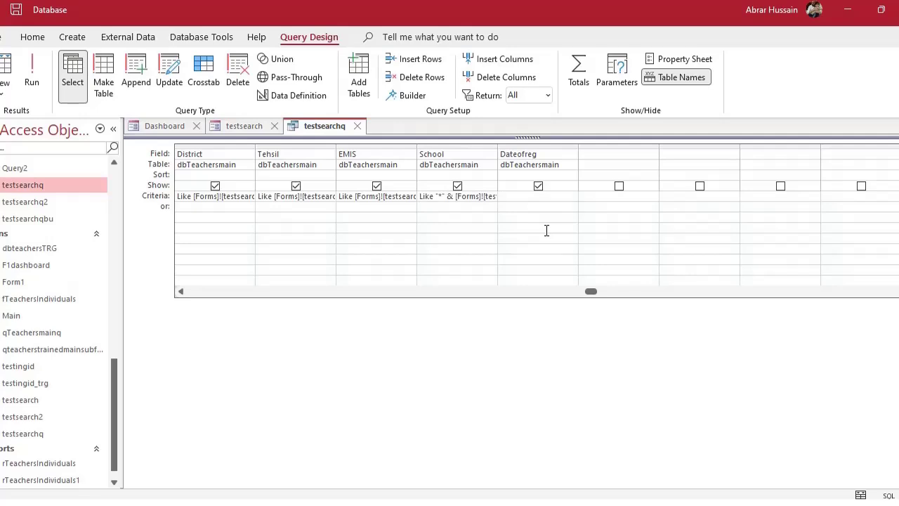
{"action": "key", "text": "shift+F2"}
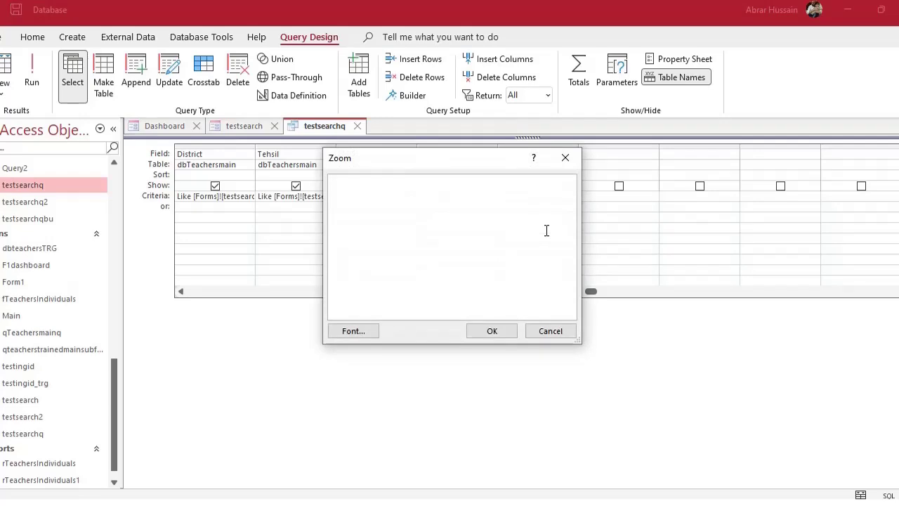
{"action": "type", "text": "BETWEEN Forms"}
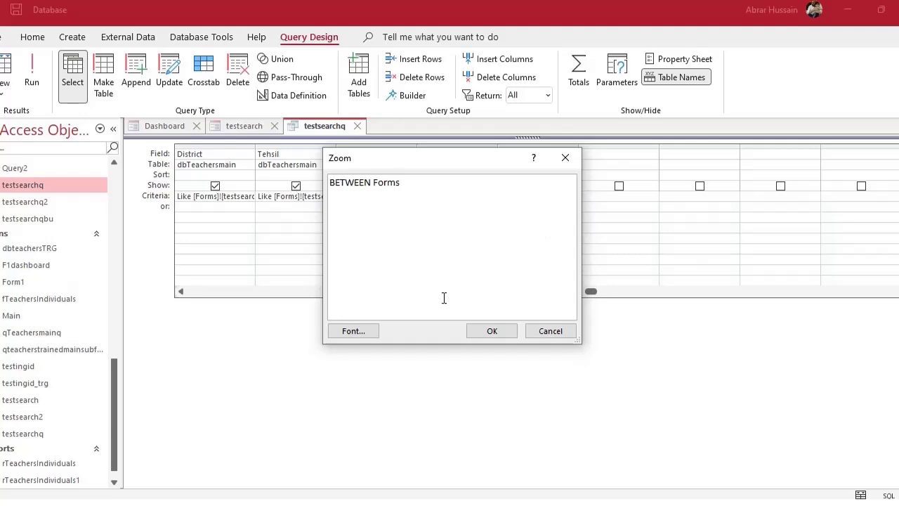
{"action": "type", "text": "!testsearch"}
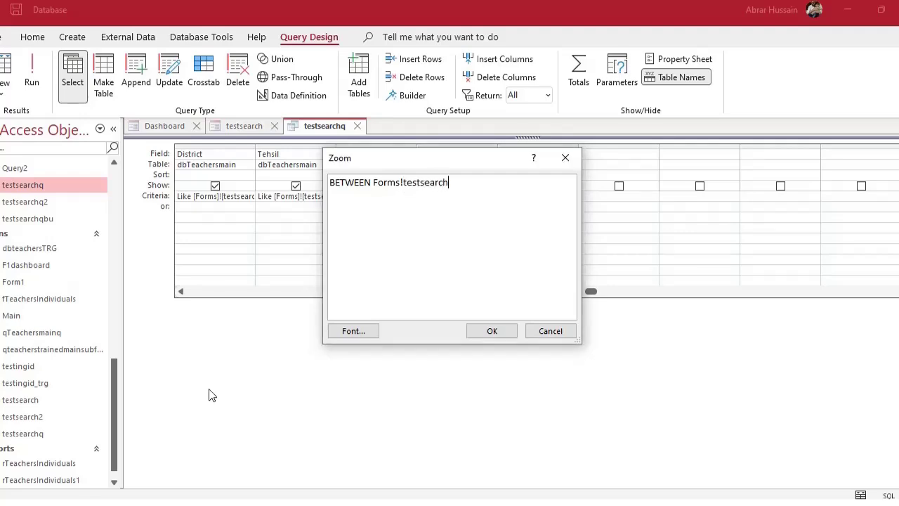
{"action": "type", "text": "!"}
{"action": "type", "text": "registrationf"}
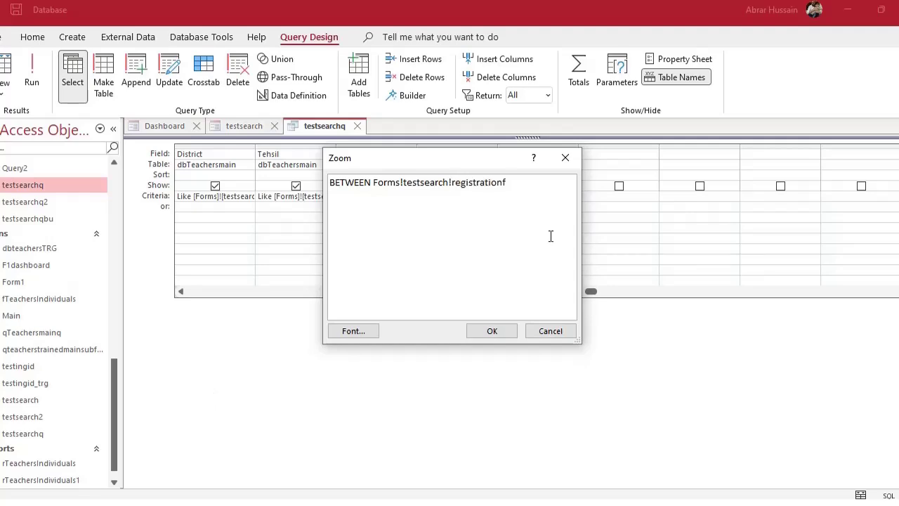
Step: Extend the Dateofreg criteria with AND followed by a second Forms!testsearch!registrationf reference
{"action": "type", "text": " AND"}
{"action": "left_click_drag", "start_coordinate": [508, 183], "coordinate": [373, 186]}
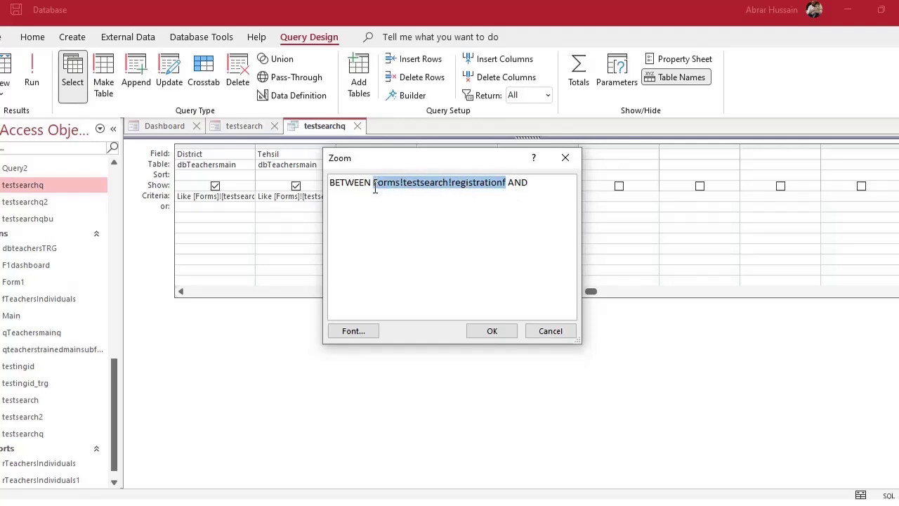
{"action": "key", "text": "ctrl+c"}
{"action": "left_click", "coordinate": [532, 186]}
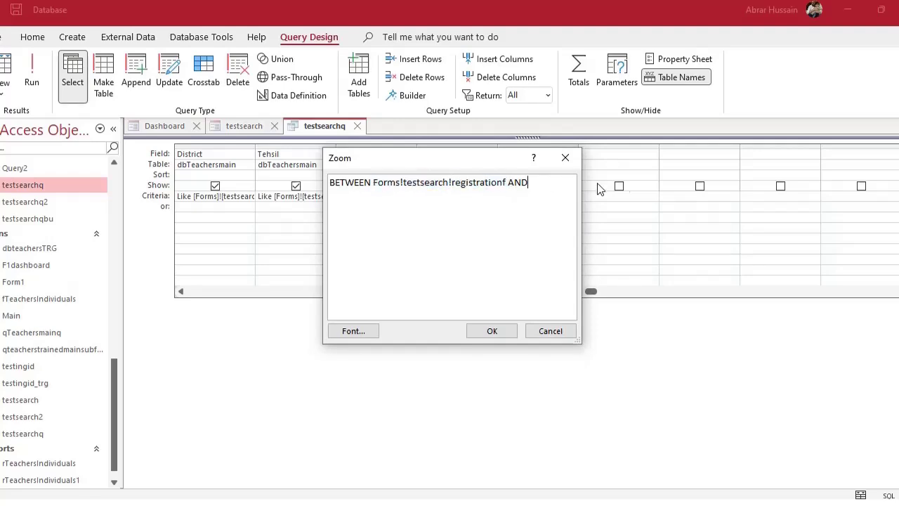
{"action": "key", "text": "ctrl+v"}
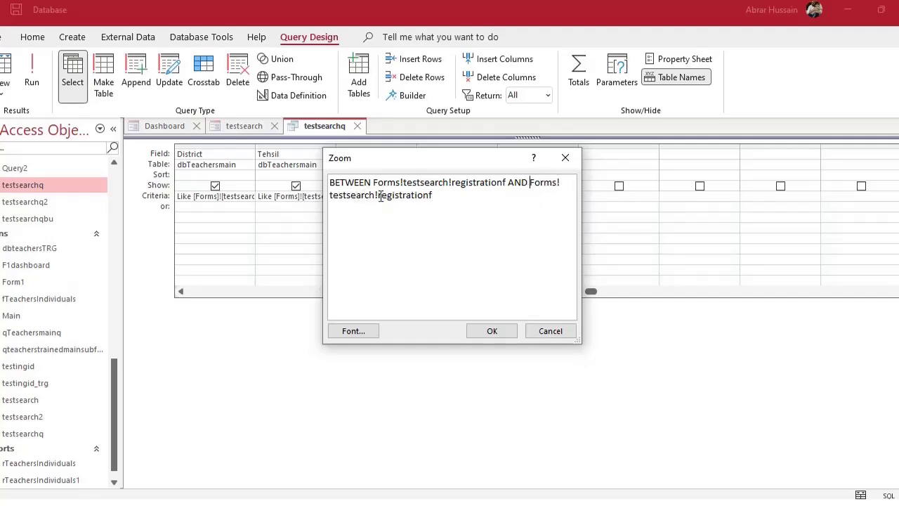
Step: Replace the control name in the second reference with registrationto and accept the Between criteria for Dateofreg
{"action": "left_click_drag", "start_coordinate": [379, 196], "coordinate": [433, 196]}
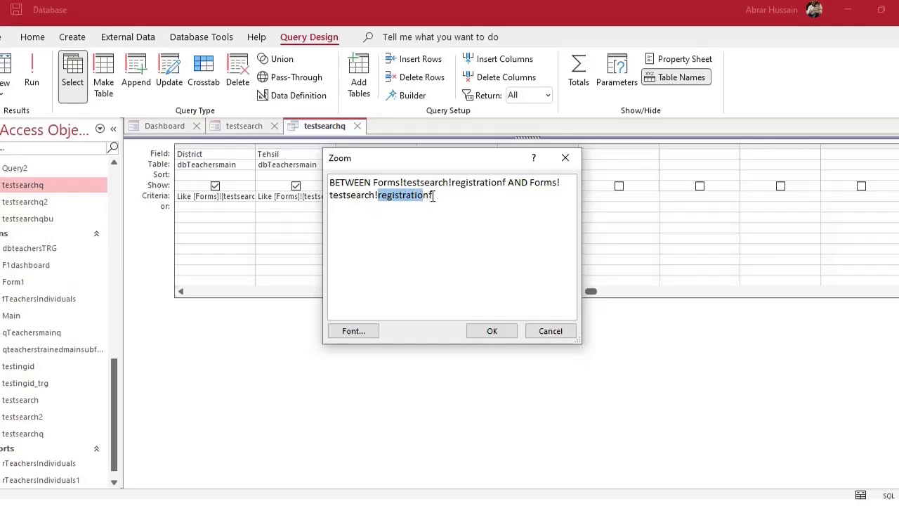
{"action": "left_click", "coordinate": [433, 196]}
{"action": "key", "text": "alt+Tab"}
{"action": "left_click_drag", "start_coordinate": [401, 340], "coordinate": [329, 344]}
{"action": "key", "text": "ctrl+c"}
{"action": "key", "text": "alt+Tab"}
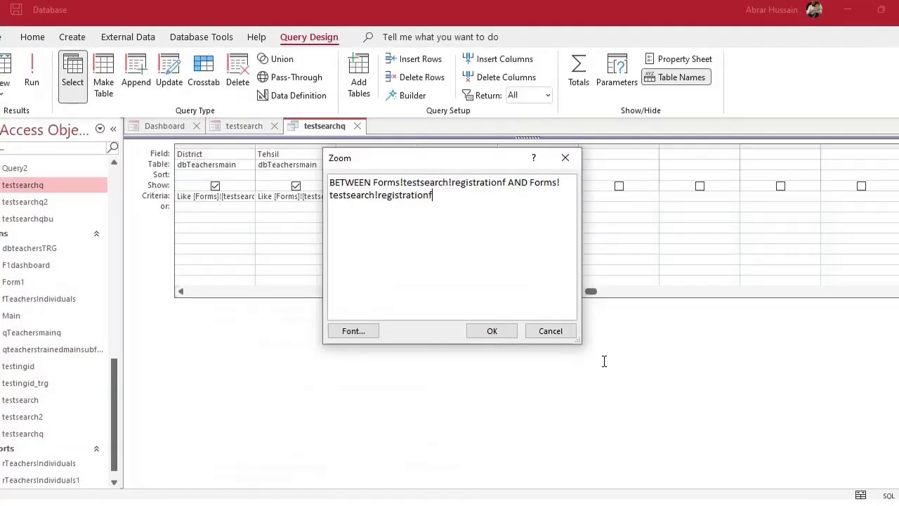
{"action": "key", "text": "ctrl+v"}
{"action": "left_click_drag", "start_coordinate": [433, 195], "coordinate": [380, 211]}
{"action": "key", "text": "Delete"}
{"action": "left_click", "coordinate": [505, 332]}
{"action": "left_click", "coordinate": [539, 243]}
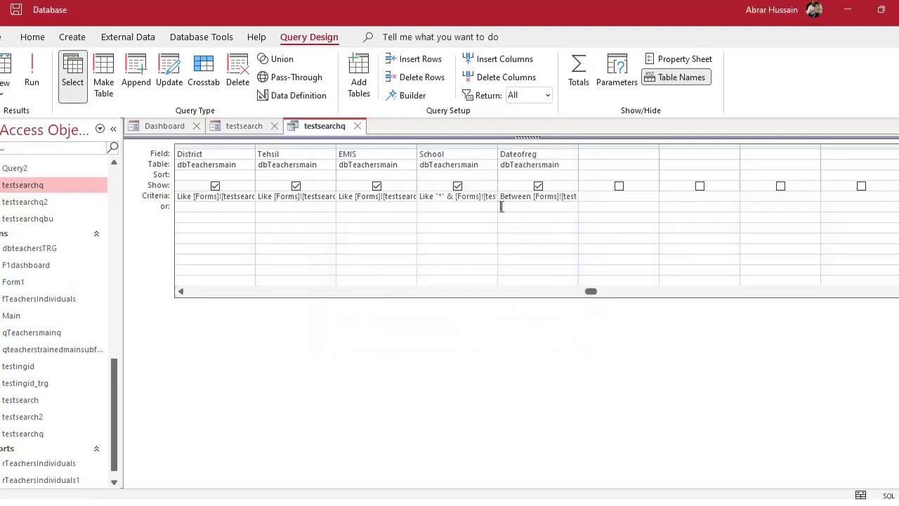
Step: Widen the Dateofreg column to read its full criteria and display testsearchq in Datasheet view
{"action": "left_click_drag", "start_coordinate": [578, 145], "coordinate": [788, 169]}
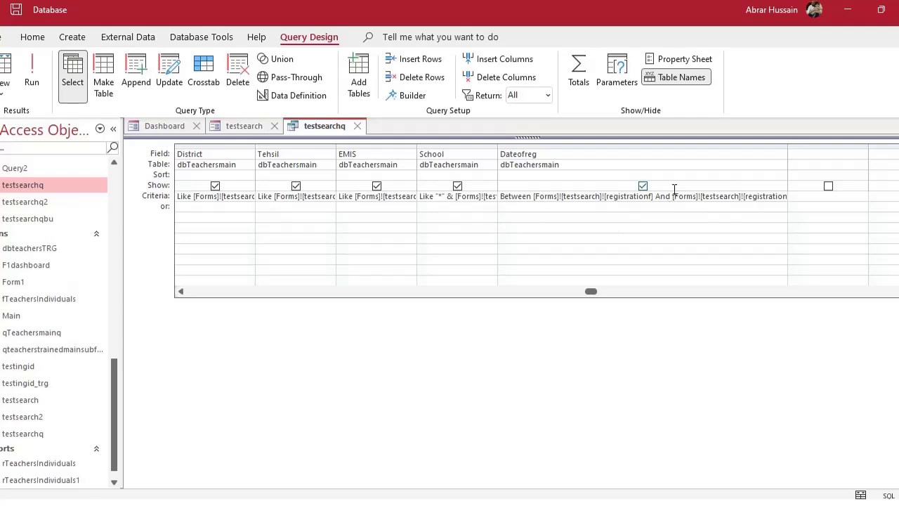
{"action": "left_click", "coordinate": [34, 76]}
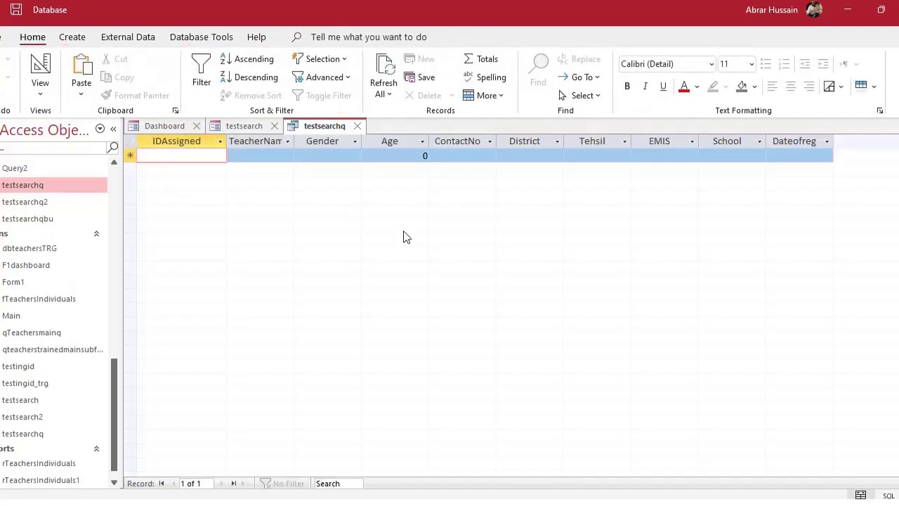
{"action": "left_click", "coordinate": [385, 66]}
{"action": "left_click", "coordinate": [443, 201]}
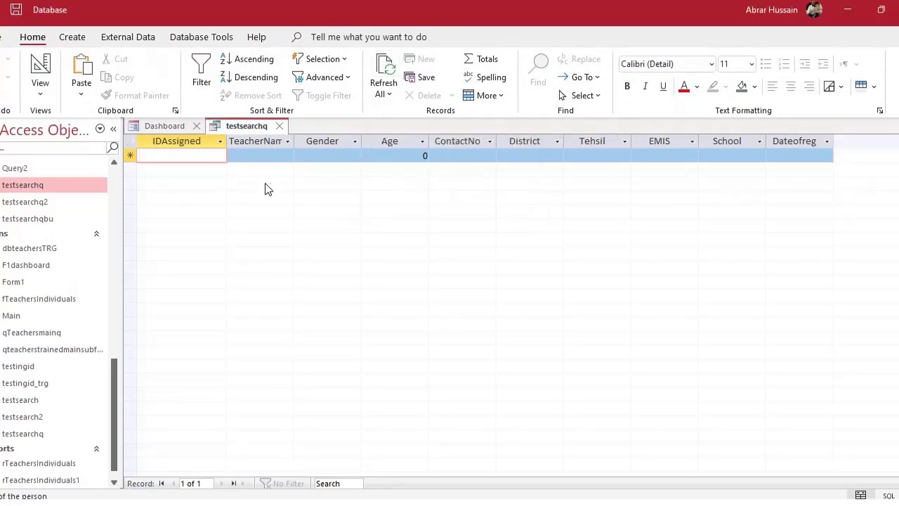
Step: Open the testsearch form in Design view and delete the Command41 button from the form footer
{"action": "left_click", "coordinate": [28, 401]}
{"action": "right_click", "coordinate": [28, 402]}
{"action": "left_click", "coordinate": [73, 225]}
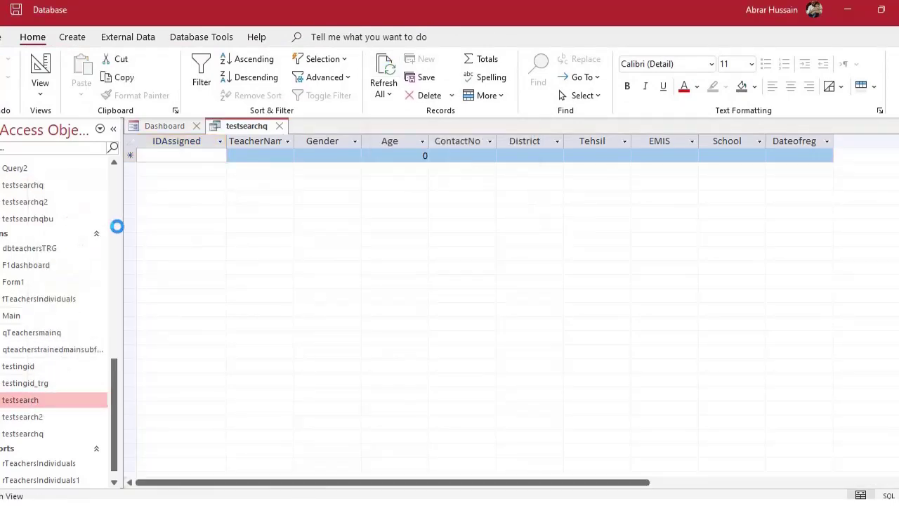
{"action": "left_click_drag", "start_coordinate": [486, 484], "coordinate": [636, 484]}
{"action": "left_click", "coordinate": [702, 185]}
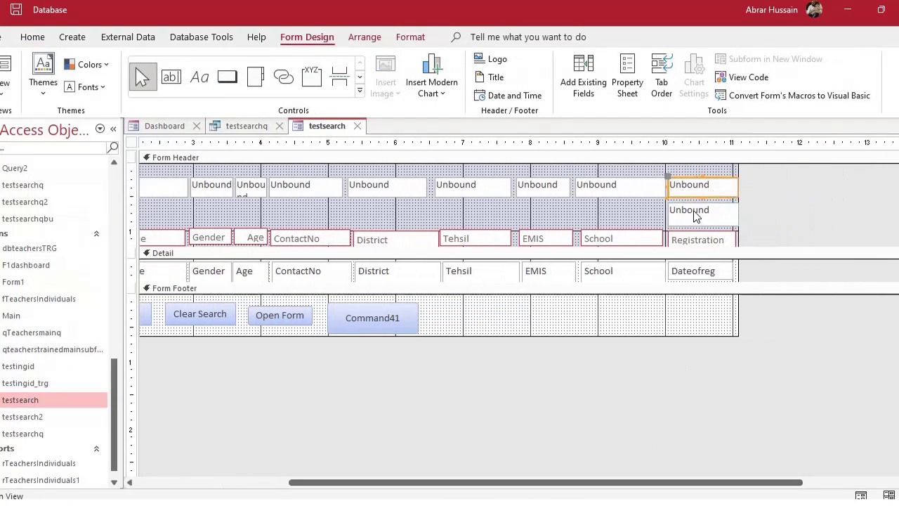
{"action": "left_click", "coordinate": [692, 209]}
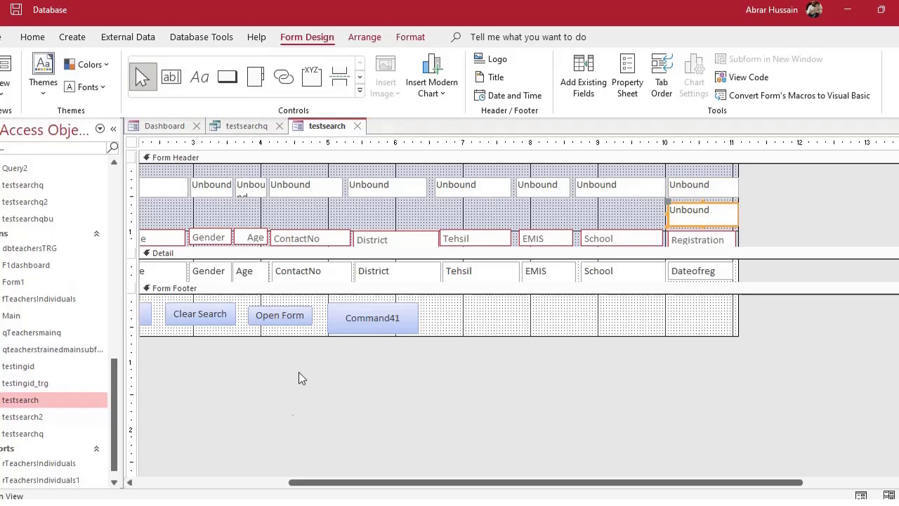
{"action": "left_click_drag", "start_coordinate": [474, 483], "coordinate": [336, 485]}
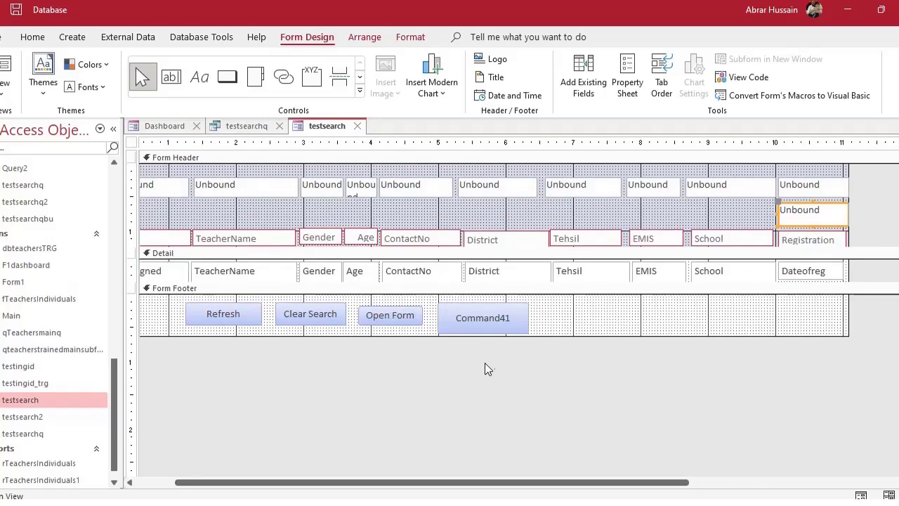
{"action": "left_click", "coordinate": [487, 320]}
Step: Open the On Click event procedure of the Clear Search button in the code editor
{"action": "double_click", "coordinate": [223, 313]}
{"action": "left_click", "coordinate": [302, 315]}
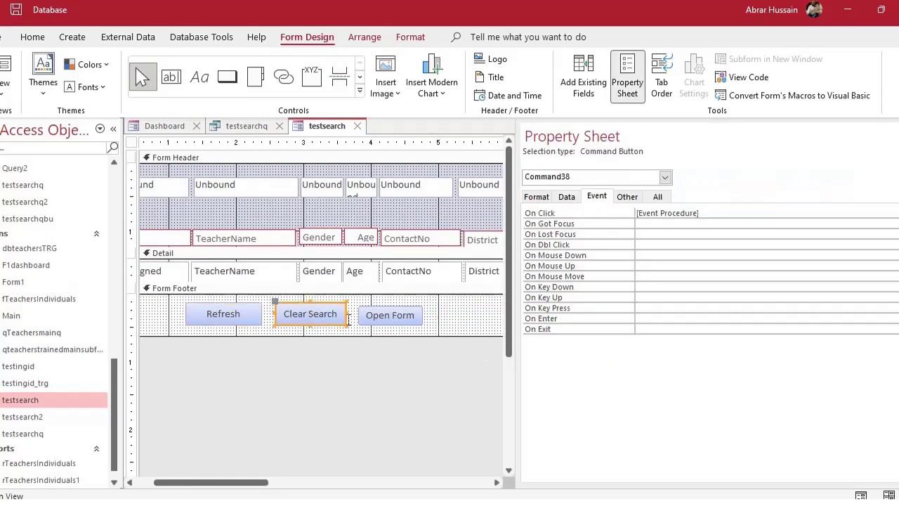
{"action": "key", "text": "F4"}
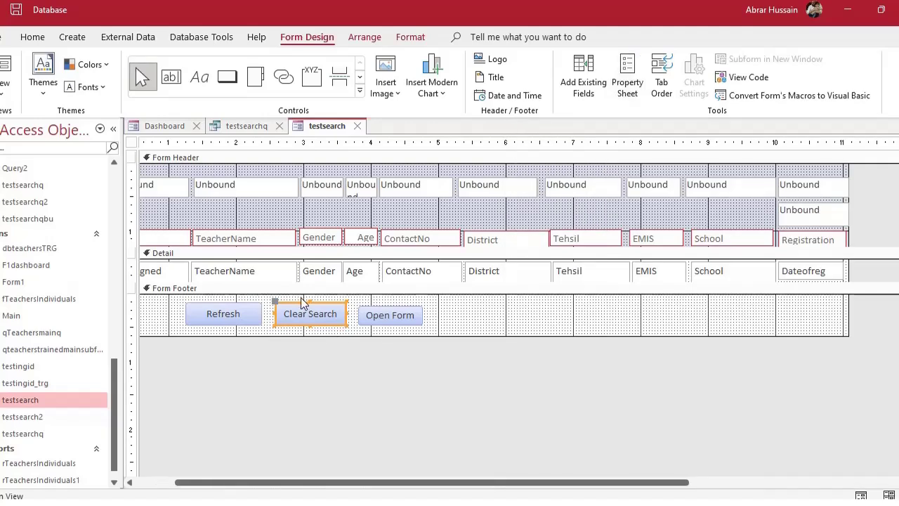
{"action": "double_click", "coordinate": [302, 309]}
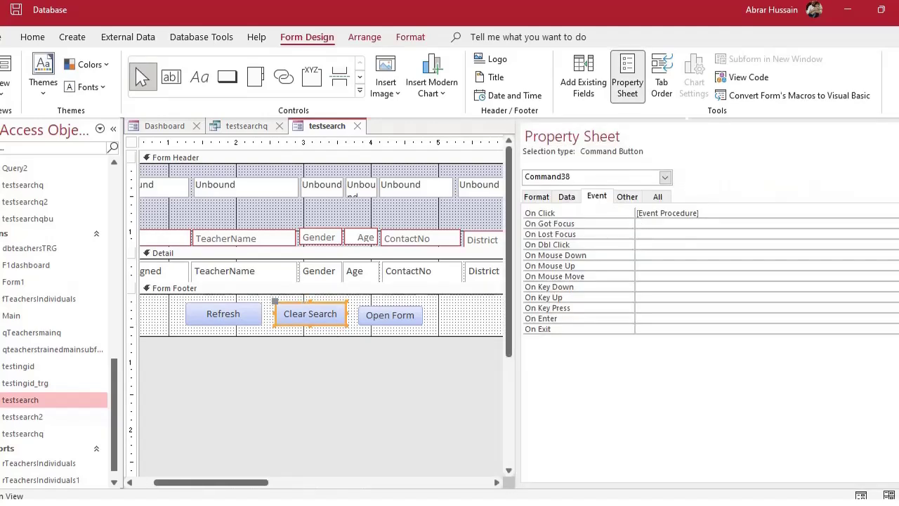
{"action": "left_click", "coordinate": [895, 213]}
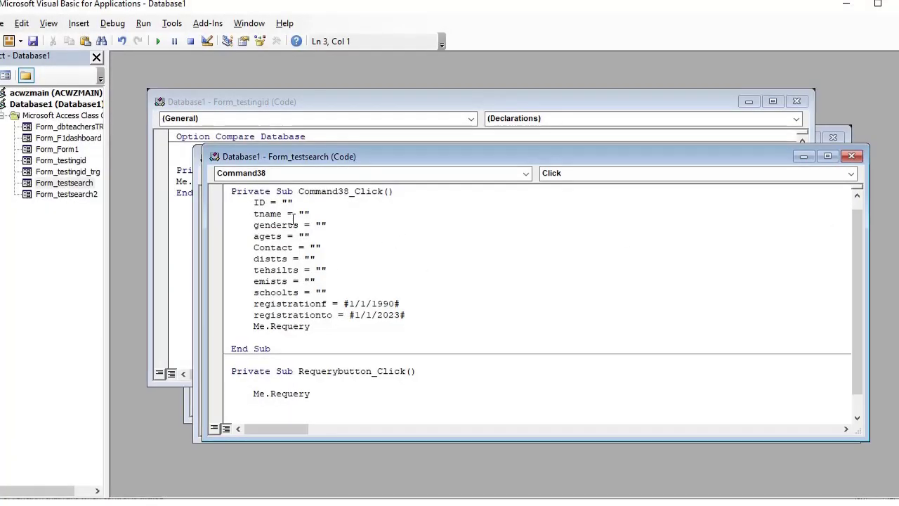
Step: Review the registrationf and registrationto date assignments in the Clear Search code, then return to the form design and hide the Property Sheet
{"action": "left_click_drag", "start_coordinate": [253, 307], "coordinate": [329, 307]}
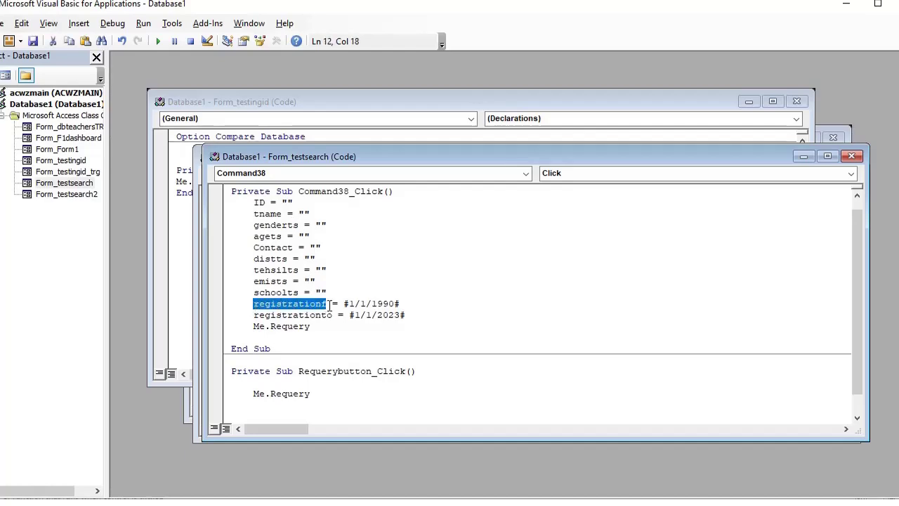
{"action": "left_click_drag", "start_coordinate": [248, 315], "coordinate": [334, 312]}
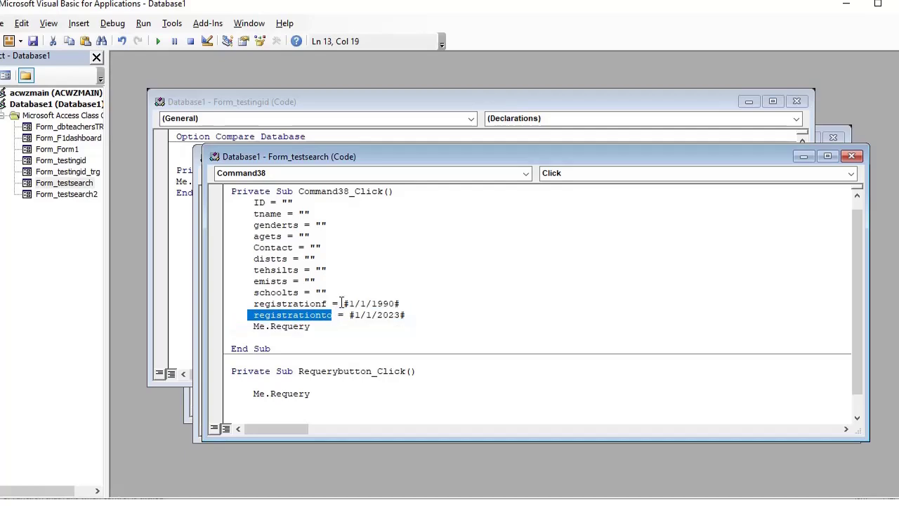
{"action": "left_click_drag", "start_coordinate": [345, 304], "coordinate": [350, 321]}
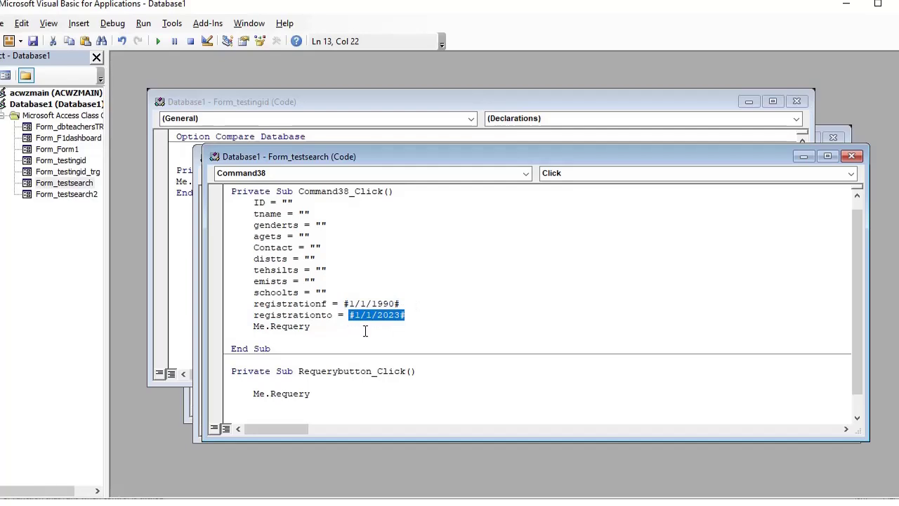
{"action": "left_click", "coordinate": [366, 331]}
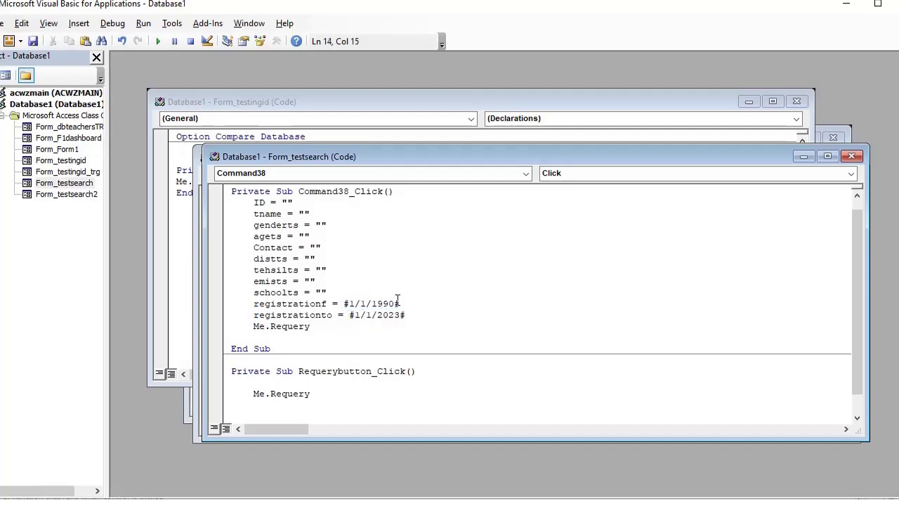
{"action": "left_click_drag", "start_coordinate": [414, 314], "coordinate": [240, 305]}
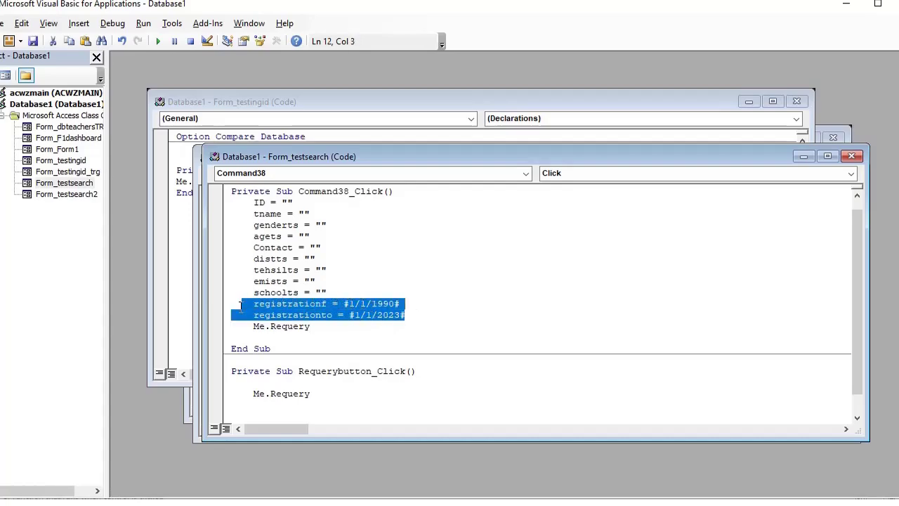
{"action": "key", "text": "alt+F11"}
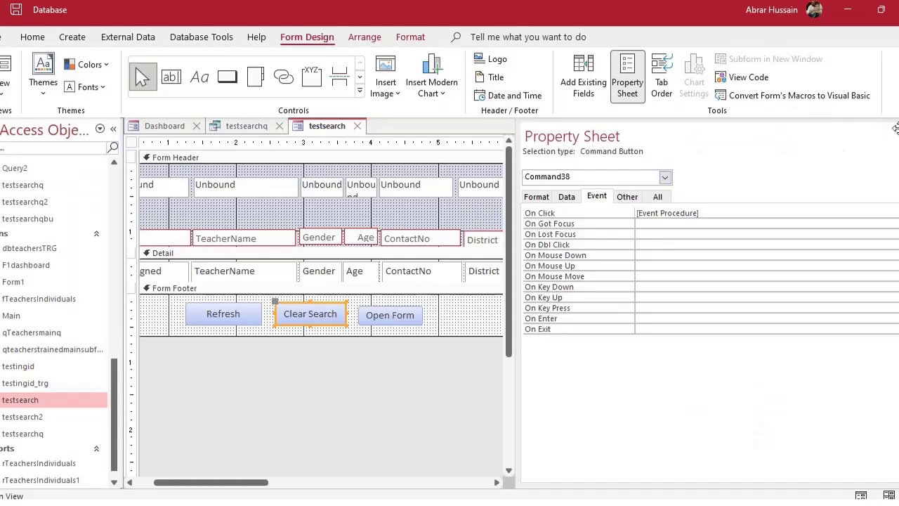
{"action": "key", "text": "F4"}
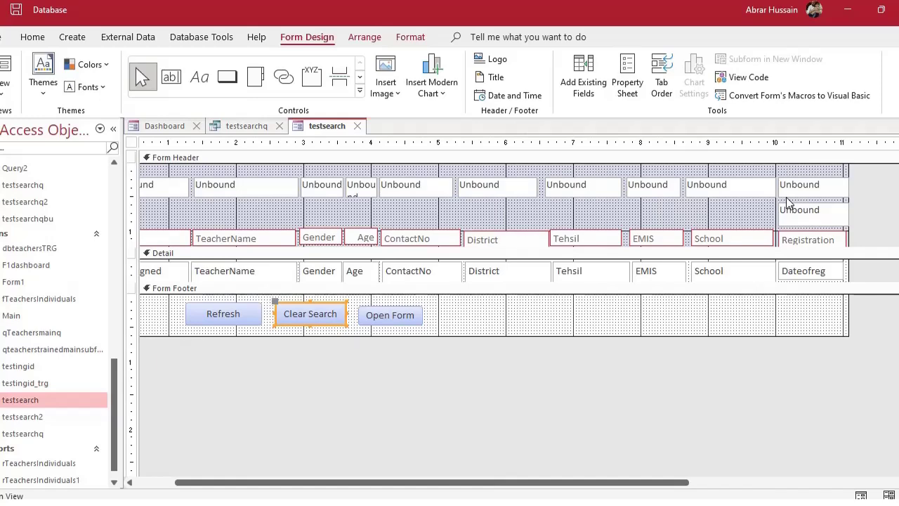
Step: Show testsearch in Form view, check both Registration date boxes and run Clear Search
{"action": "key", "text": "F5"}
{"action": "left_click", "coordinate": [855, 155]}
{"action": "left_click", "coordinate": [856, 180]}
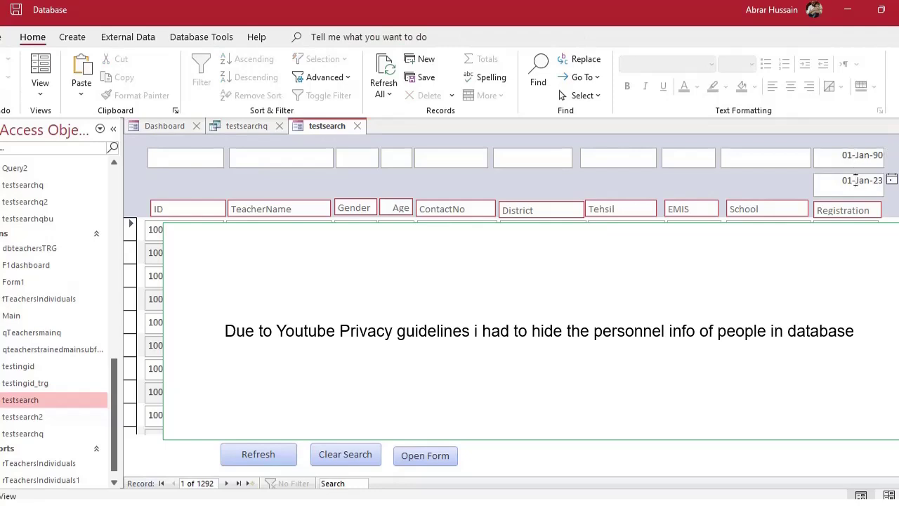
{"action": "left_click", "coordinate": [352, 456]}
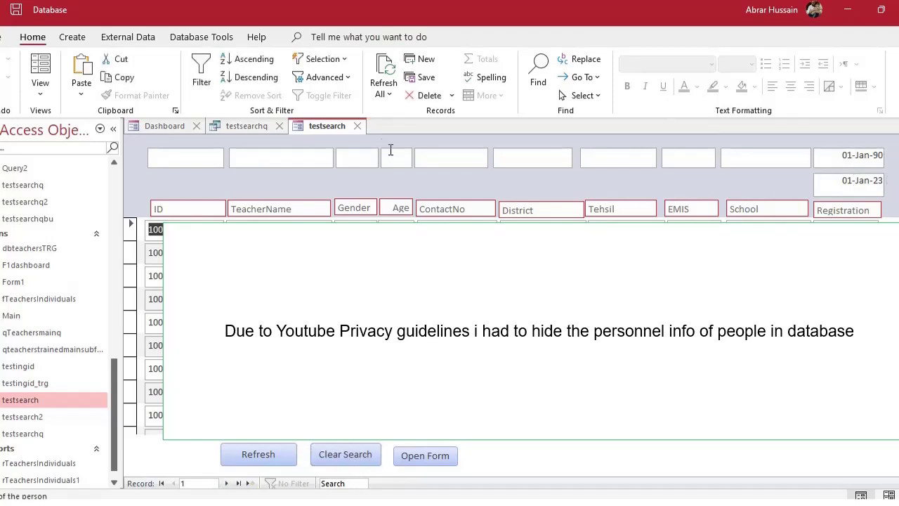
Step: Close and reopen testsearch, run Clear Search and check the dates filled into both Registration boxes
{"action": "left_click", "coordinate": [357, 126]}
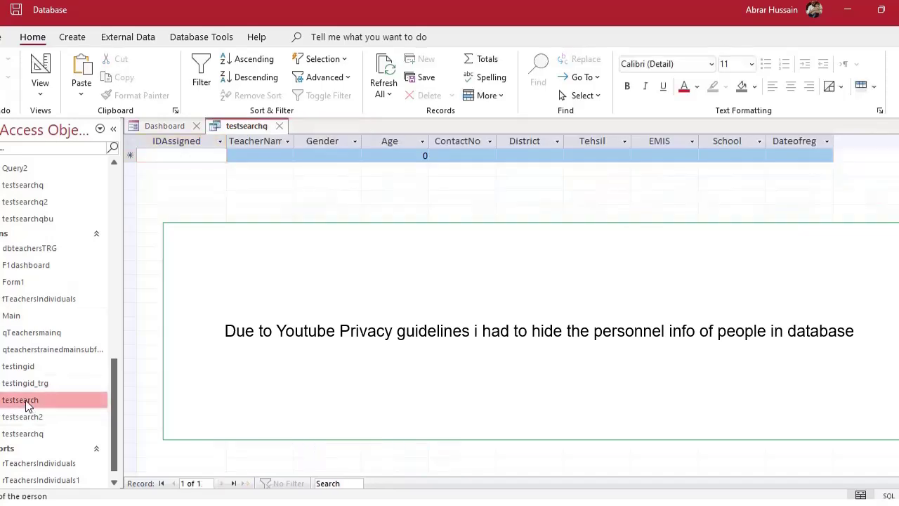
{"action": "double_click", "coordinate": [26, 403]}
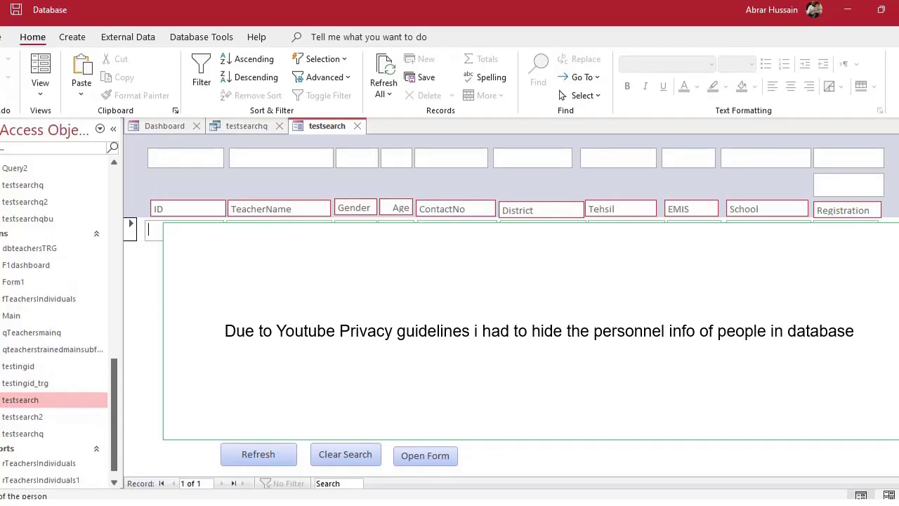
{"action": "left_click", "coordinate": [294, 462]}
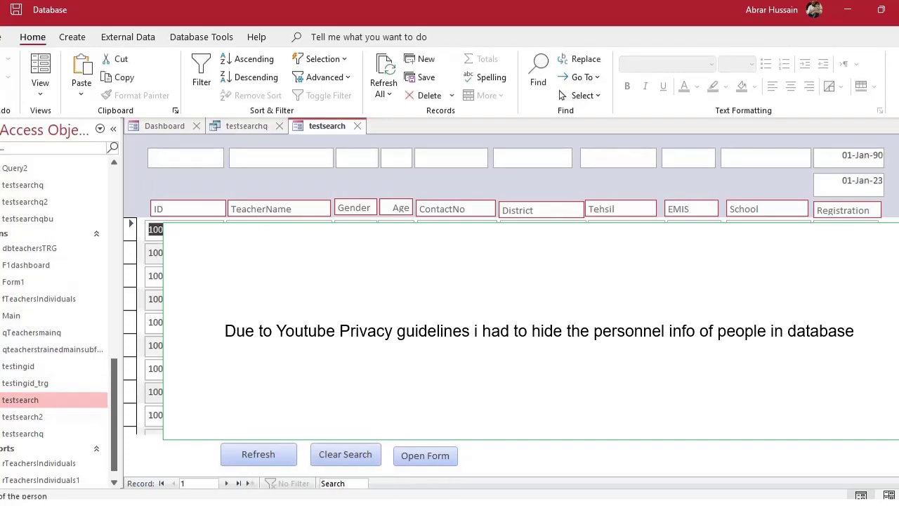
{"action": "left_click", "coordinate": [838, 155]}
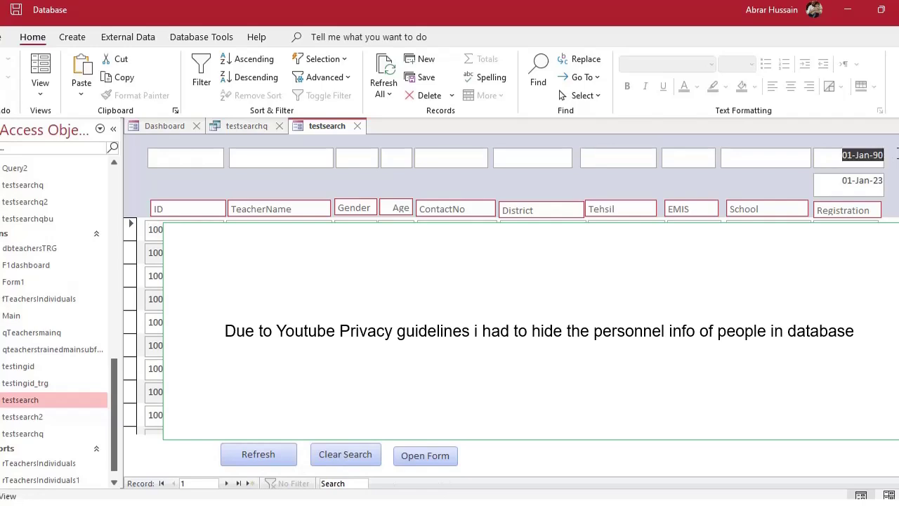
{"action": "left_click", "coordinate": [840, 180]}
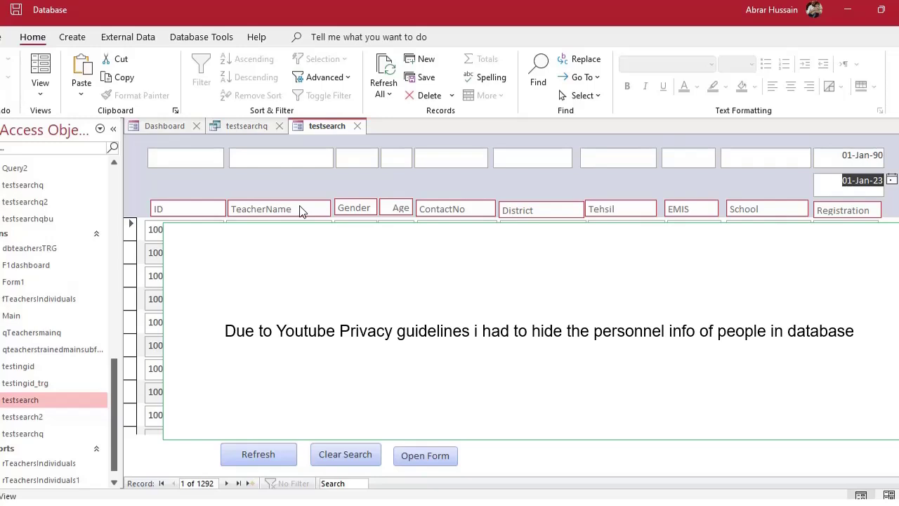
Step: Reopen testsearch in Design view and create a code event procedure for the form's On Load event
{"action": "left_click", "coordinate": [356, 126]}
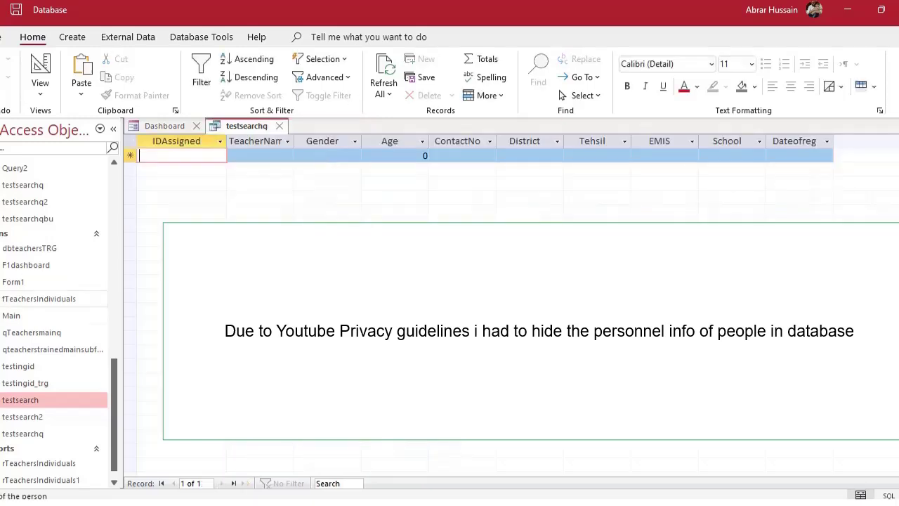
{"action": "right_click", "coordinate": [31, 401]}
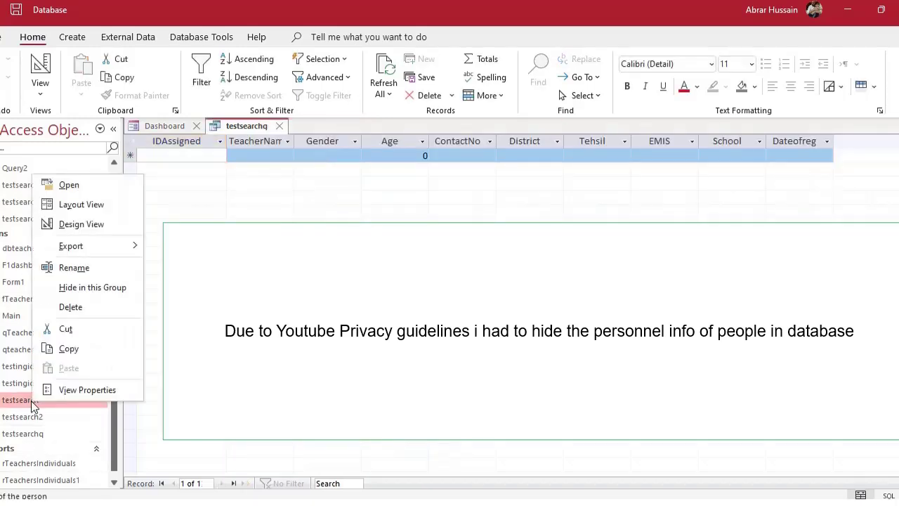
{"action": "left_click", "coordinate": [100, 228]}
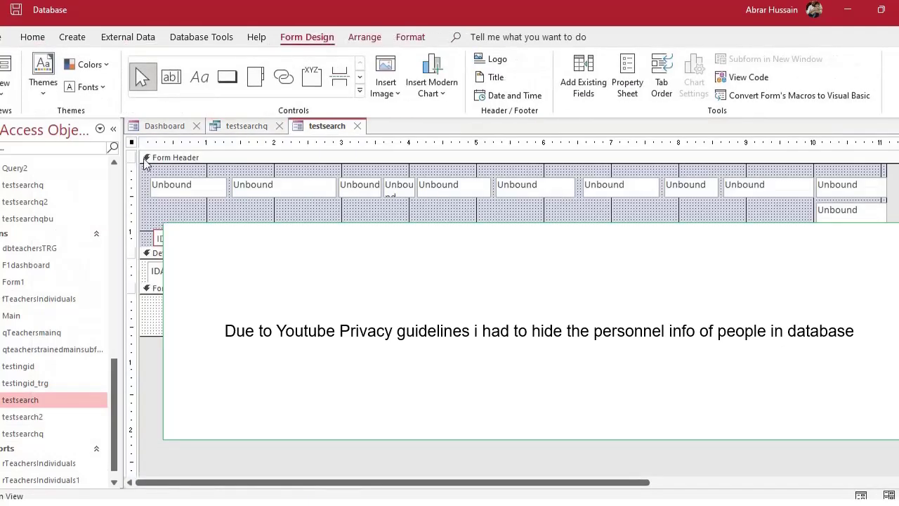
{"action": "double_click", "coordinate": [132, 144]}
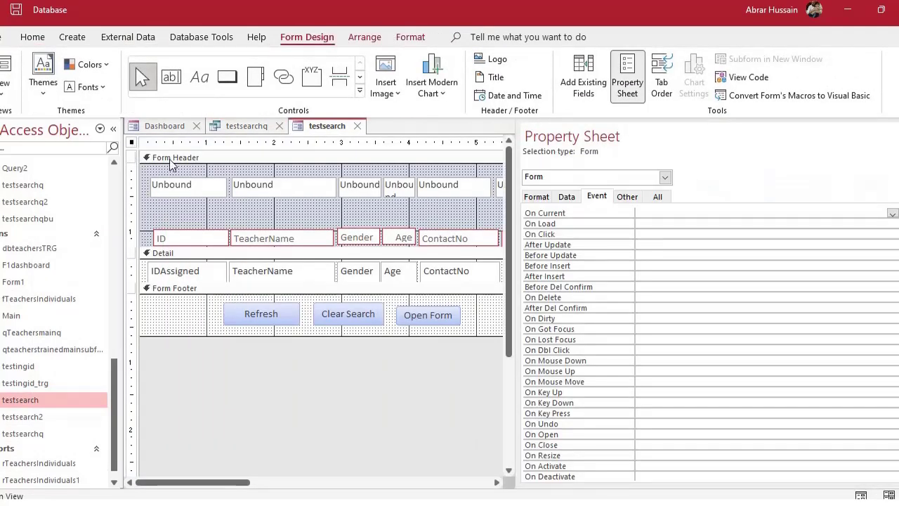
{"action": "left_click", "coordinate": [645, 225]}
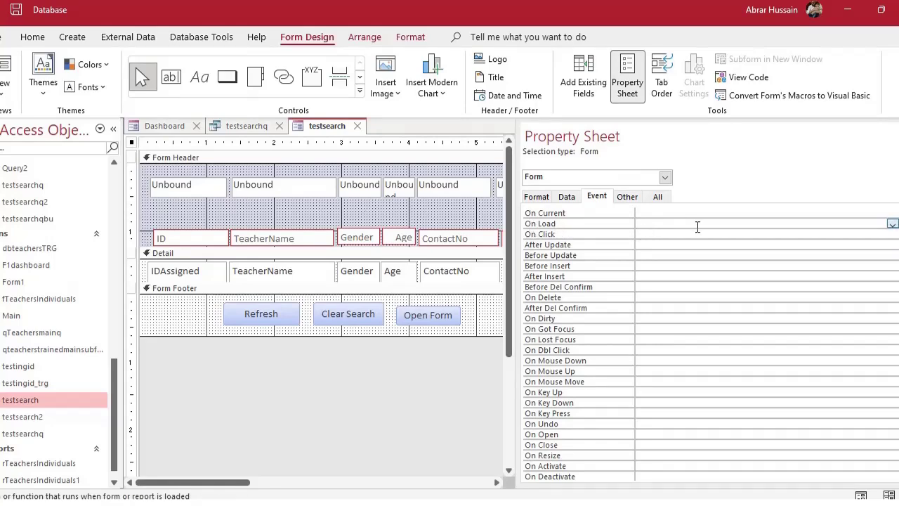
{"action": "left_click", "coordinate": [892, 224]}
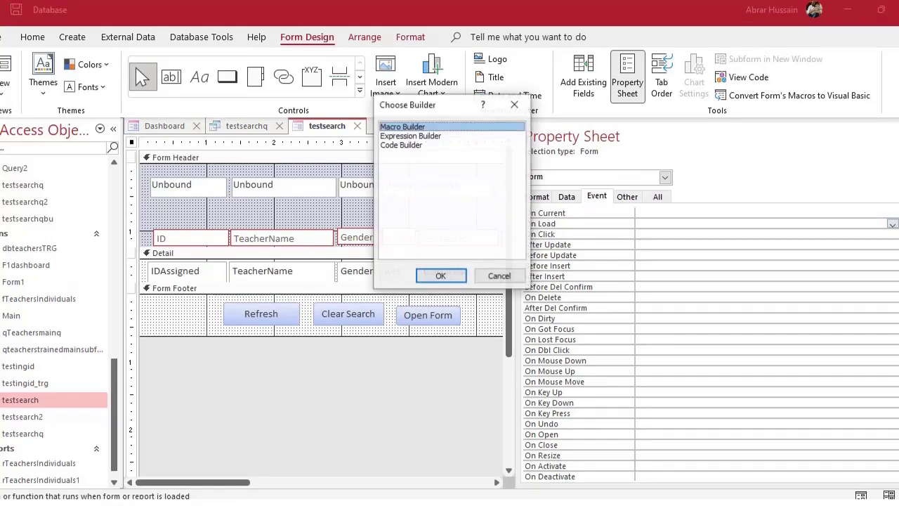
{"action": "double_click", "coordinate": [387, 145]}
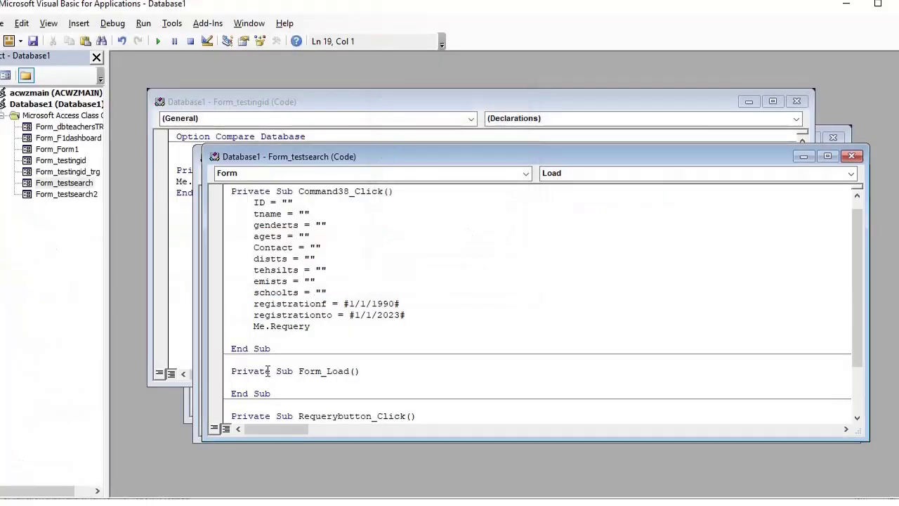
Step: Copy the registrationf = #1/1/1990# and registrationto = #1/1/2023# lines from the Clear Search procedure into Form_Load and indent them
{"action": "scroll", "coordinate": [301, 358], "scroll_direction": "down", "scroll_amount": 1}
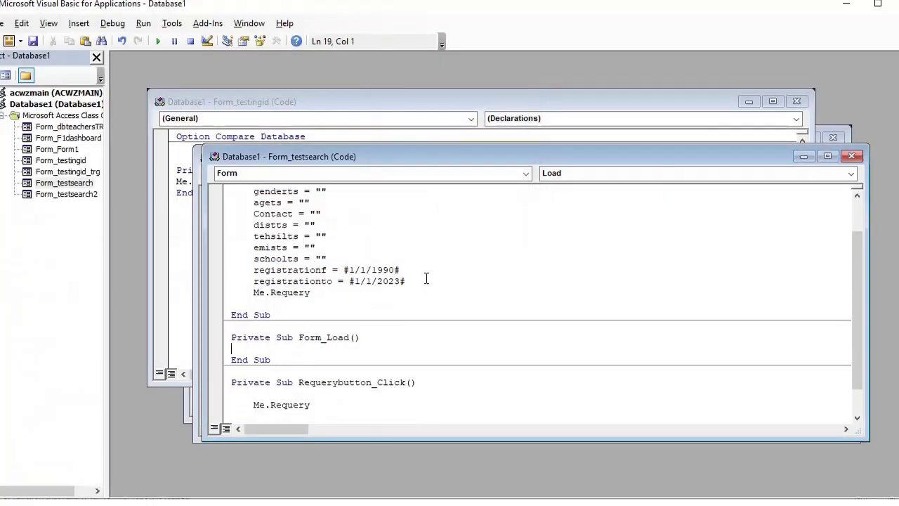
{"action": "left_click_drag", "start_coordinate": [414, 279], "coordinate": [254, 271]}
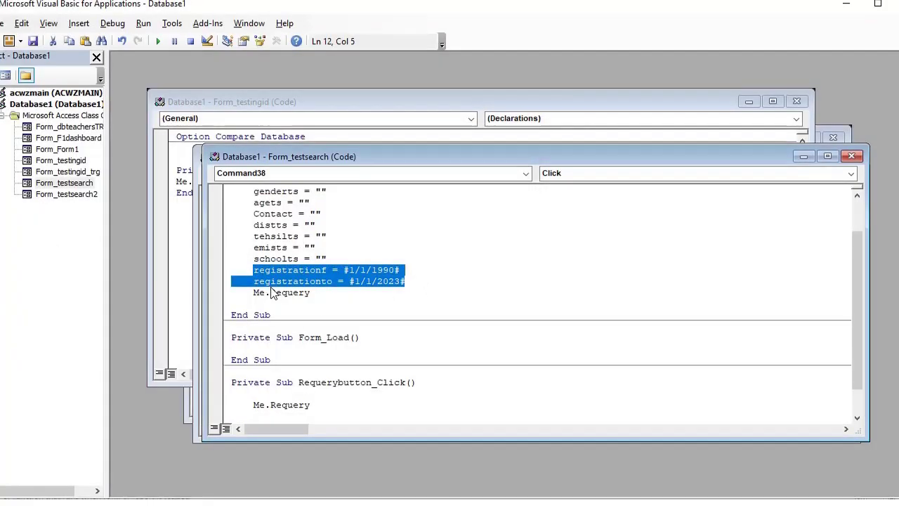
{"action": "key", "text": "ctrl+c"}
{"action": "left_click", "coordinate": [246, 349]}
{"action": "key", "text": "ctrl+v"}
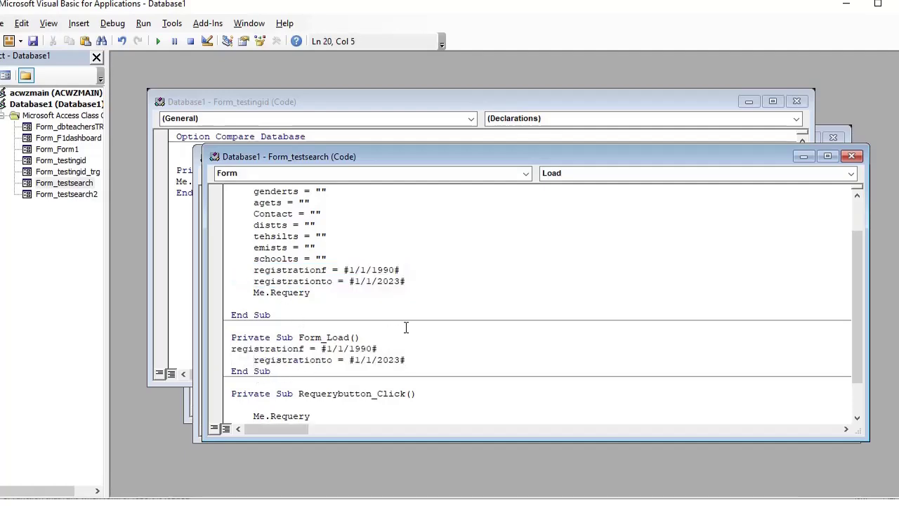
{"action": "key", "text": "BackSpace"}
{"action": "key", "text": "Up"}
{"action": "key", "text": "Tab"}
{"action": "key", "text": "Down"}
{"action": "key", "text": "Tab"}
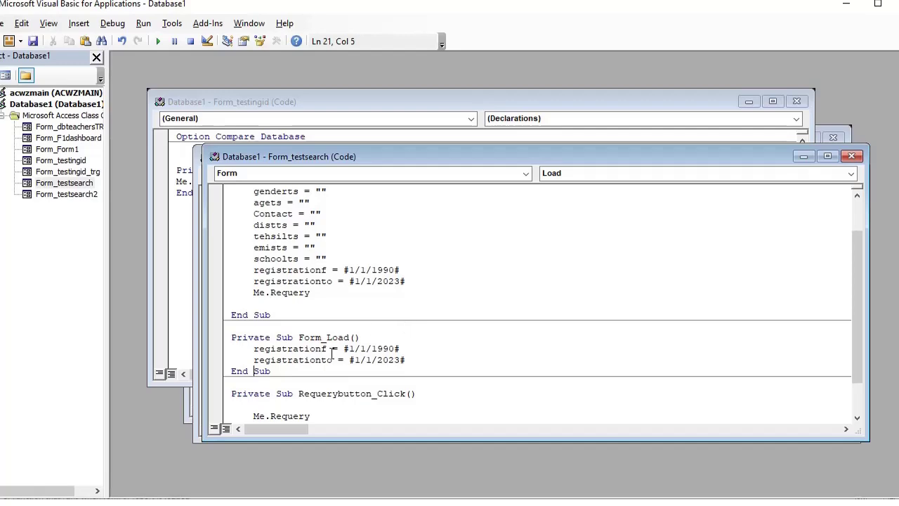
Step: Review the two registration date assignments and the Me.Requery line in the Form_Load procedure
{"action": "scroll", "coordinate": [329, 361], "scroll_direction": "down", "scroll_amount": 1}
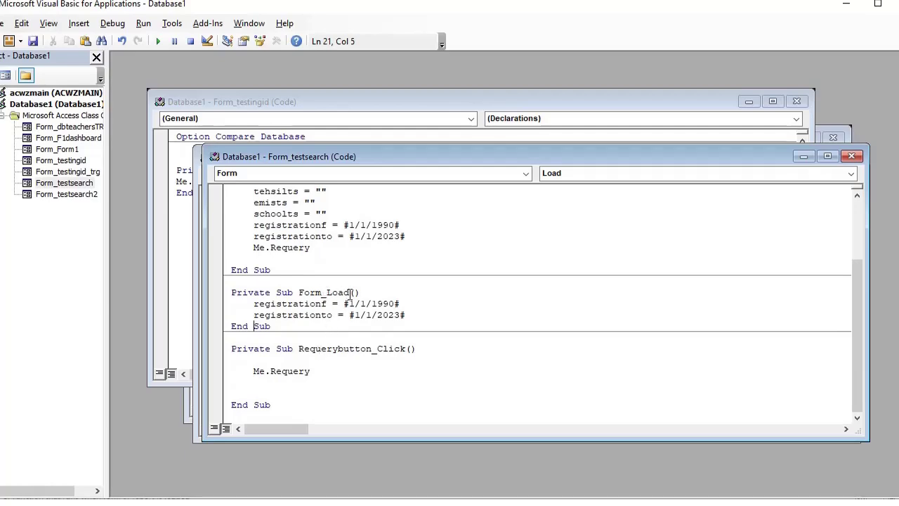
{"action": "left_click_drag", "start_coordinate": [254, 303], "coordinate": [327, 303]}
{"action": "left_click", "coordinate": [317, 307]}
{"action": "left_click_drag", "start_coordinate": [407, 304], "coordinate": [349, 314]}
{"action": "left_click_drag", "start_coordinate": [254, 236], "coordinate": [318, 240]}
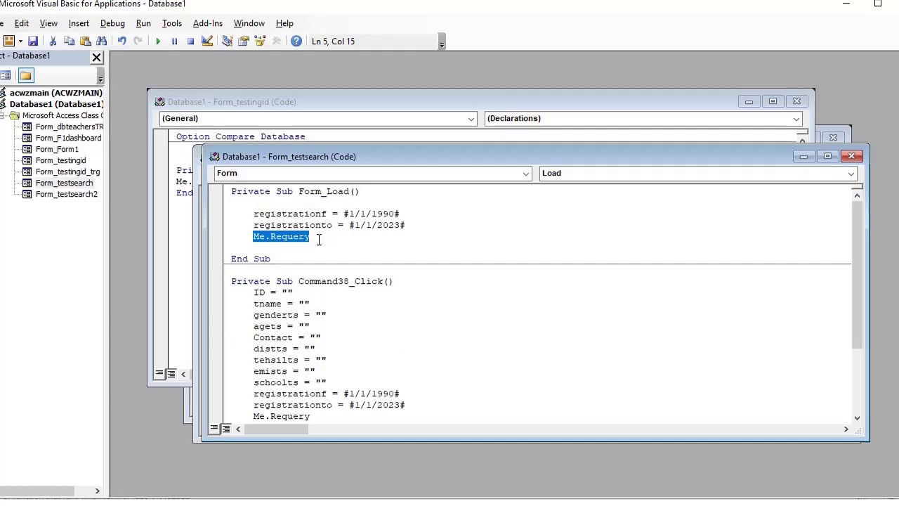
{"action": "left_click_drag", "start_coordinate": [400, 213], "coordinate": [344, 210]}
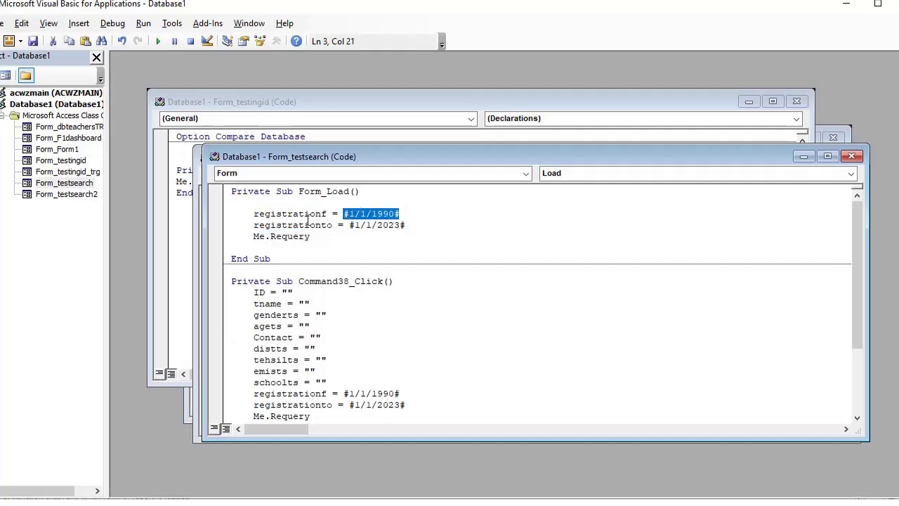
{"action": "left_click_drag", "start_coordinate": [242, 237], "coordinate": [335, 238]}
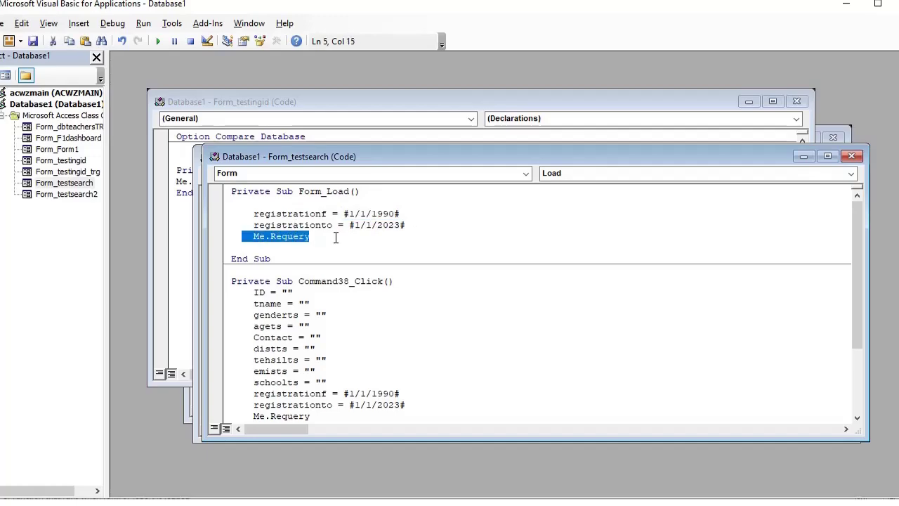
Step: Return to testsearch, show it in Form view, and close and reopen it to run its On Load code
{"action": "key", "text": "alt+F11"}
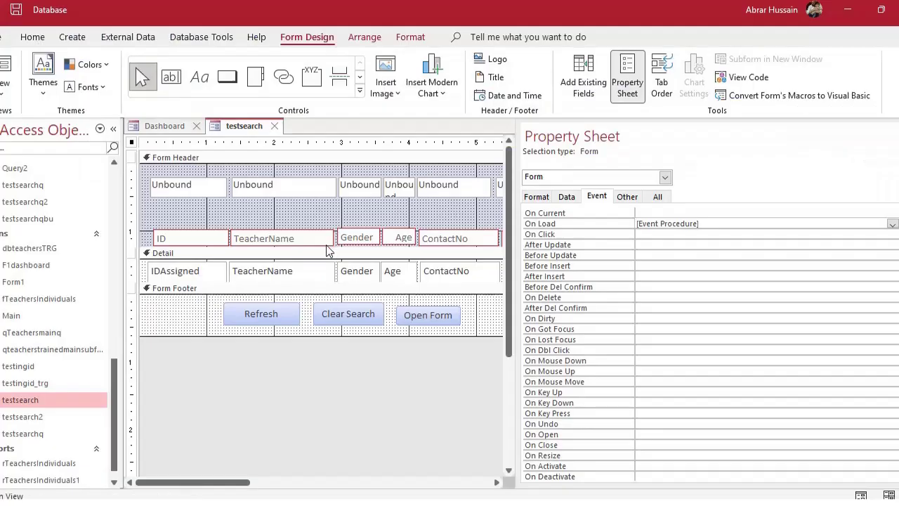
{"action": "left_click", "coordinate": [8, 68]}
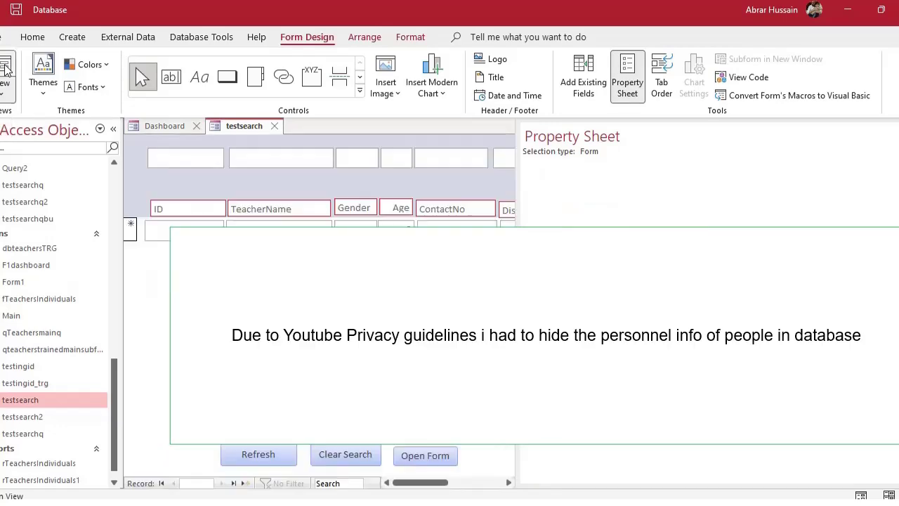
{"action": "left_click", "coordinate": [274, 126]}
{"action": "double_click", "coordinate": [56, 396]}
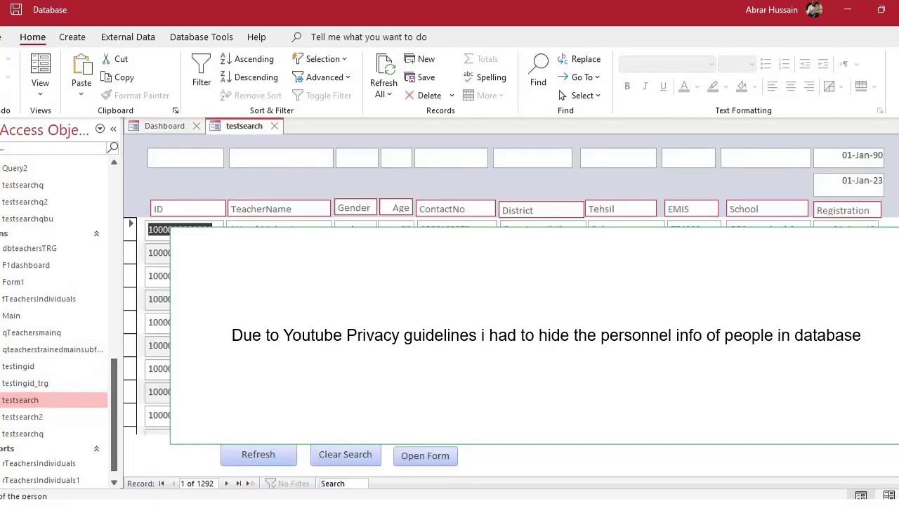
Step: Search the teachers with both Registration dates set to 01-Jan-19, and run Clear Search to restore the default dates
{"action": "left_click", "coordinate": [871, 155]}
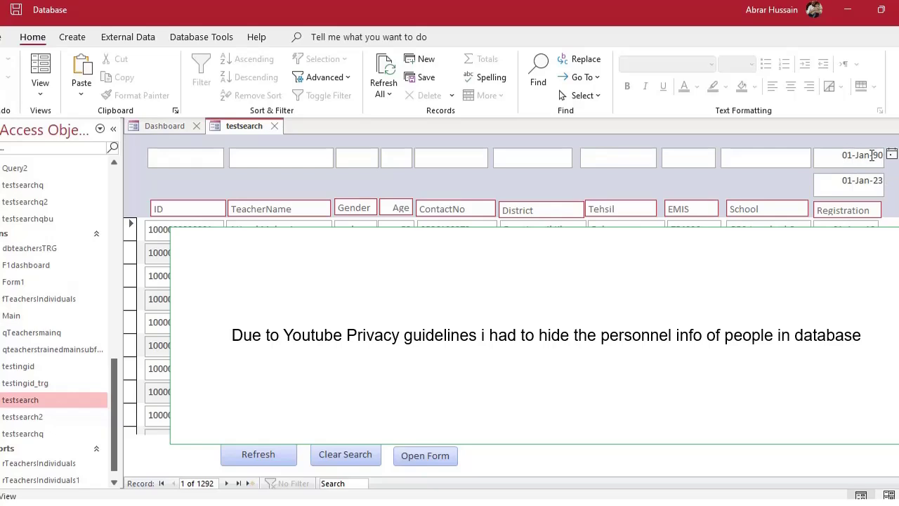
{"action": "type", "text": "19"}
{"action": "key", "text": "Tab"}
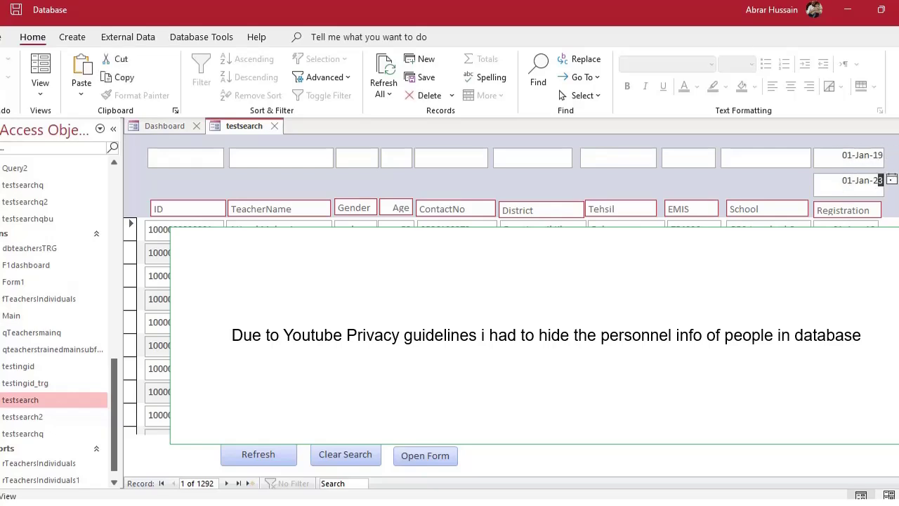
{"action": "key", "text": "BackSpace"}
{"action": "key", "text": "BackSpace"}
{"action": "type", "text": "19"}
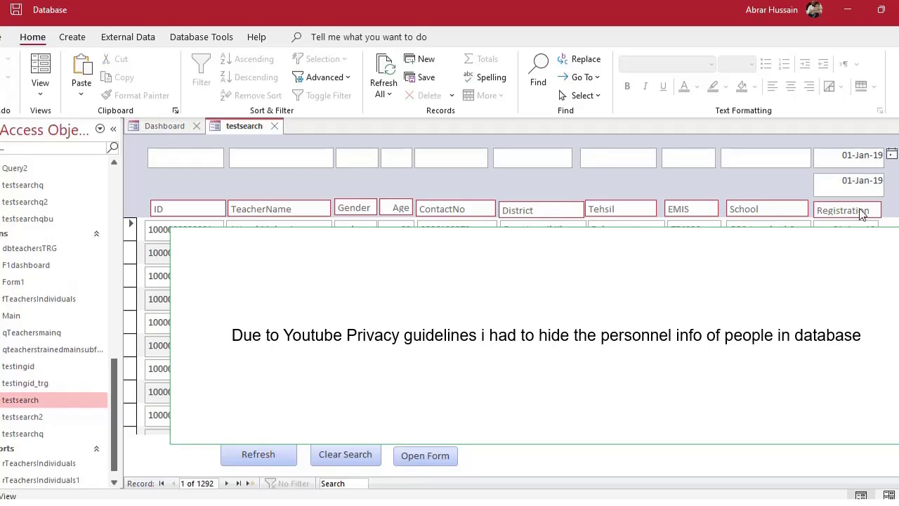
{"action": "key", "text": "Tab"}
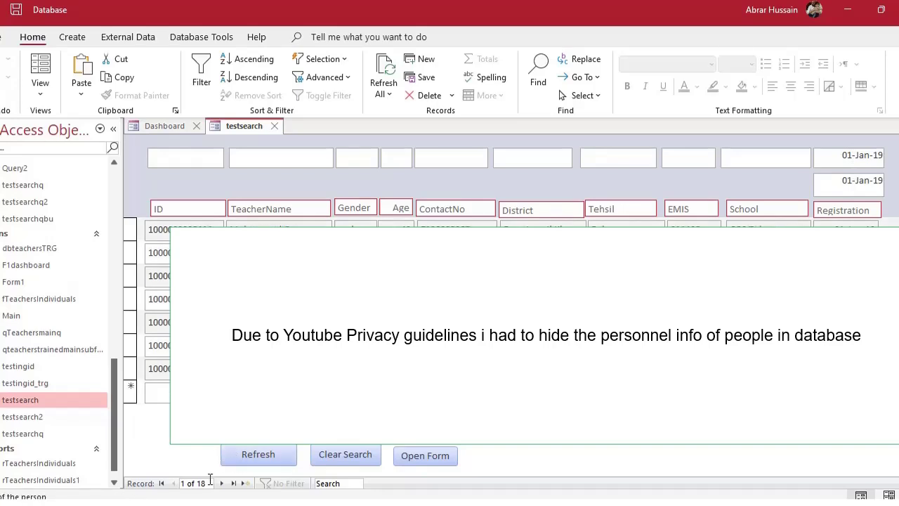
{"action": "left_click", "coordinate": [355, 454]}
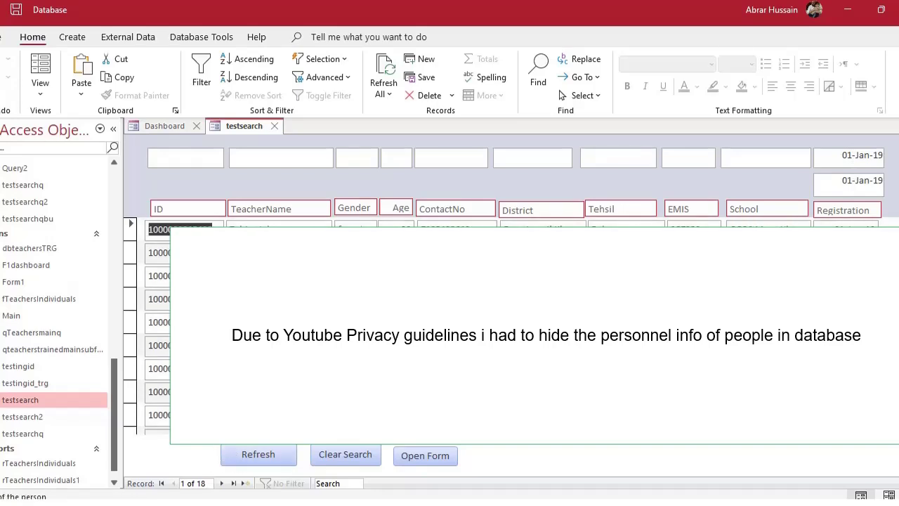
{"action": "left_click", "coordinate": [355, 454]}
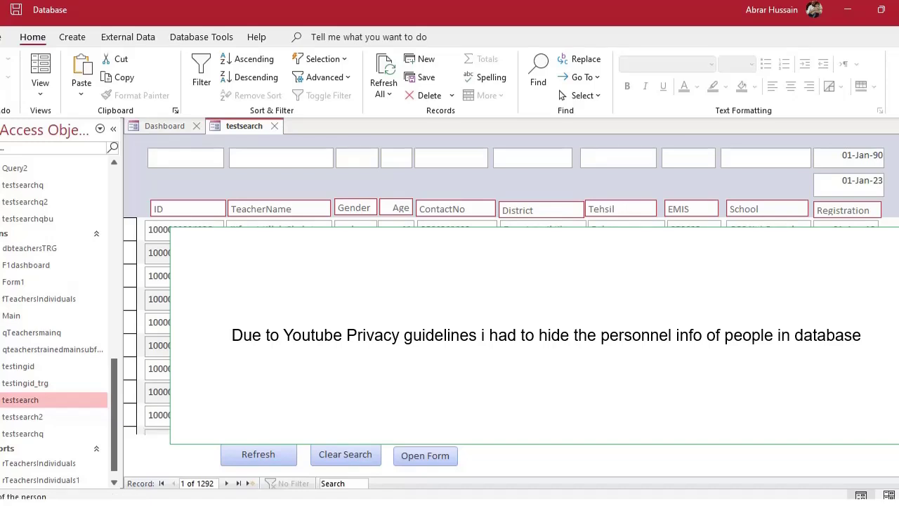
Step: Copy the ID of the fourth listed teacher, enter it as Search by ID in Form1, and open the matching teacher form
{"action": "left_click_drag", "start_coordinate": [212, 299], "coordinate": [99, 286]}
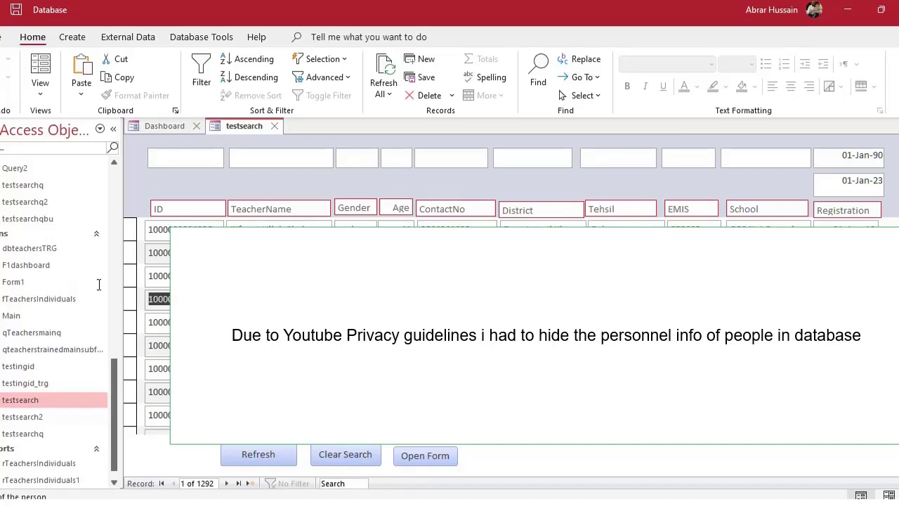
{"action": "left_click", "coordinate": [423, 454]}
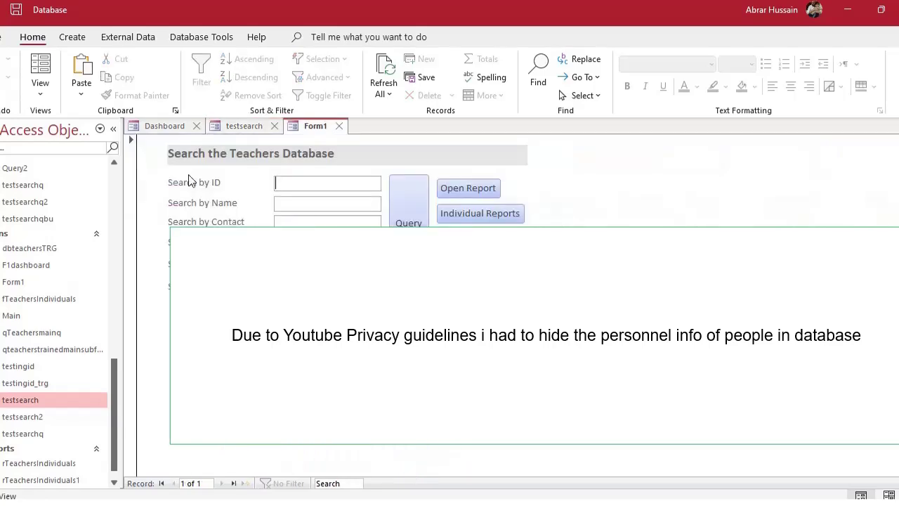
{"action": "key", "text": "ctrl+v"}
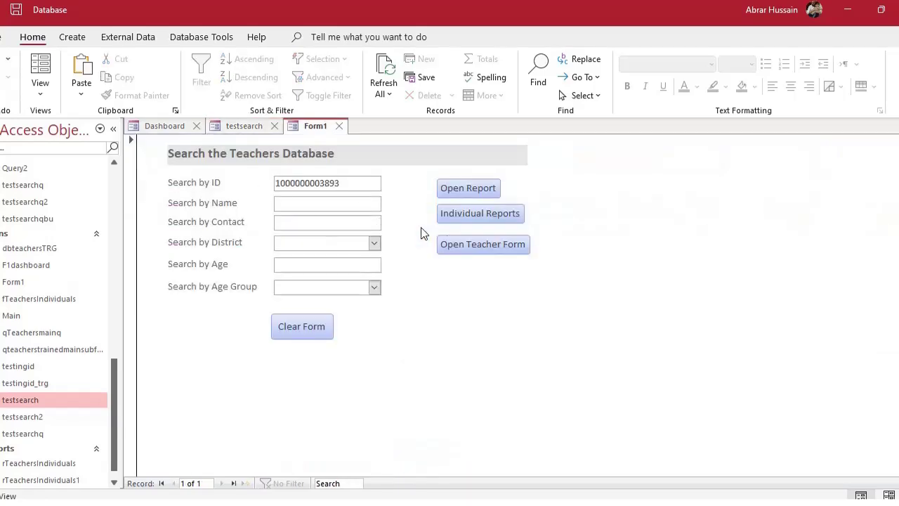
{"action": "left_click", "coordinate": [488, 249]}
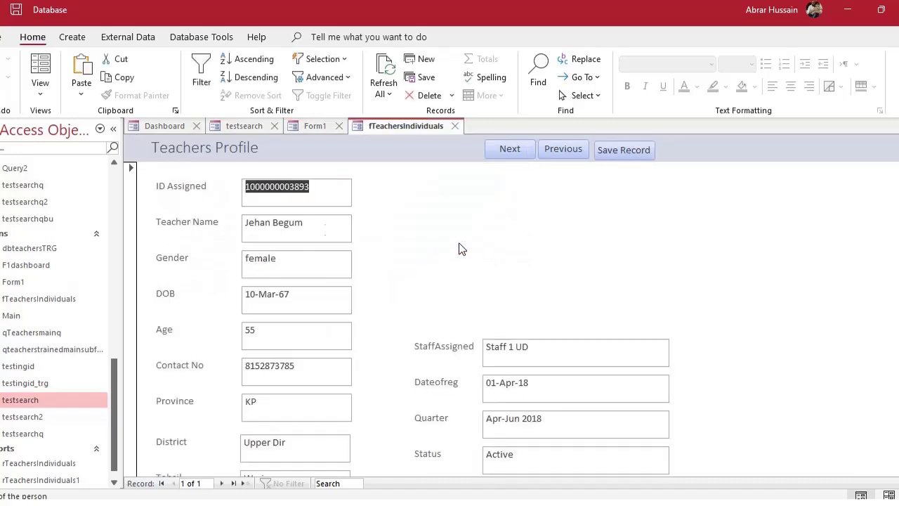
Step: Examine the fields of the Teachers Profile record, from ID Assigned down to School
{"action": "scroll", "coordinate": [327, 240], "scroll_direction": "down", "scroll_amount": 3}
{"action": "scroll", "coordinate": [327, 239], "scroll_direction": "up", "scroll_amount": 3}
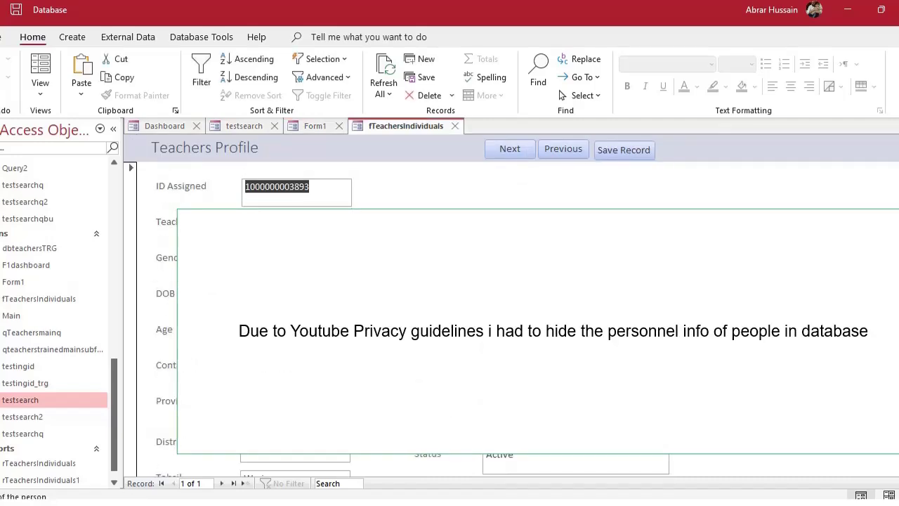
{"action": "scroll", "coordinate": [336, 224], "scroll_direction": "down", "scroll_amount": 3}
{"action": "scroll", "coordinate": [336, 225], "scroll_direction": "up", "scroll_amount": 3}
{"action": "scroll", "coordinate": [336, 225], "scroll_direction": "down", "scroll_amount": 3}
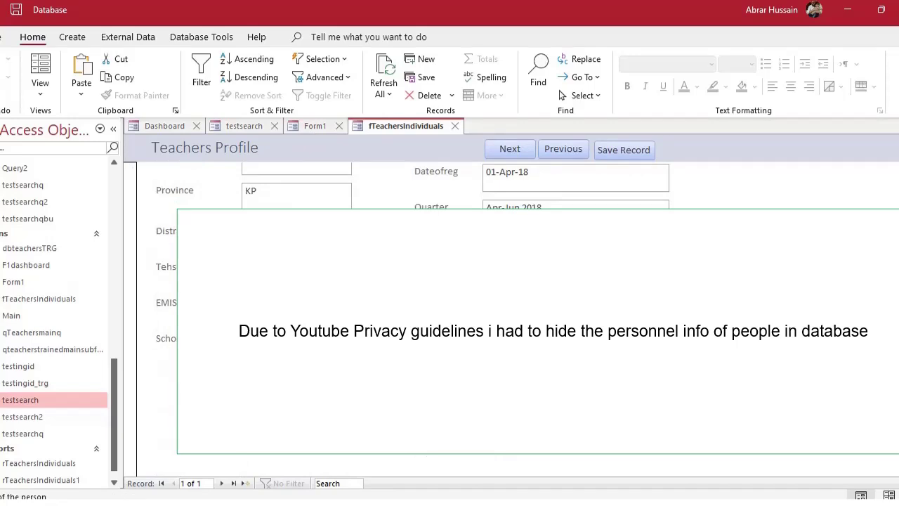
{"action": "scroll", "coordinate": [652, 197], "scroll_direction": "up", "scroll_amount": 3}
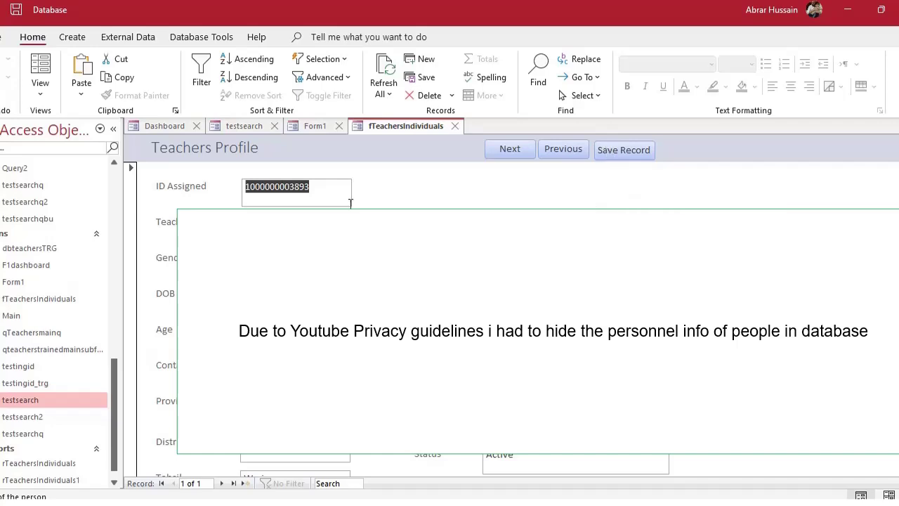
{"action": "scroll", "coordinate": [255, 176], "scroll_direction": "down", "scroll_amount": 5}
{"action": "scroll", "coordinate": [255, 176], "scroll_direction": "up", "scroll_amount": 5}
Step: Close testsearch, fTeachersIndividuals and Form1, leaving only the Dashboard open
{"action": "left_click", "coordinate": [244, 126]}
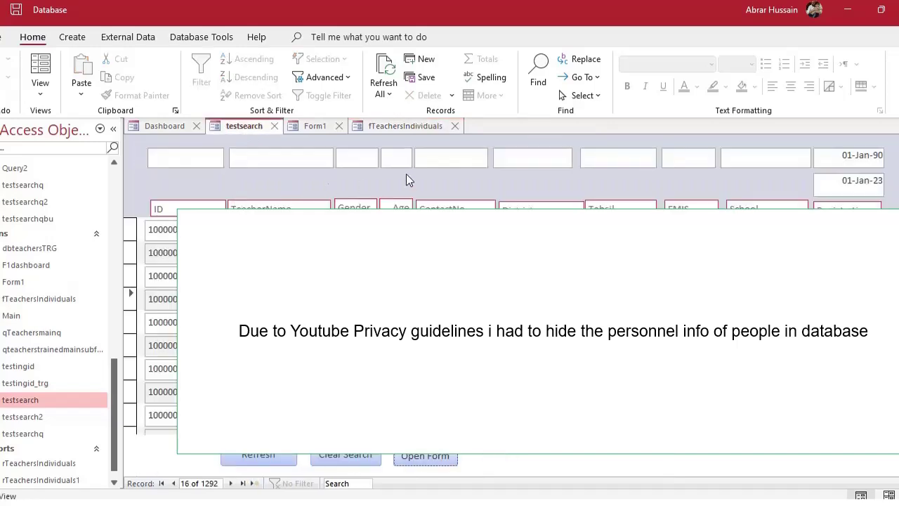
{"action": "left_click", "coordinate": [275, 126]}
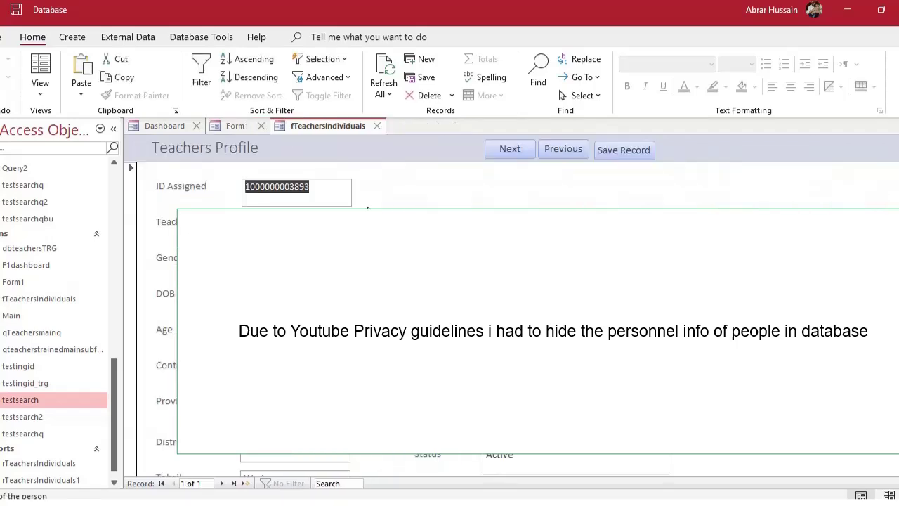
{"action": "left_click", "coordinate": [377, 126]}
{"action": "left_click", "coordinate": [261, 125]}
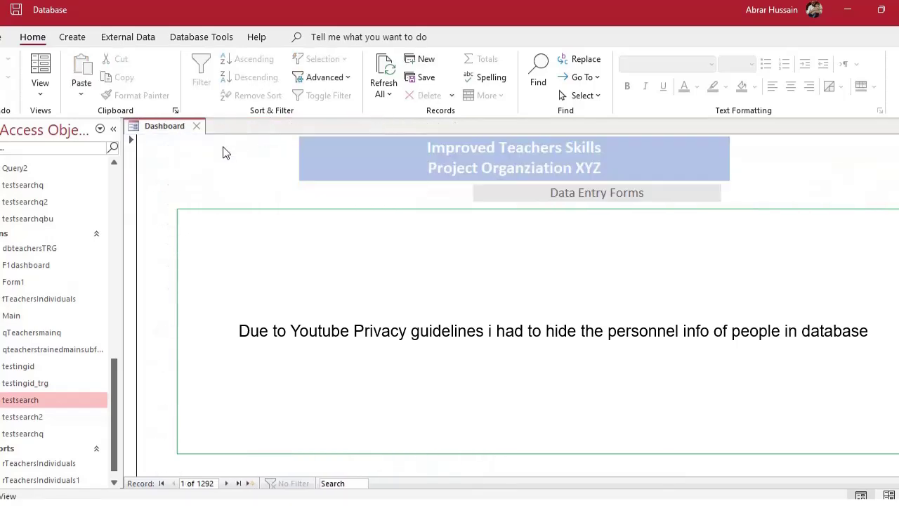
Step: Open the Dashboard form in Design View and duplicate the Search Teachers Database label below the original, captioned Search Teachers List
{"action": "left_click", "coordinate": [40, 93]}
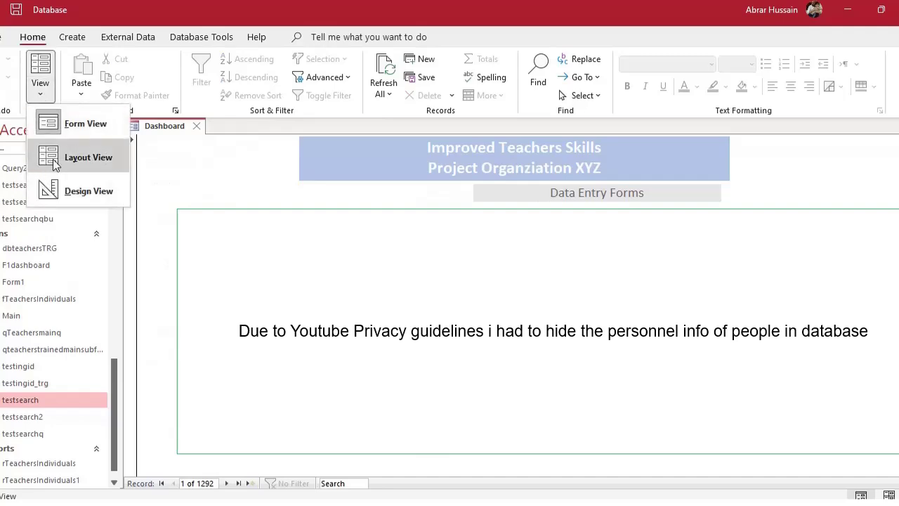
{"action": "left_click", "coordinate": [61, 193]}
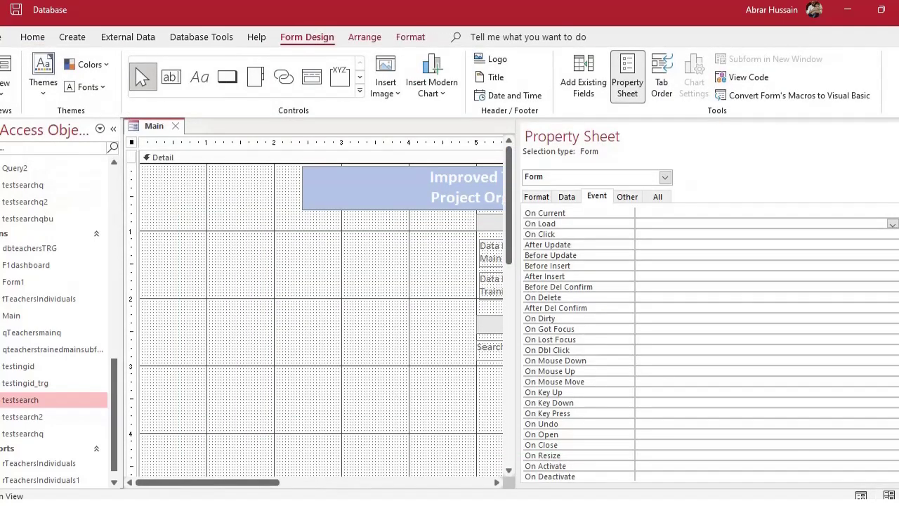
{"action": "key", "text": "F4"}
{"action": "left_click", "coordinate": [520, 346]}
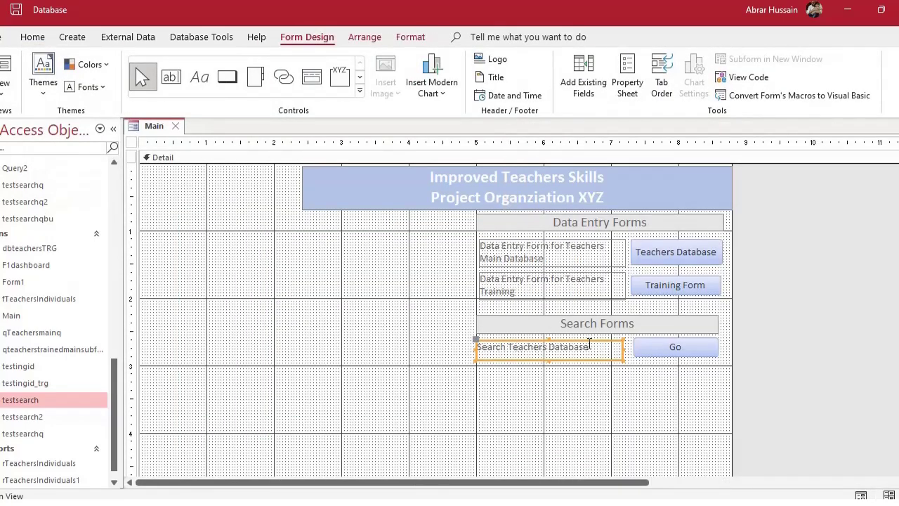
{"action": "key", "text": "ctrl+c"}
{"action": "key", "text": "ctrl+v"}
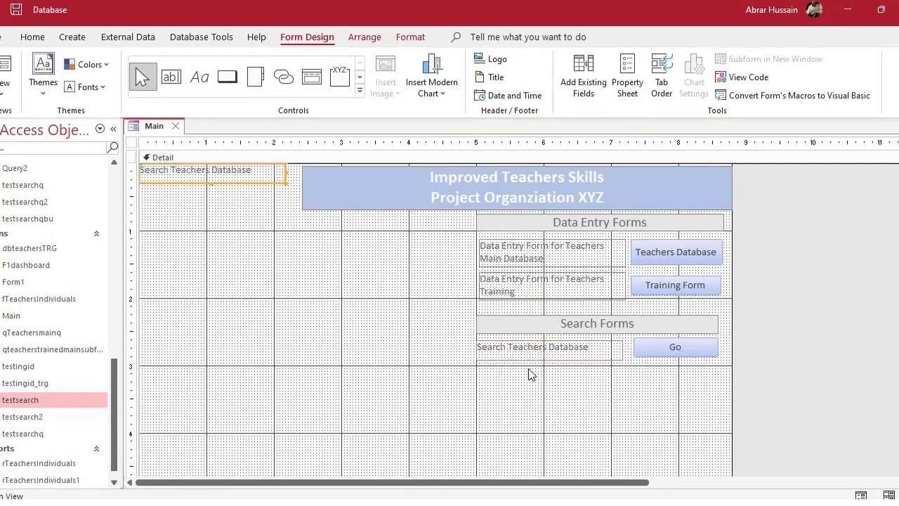
{"action": "left_click_drag", "start_coordinate": [241, 187], "coordinate": [560, 396]}
{"action": "double_click", "coordinate": [552, 377]}
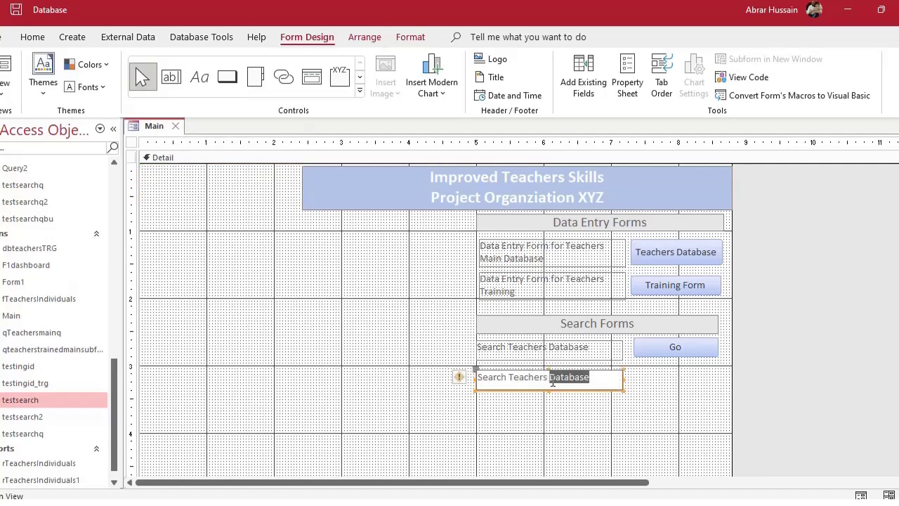
{"action": "type", "text": "List"}
Step: Add a command button beside the Search Teachers List label that opens the testsearch form and shows all the records
{"action": "left_click", "coordinate": [227, 76]}
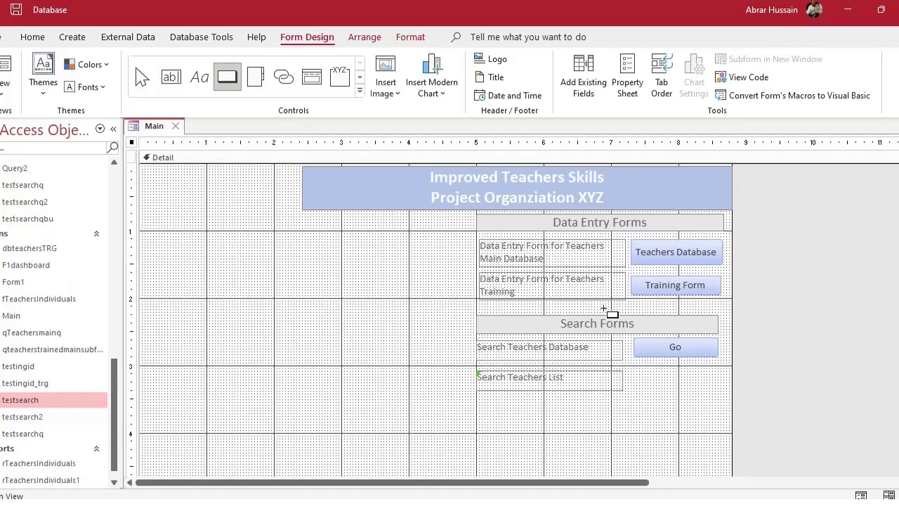
{"action": "left_click", "coordinate": [634, 363]}
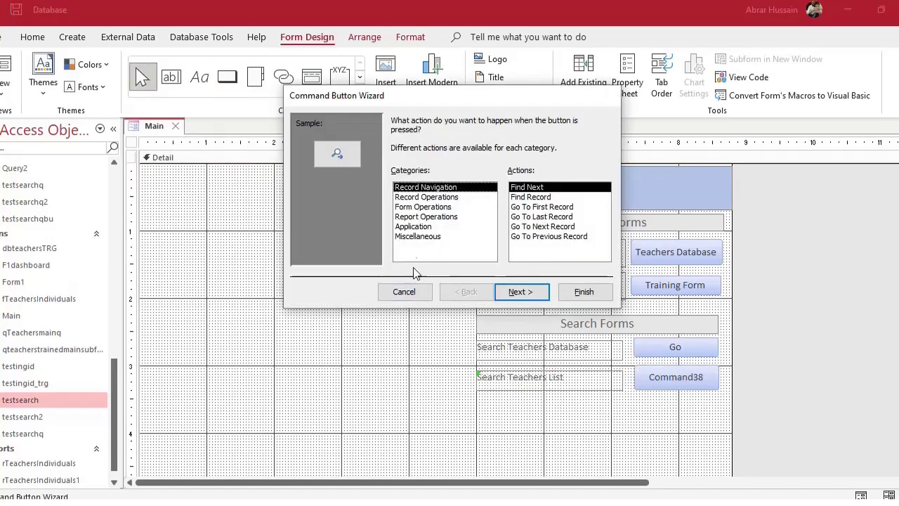
{"action": "left_click", "coordinate": [415, 207]}
{"action": "left_click", "coordinate": [531, 206]}
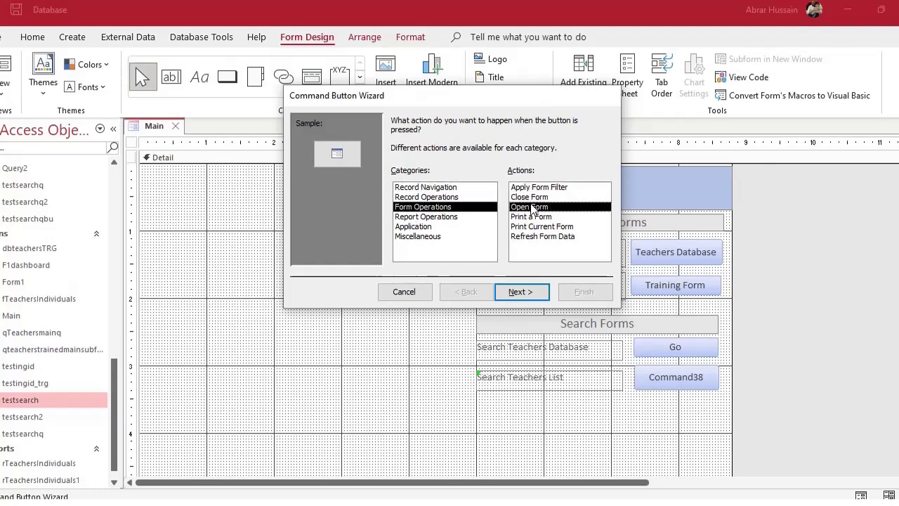
{"action": "left_click", "coordinate": [528, 292]}
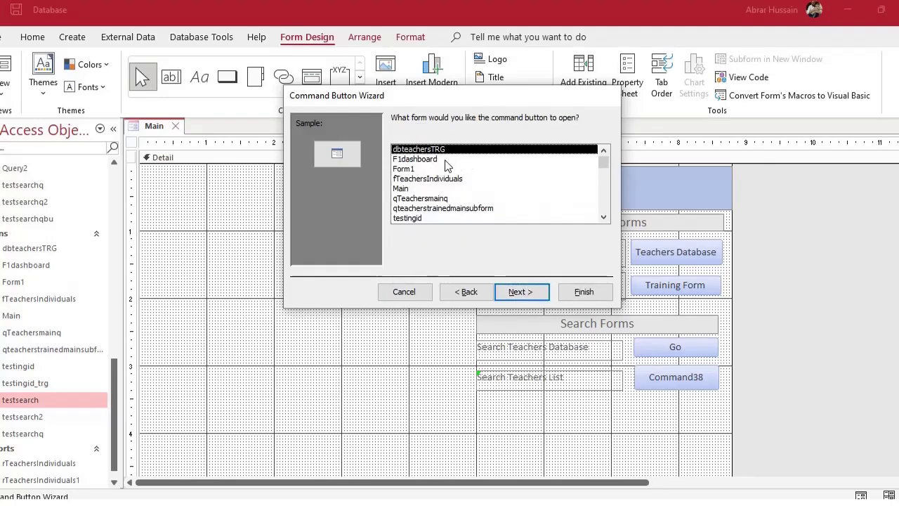
{"action": "scroll", "coordinate": [430, 210], "scroll_direction": "down", "scroll_amount": 2}
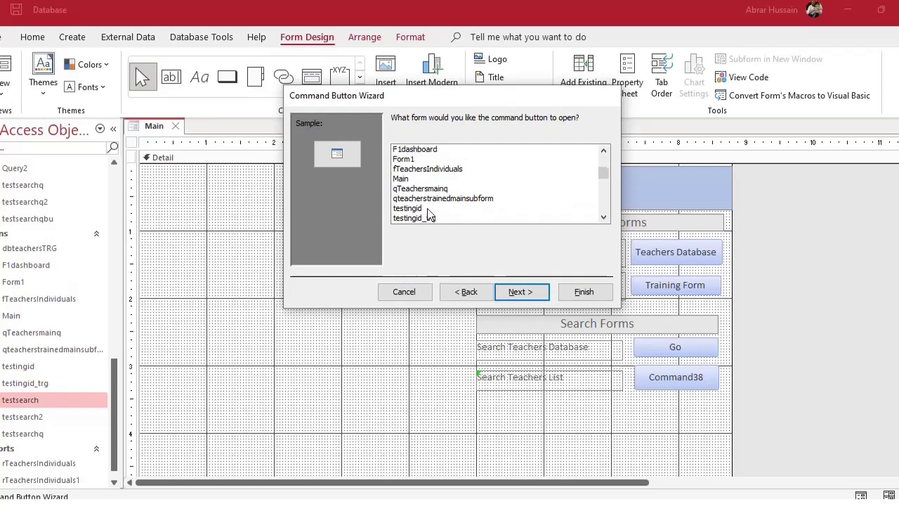
{"action": "left_click", "coordinate": [407, 199]}
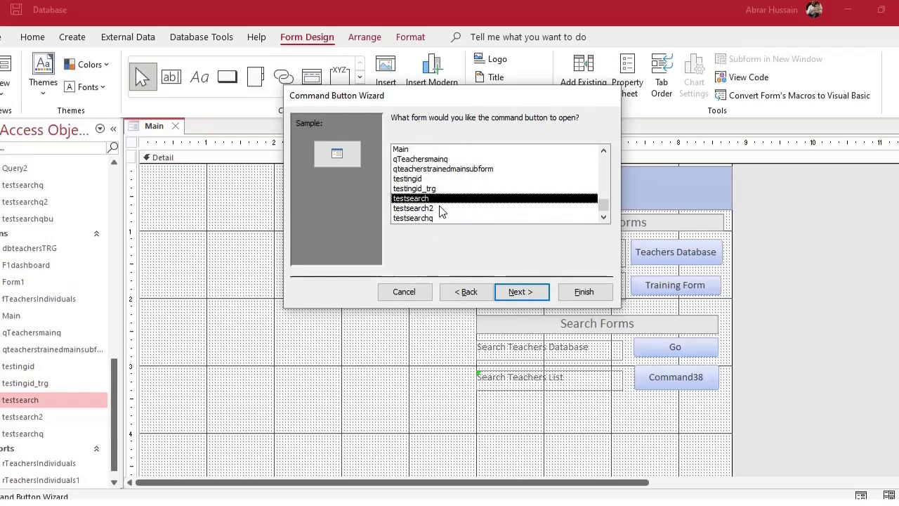
{"action": "left_click", "coordinate": [518, 293]}
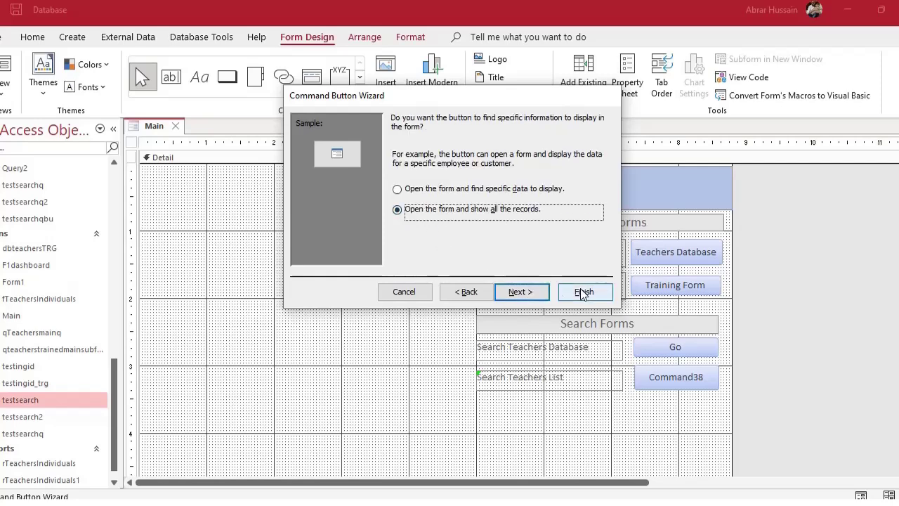
{"action": "left_click", "coordinate": [531, 294]}
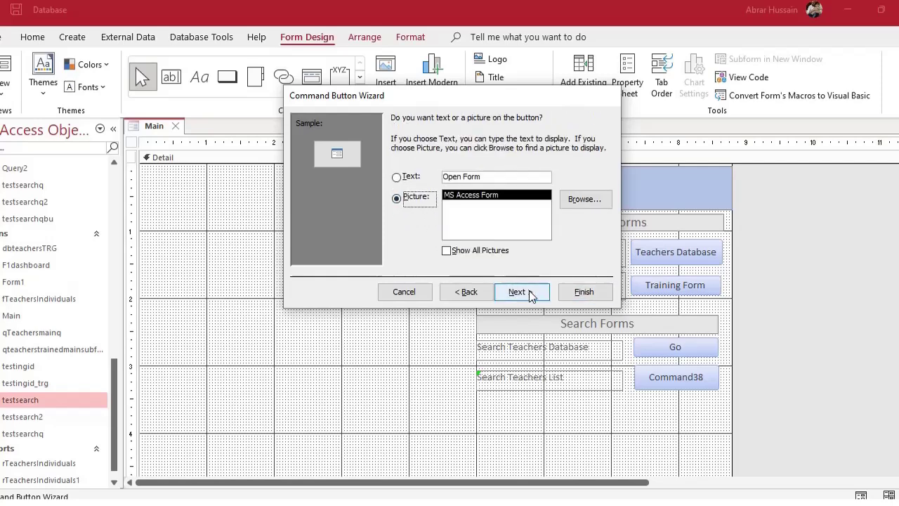
Step: Give the new button the text Go, finish the wizard, and widen the button to roughly match the Go button above
{"action": "left_click", "coordinate": [403, 179]}
{"action": "key", "text": "Tab"}
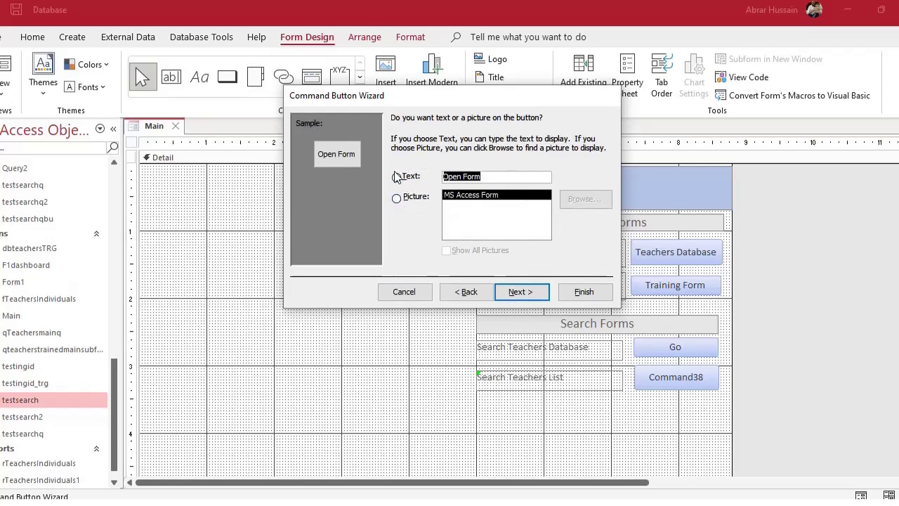
{"action": "type", "text": "Go"}
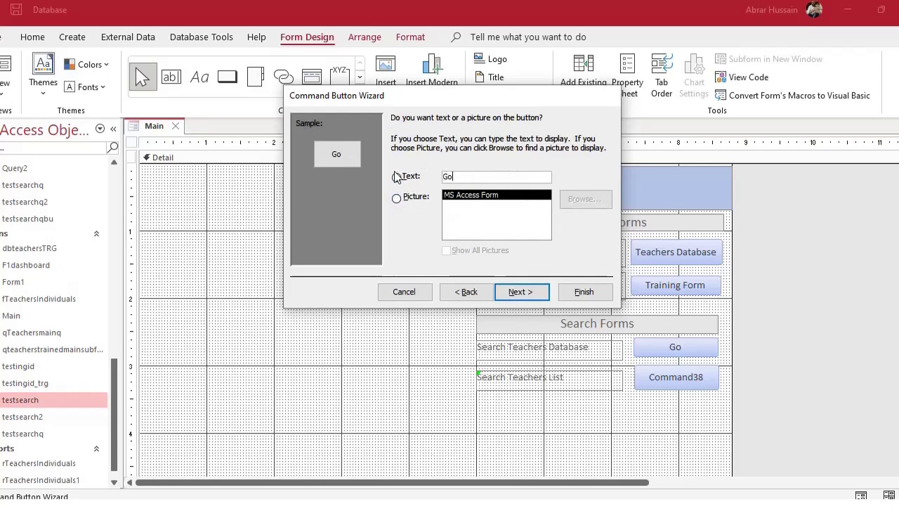
{"action": "left_click", "coordinate": [520, 291]}
{"action": "left_click", "coordinate": [581, 294]}
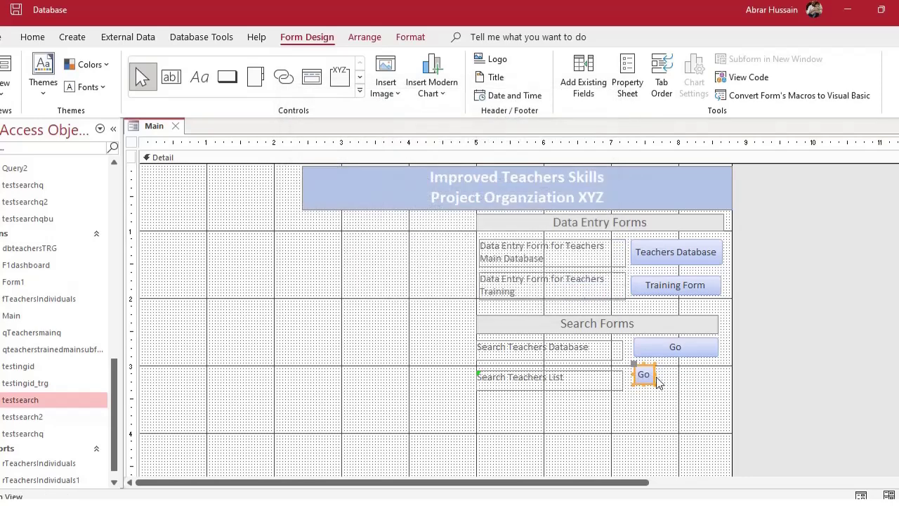
{"action": "left_click_drag", "start_coordinate": [654, 376], "coordinate": [712, 382]}
Step: Show the Dashboard in Form View and open testsearch with the new Go button for Search Teachers List
{"action": "key", "text": "F5"}
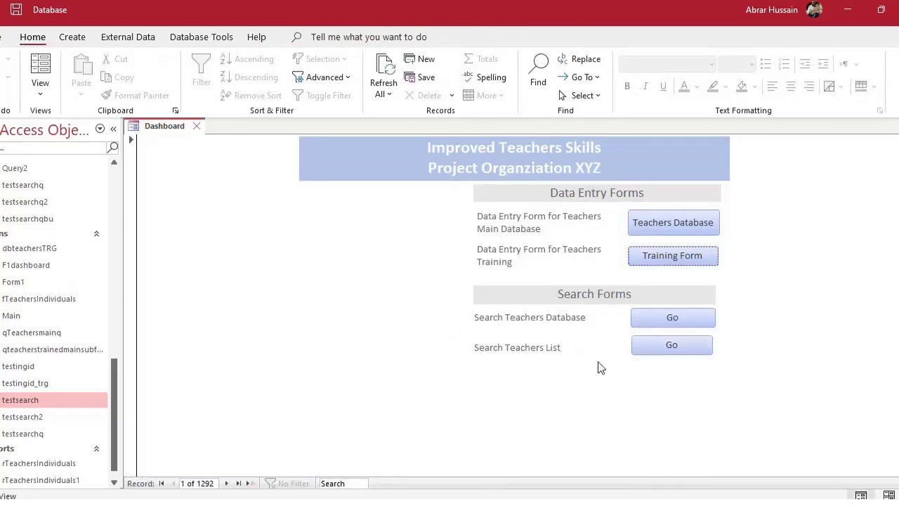
{"action": "left_click", "coordinate": [693, 348]}
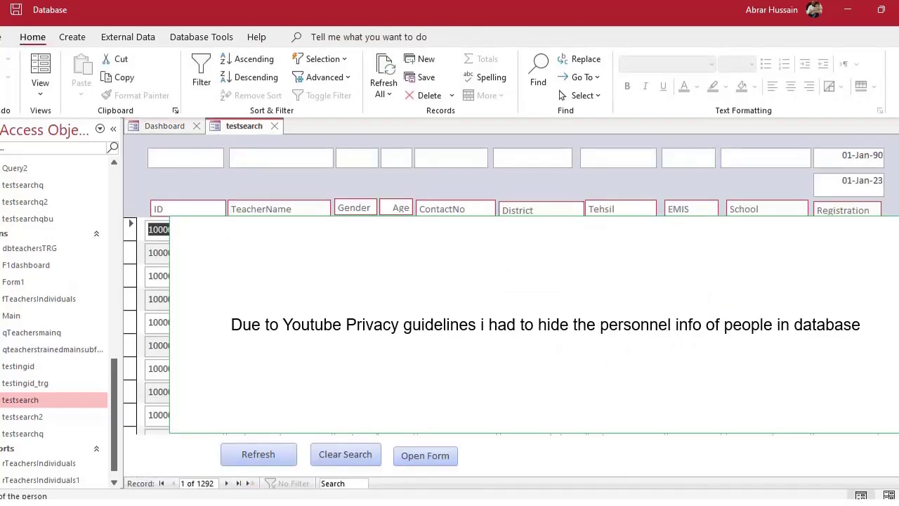
{"action": "left_click", "coordinate": [262, 152]}
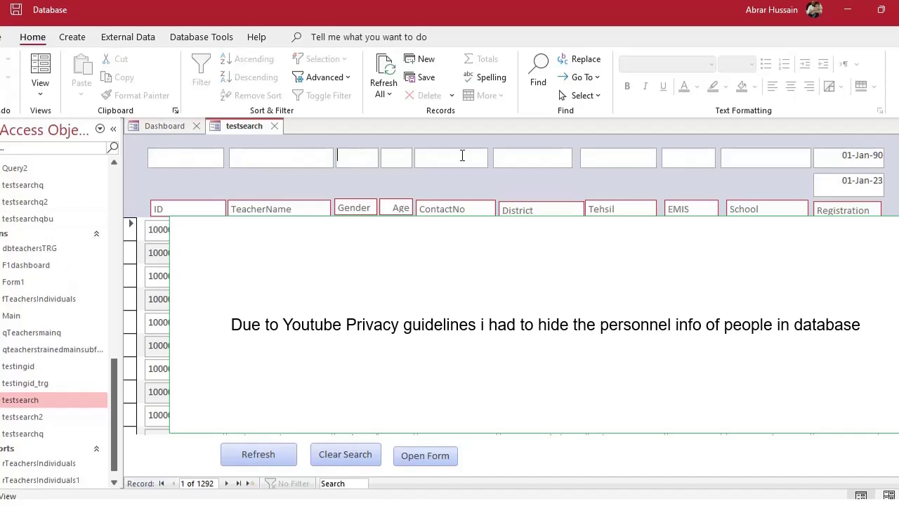
{"action": "left_click", "coordinate": [175, 161]}
{"action": "left_click", "coordinate": [359, 159]}
{"action": "left_click", "coordinate": [395, 161]}
Step: Search the teachers list by a teacher's name, and replace that name criterion with the letter R
{"action": "left_click", "coordinate": [305, 157]}
{"action": "type", "text": "Wali"}
{"action": "key", "text": "Return"}
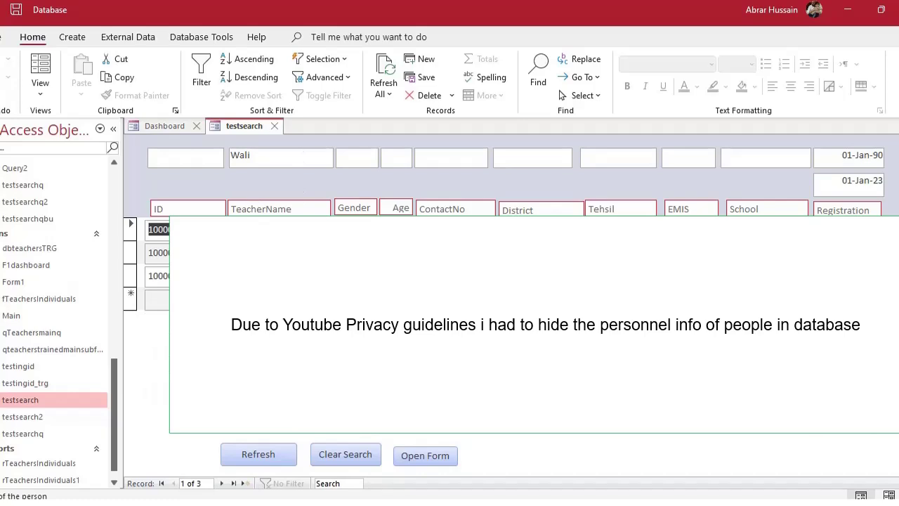
{"action": "left_click_drag", "start_coordinate": [275, 154], "coordinate": [211, 153]}
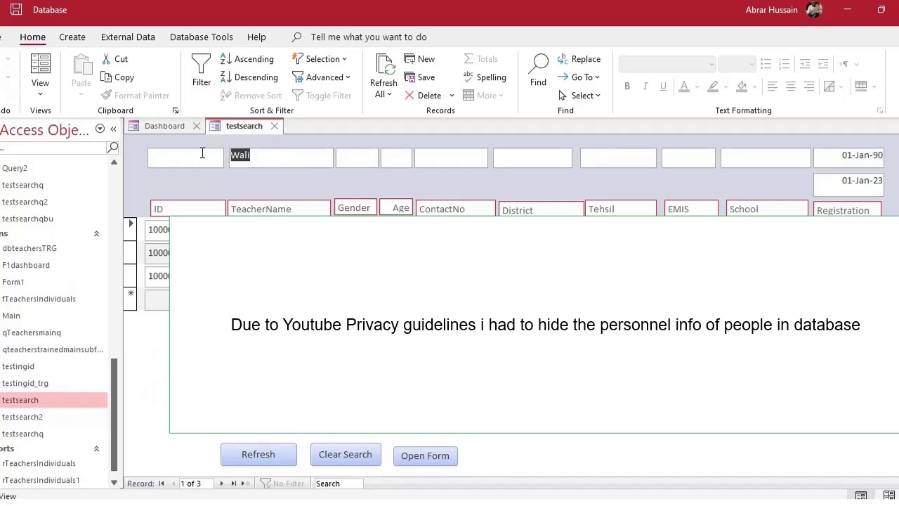
{"action": "type", "text": "R"}
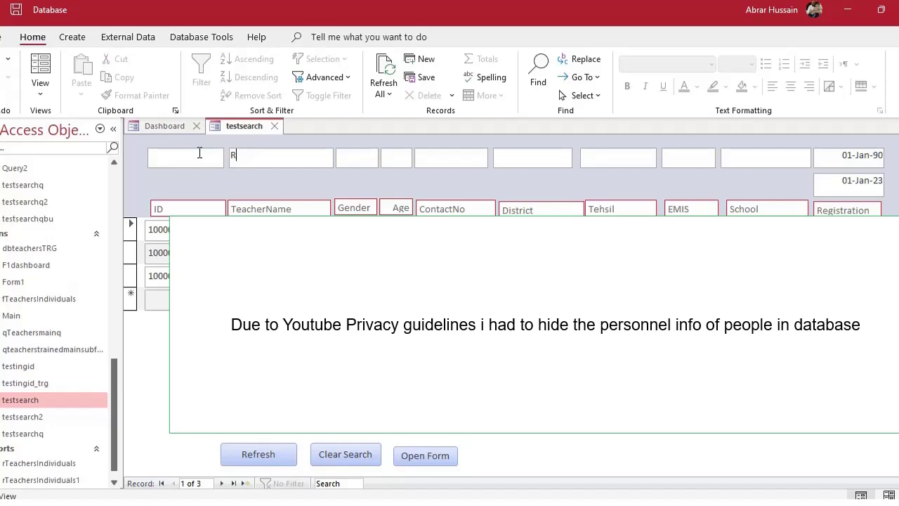
{"action": "key", "text": "Return"}
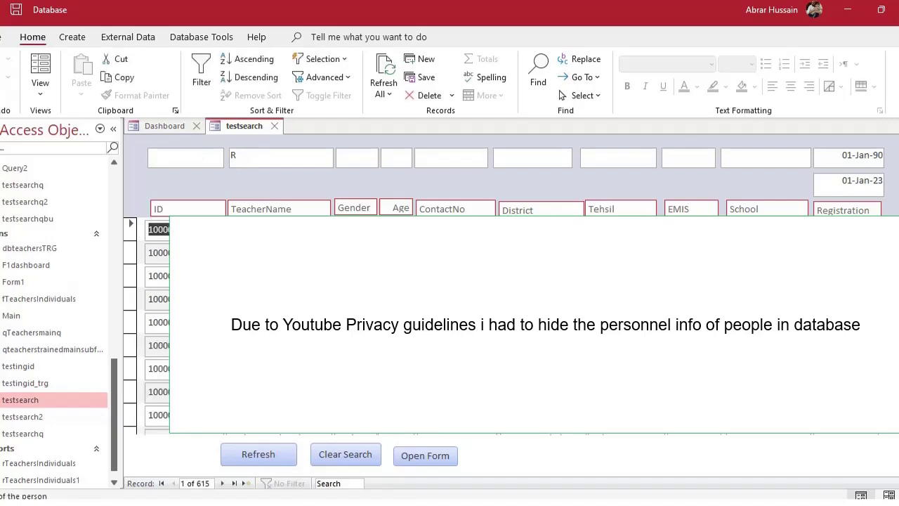
Step: Narrow the teachers search with Gender set to Male and Age set to 25
{"action": "left_click", "coordinate": [244, 155]}
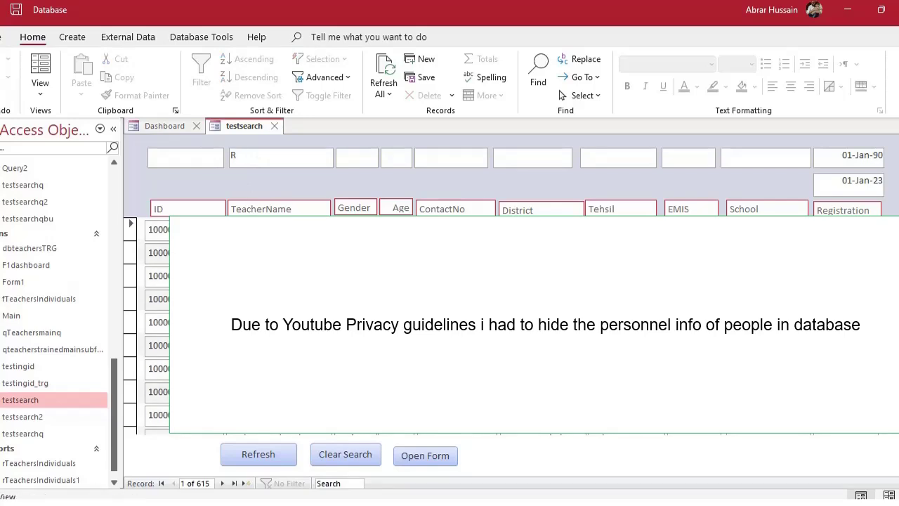
{"action": "left_click", "coordinate": [350, 164]}
{"action": "type", "text": "Male"}
{"action": "key", "text": "Return"}
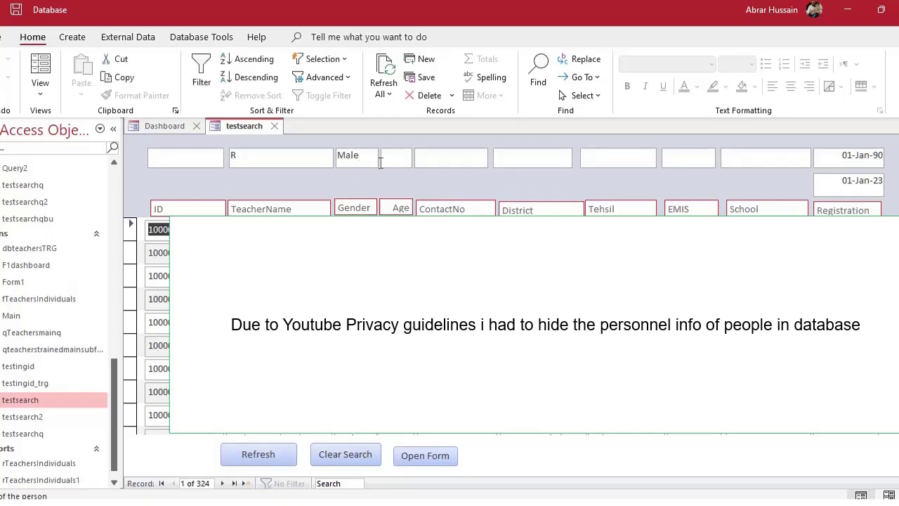
{"action": "left_click", "coordinate": [406, 158]}
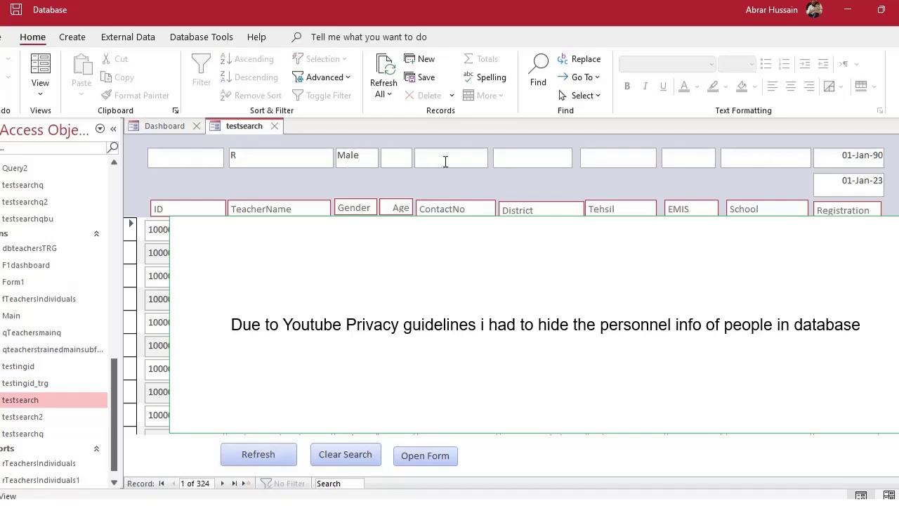
{"action": "type", "text": "25"}
{"action": "key", "text": "Return"}
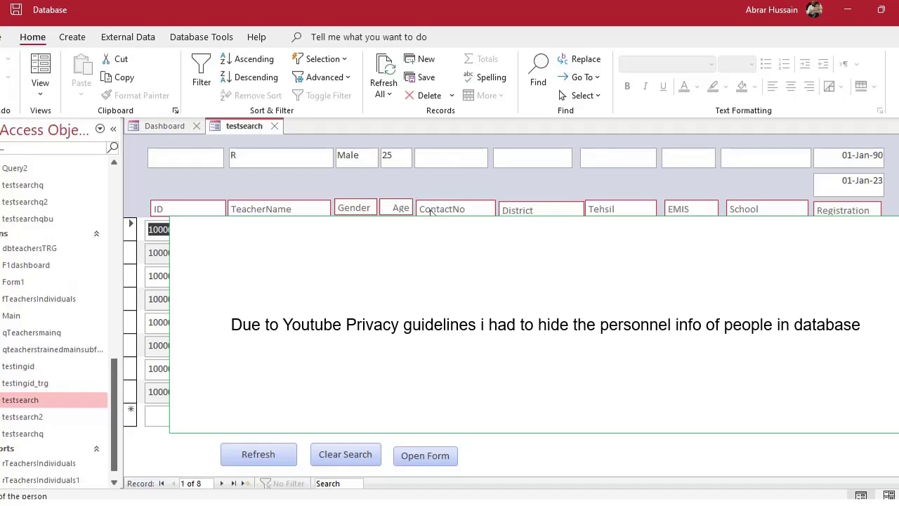
Step: Clear the search criteria and search the teachers by the partial name ria
{"action": "left_click", "coordinate": [463, 161]}
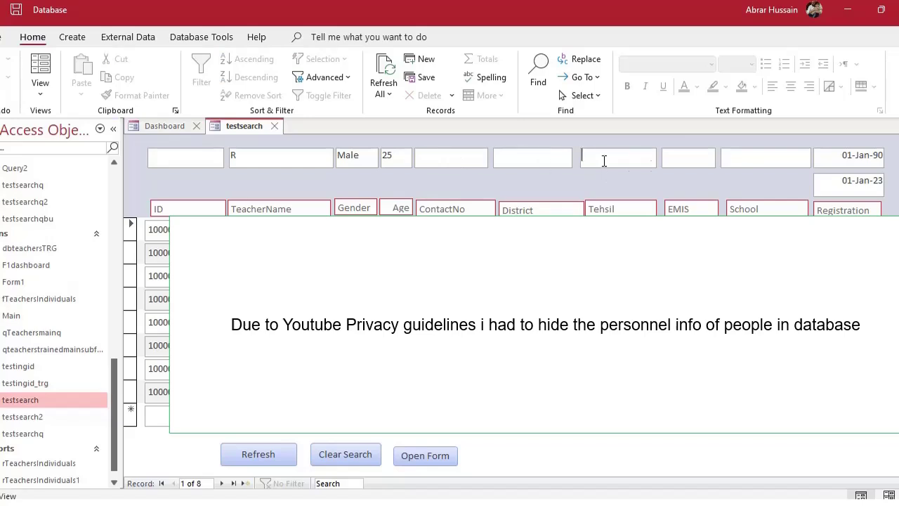
{"action": "left_click", "coordinate": [770, 153]}
{"action": "key", "text": "Tab"}
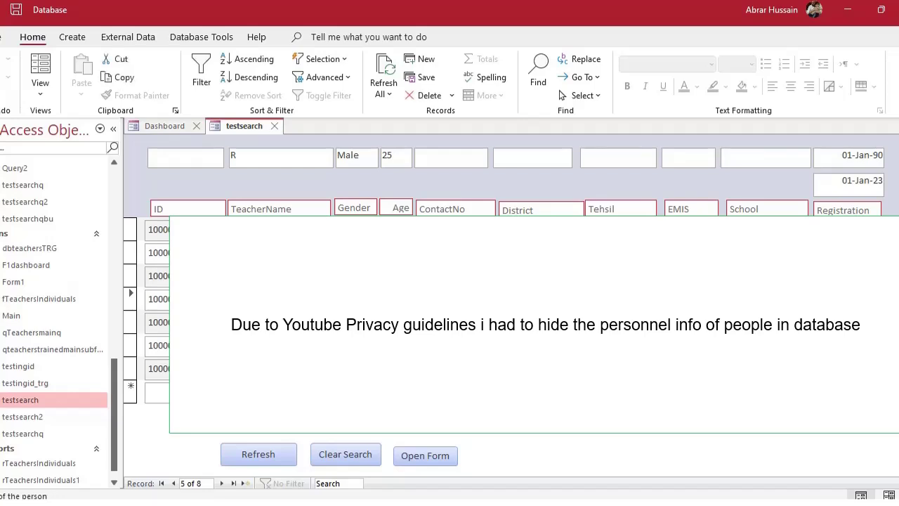
{"action": "key", "text": "Tab"}
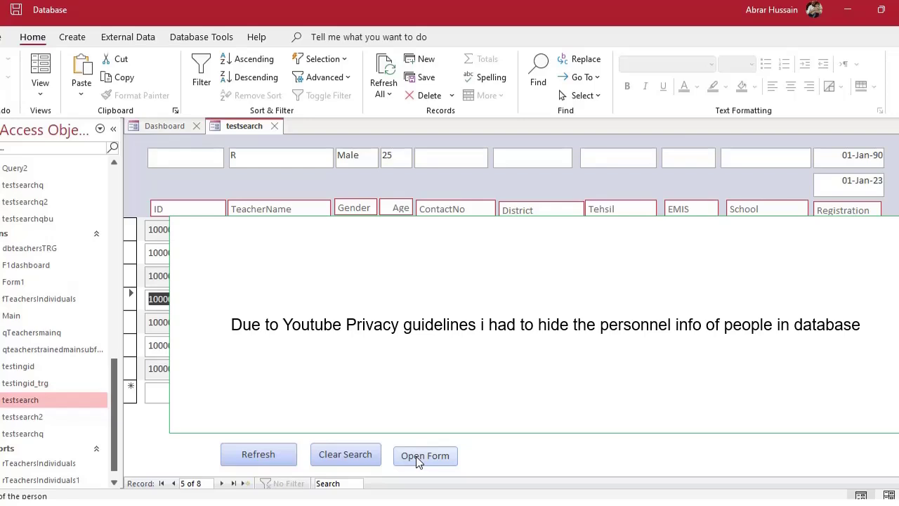
{"action": "key", "text": "Tab"}
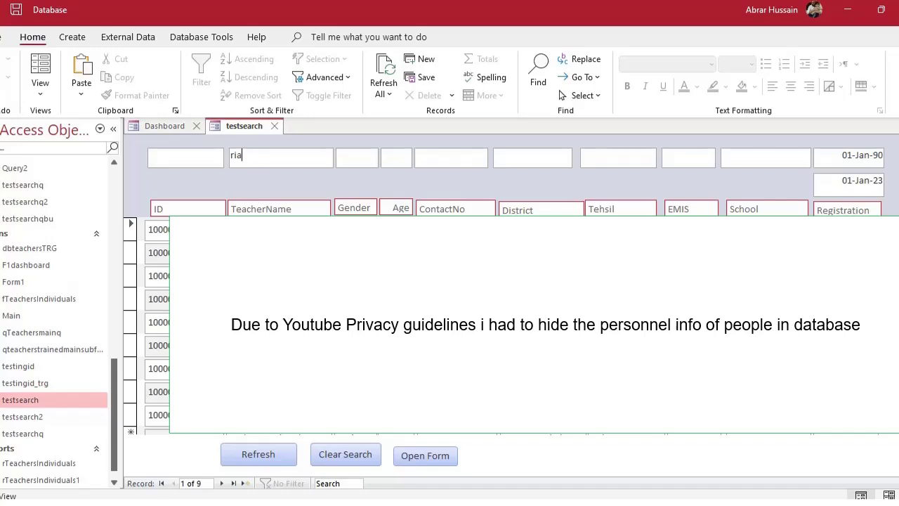
{"action": "key", "text": "Tab"}
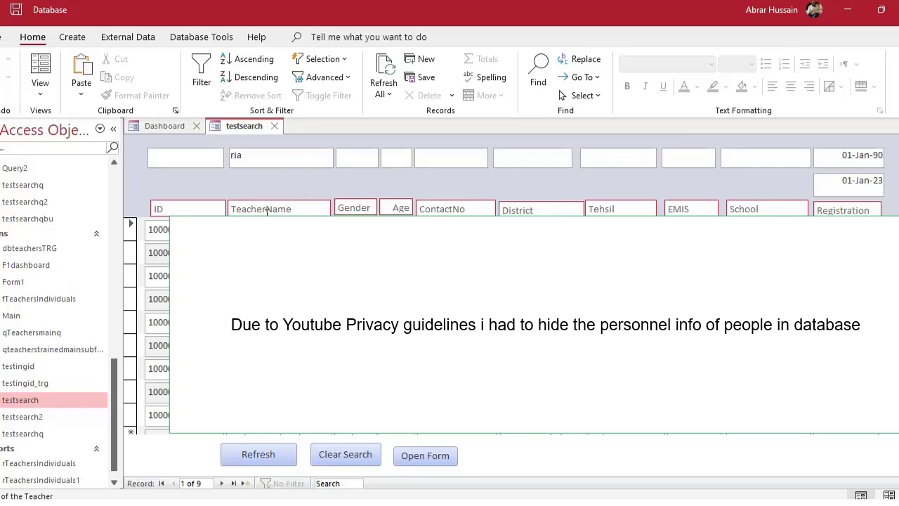
Step: Open the testingid form and examine the IDNumber value of its first record
{"action": "double_click", "coordinate": [42, 369]}
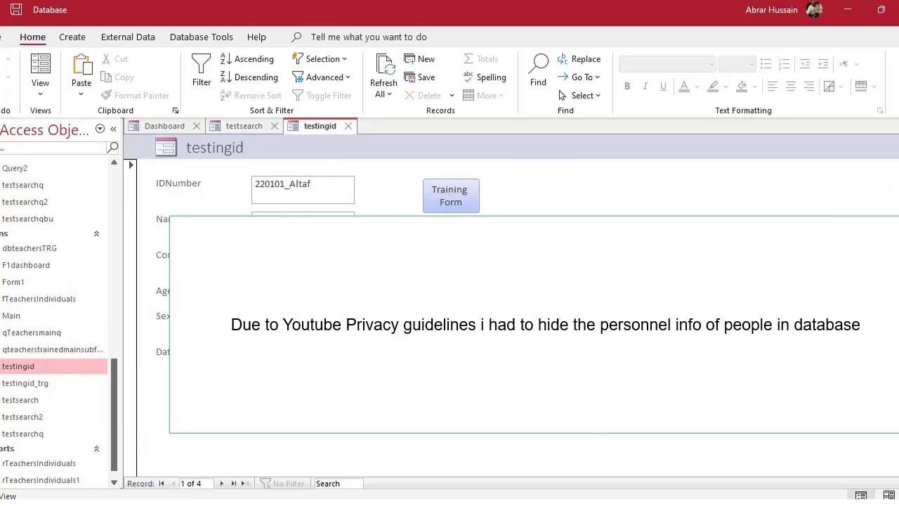
{"action": "left_click_drag", "start_coordinate": [319, 187], "coordinate": [216, 178]}
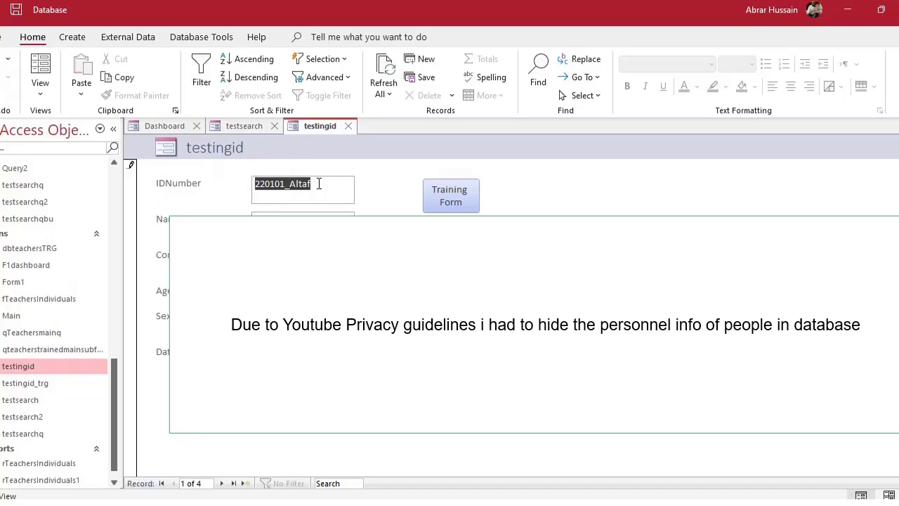
{"action": "left_click", "coordinate": [319, 186]}
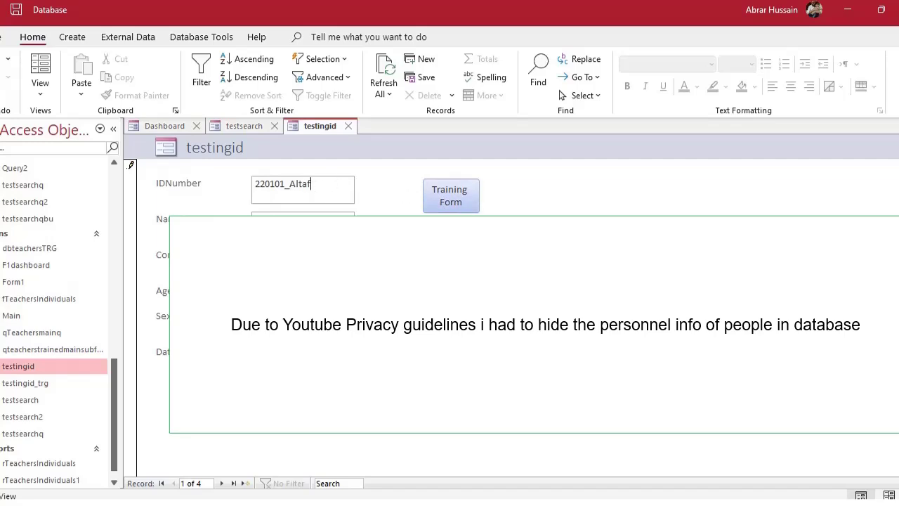
Step: Open the training form linked to the first testingid record, examine its IDNumber and registration date, and close the form
{"action": "left_click", "coordinate": [458, 206]}
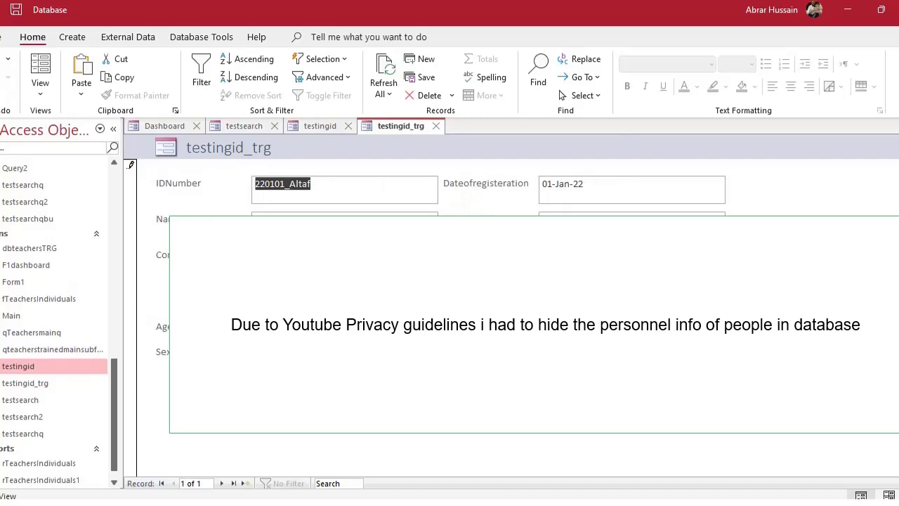
{"action": "left_click", "coordinate": [435, 126]}
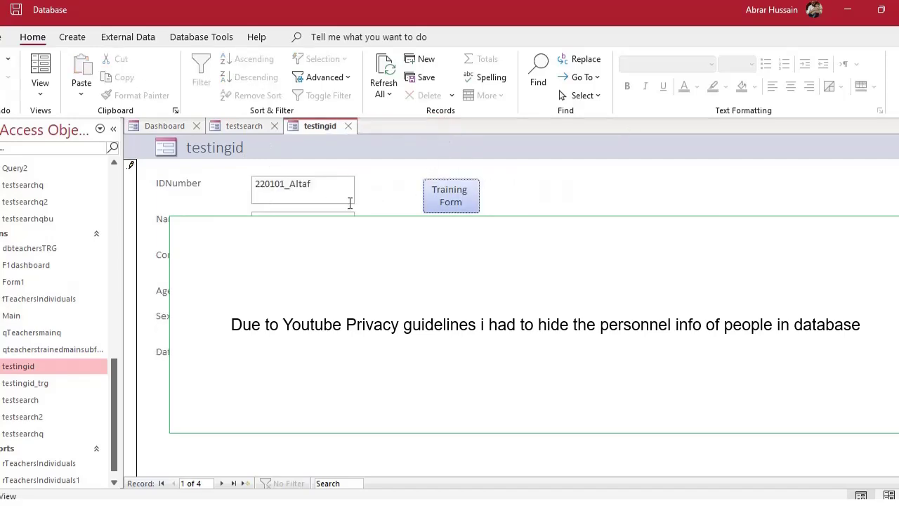
{"action": "left_click", "coordinate": [308, 189]}
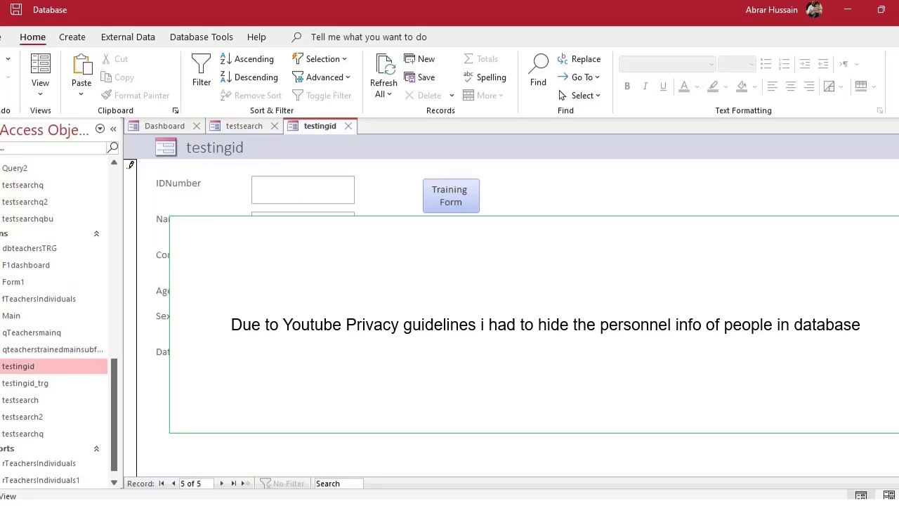
Step: Fill in the IDNumber of the fifth testingid record, and check that record in its linked training form
{"action": "key", "text": "ctrl+z"}
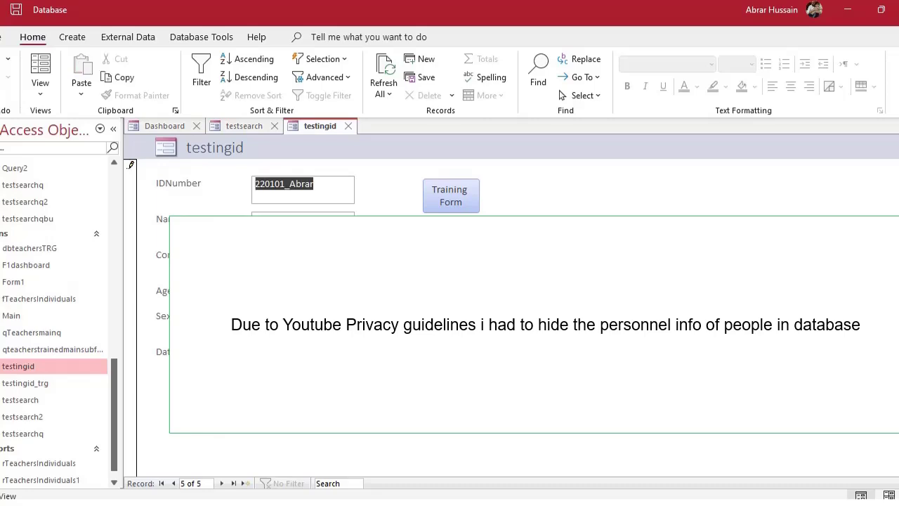
{"action": "left_click", "coordinate": [329, 184]}
{"action": "left_click", "coordinate": [218, 189]}
{"action": "left_click", "coordinate": [448, 198]}
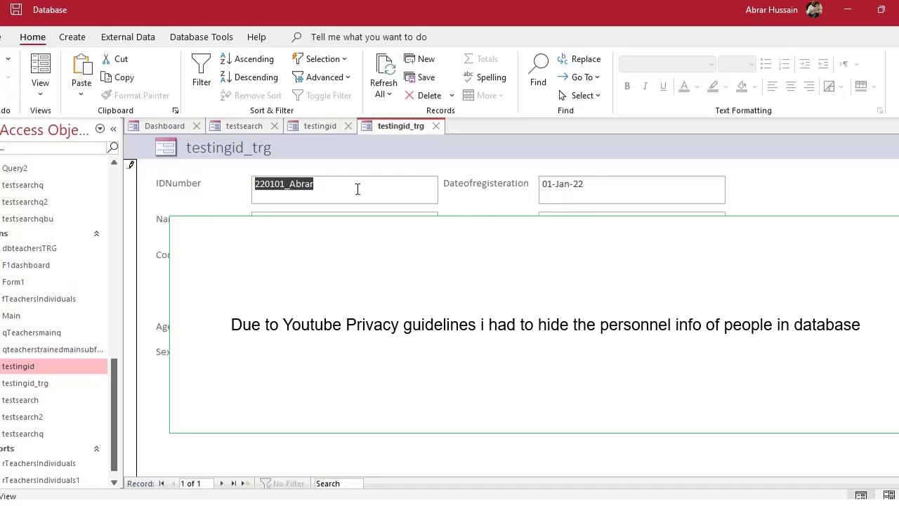
{"action": "left_click", "coordinate": [435, 126]}
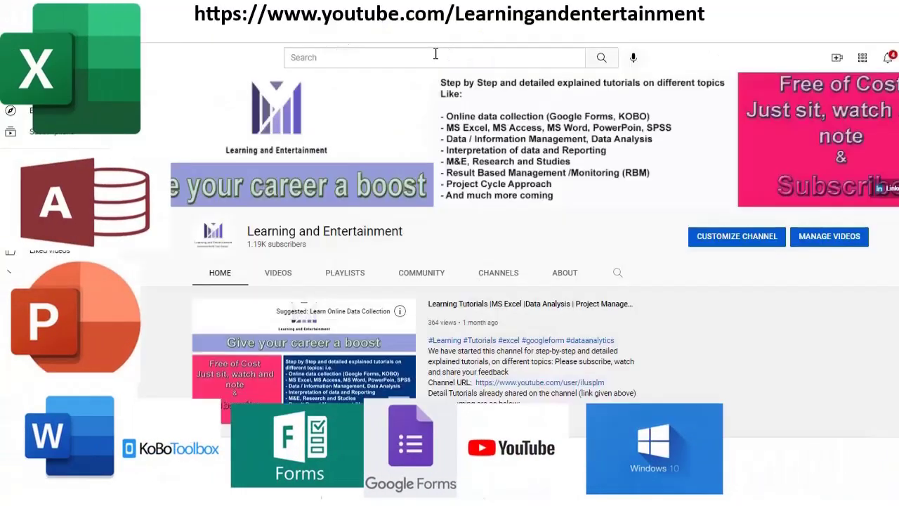
Step: Look through the playlists, uploads, MS Excel and MS PowerPoint videos on the Learning and Entertainment YouTube channel
{"action": "scroll", "coordinate": [221, 272], "scroll_direction": "down", "scroll_amount": 4}
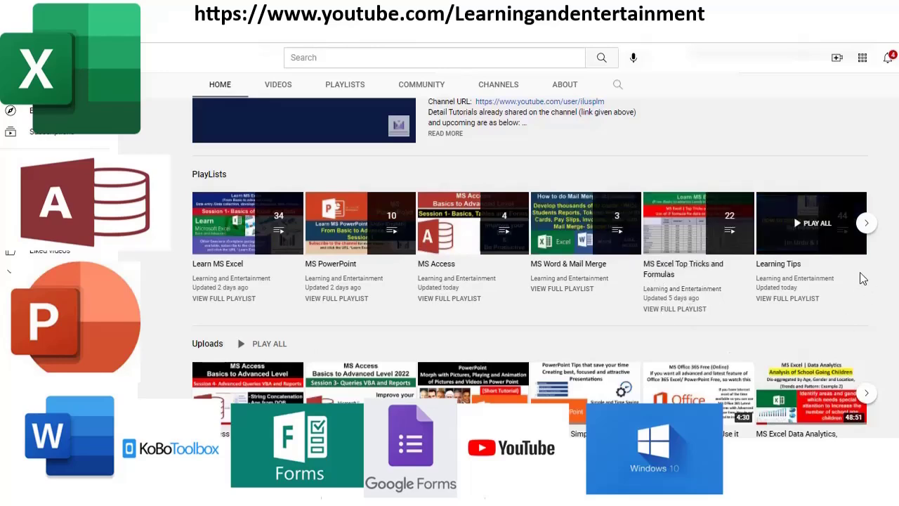
{"action": "left_click", "coordinate": [867, 223]}
{"action": "scroll", "coordinate": [274, 376], "scroll_direction": "up", "scroll_amount": 1}
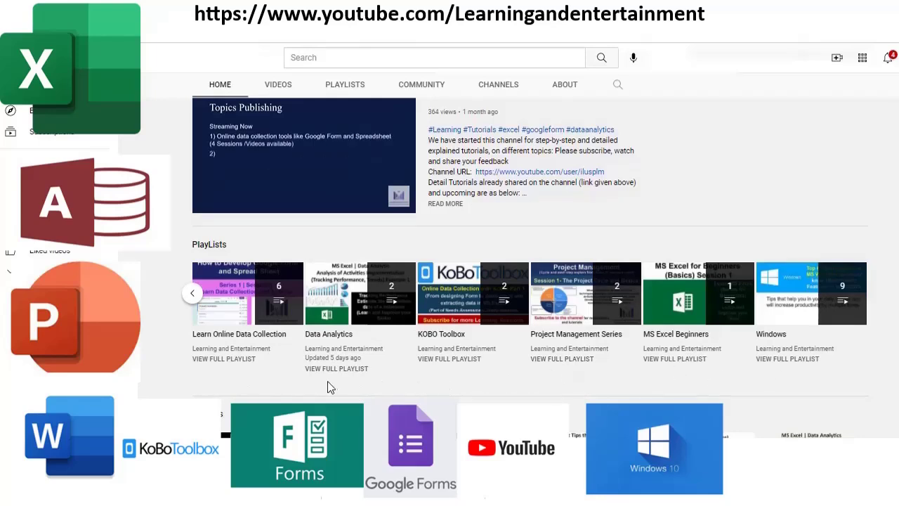
{"action": "scroll", "coordinate": [328, 380], "scroll_direction": "down", "scroll_amount": 2}
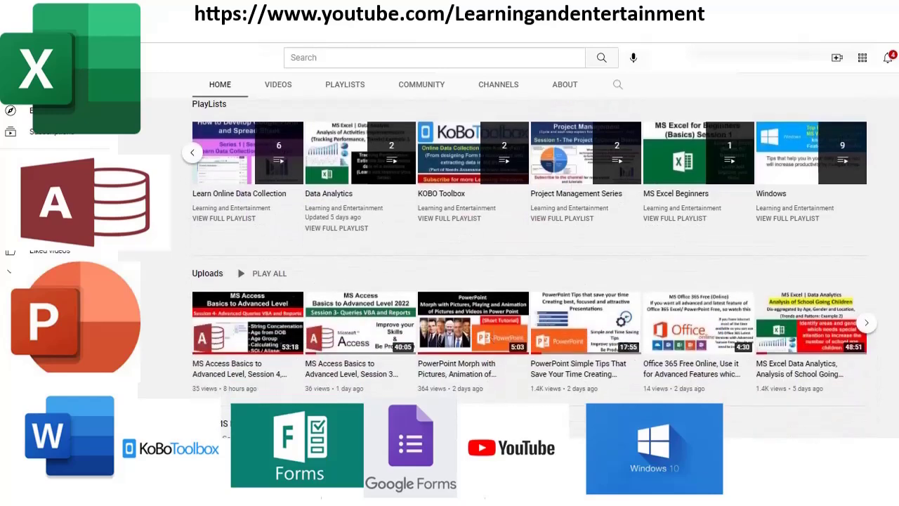
{"action": "scroll", "coordinate": [420, 344], "scroll_direction": "down", "scroll_amount": 4}
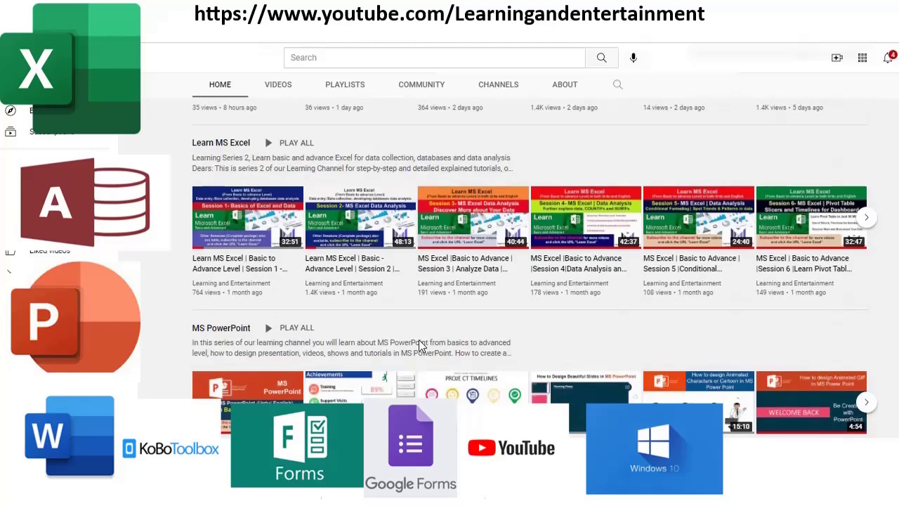
{"action": "scroll", "coordinate": [419, 340], "scroll_direction": "down", "scroll_amount": 1}
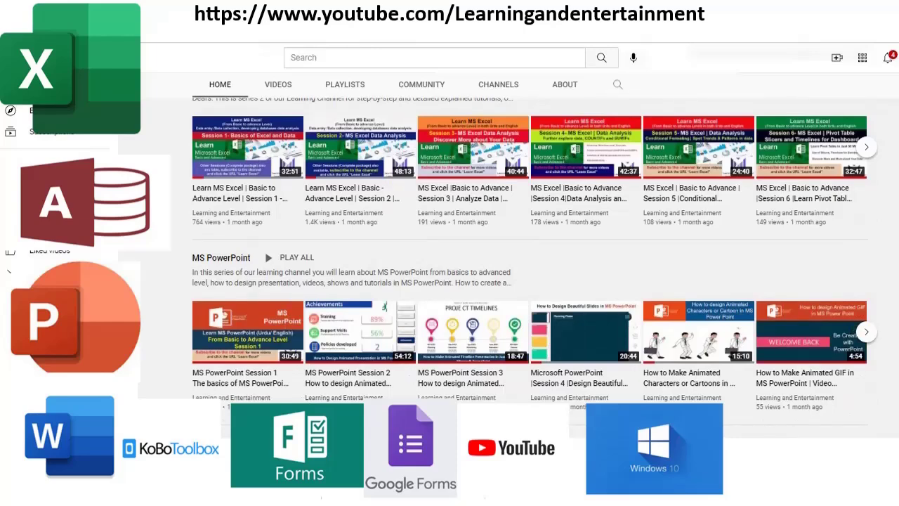
{"action": "scroll", "coordinate": [255, 344], "scroll_direction": "up", "scroll_amount": 5}
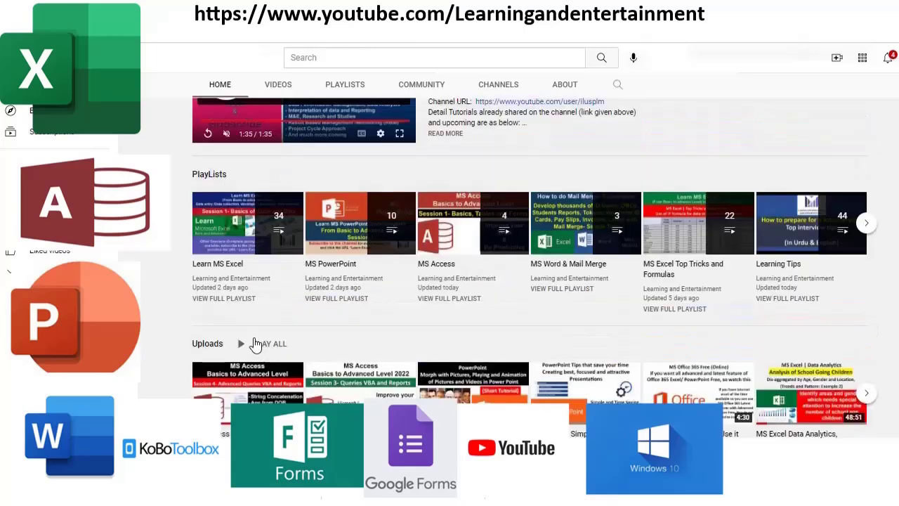